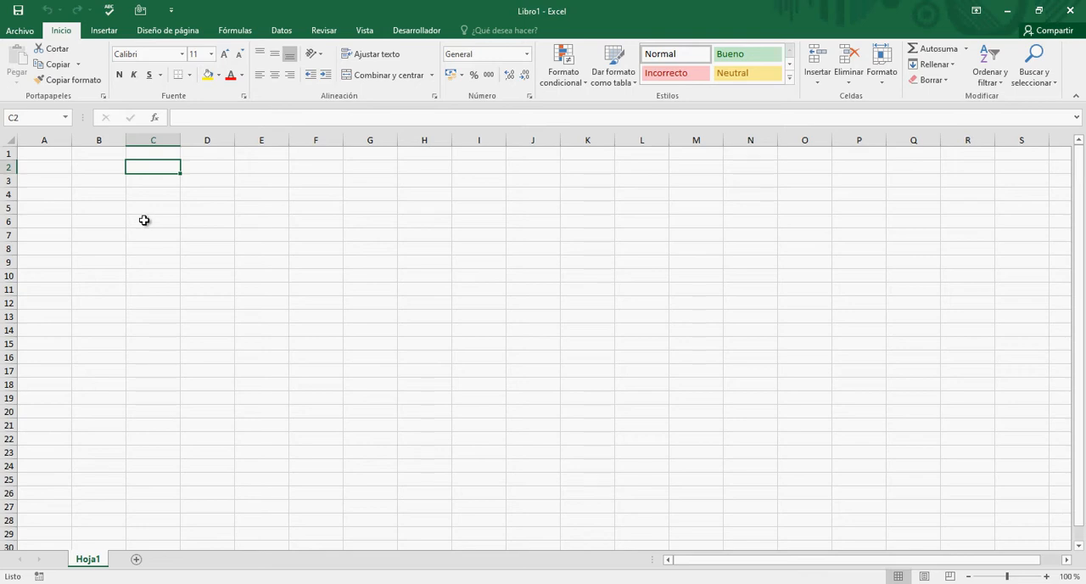
- Enter the text "Textos" in C2 and a person's name in the adjacent cell D2
{"action": "type", "text": "Tex"}
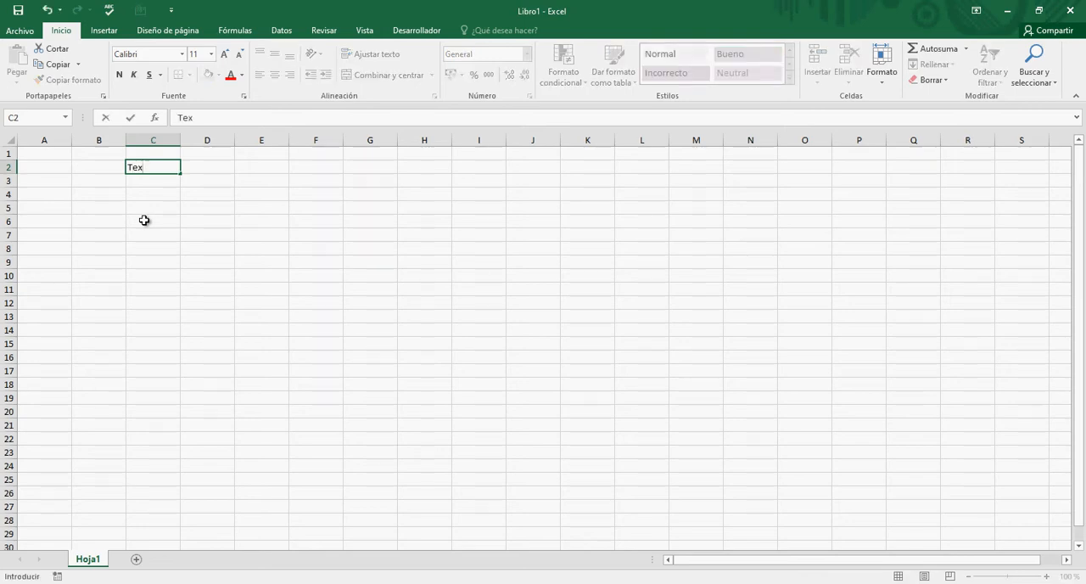
{"action": "type", "text": "tos"}
{"action": "key", "text": "Return"}
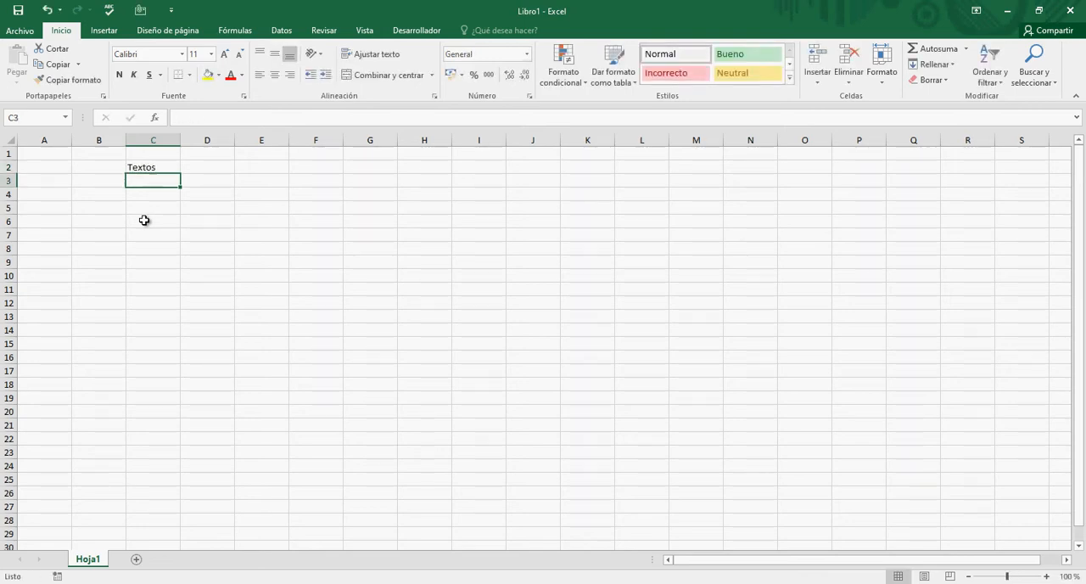
{"action": "key", "text": "Up"}
{"action": "key", "text": "Right"}
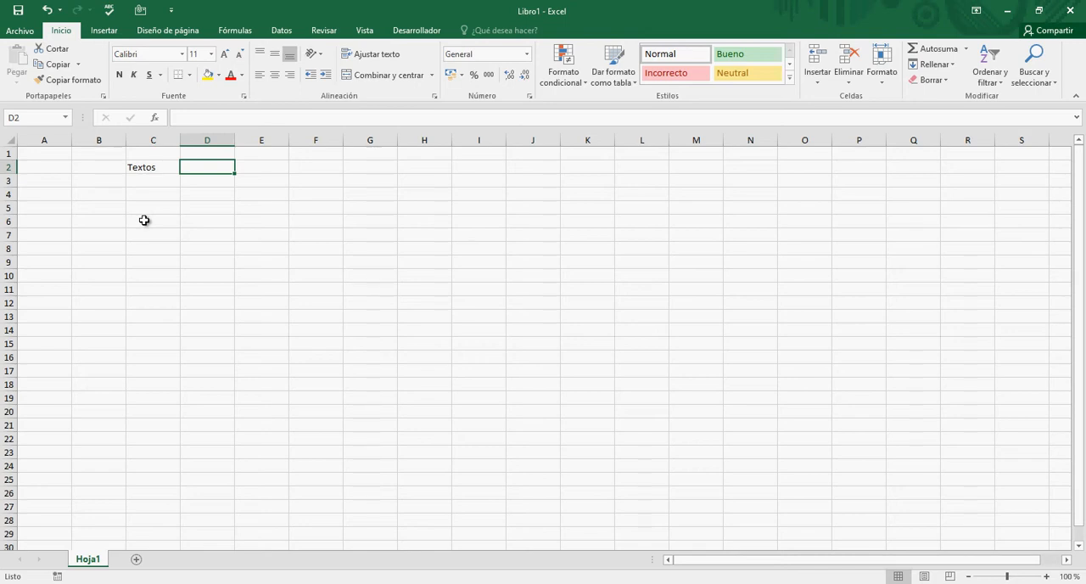
{"action": "type", "text": "Luis"}
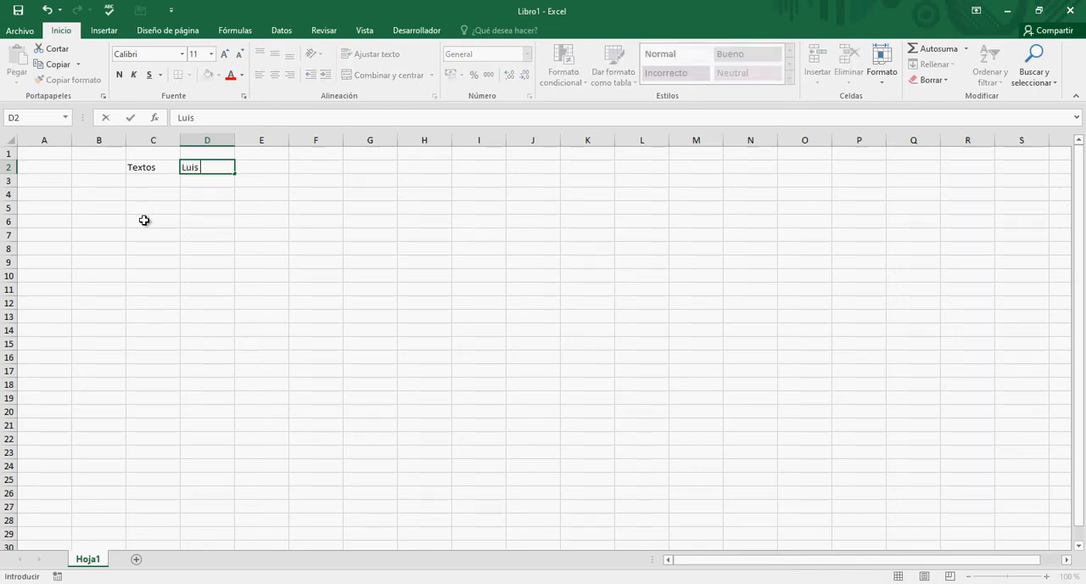
{"action": "type", "text": " Augusto"}
{"action": "key", "text": "Return"}
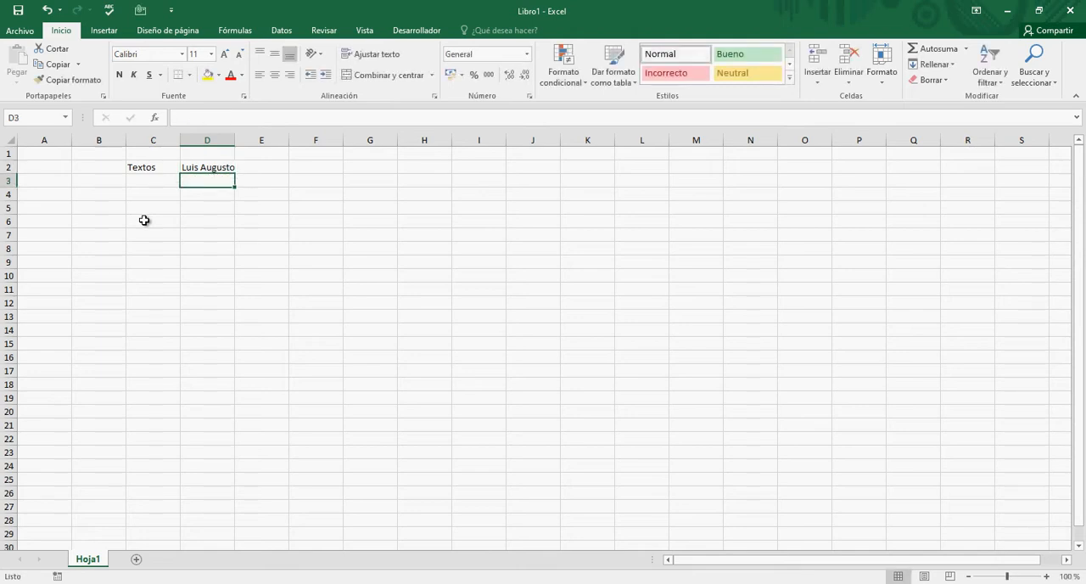
- Enter the numbers 5, 6, 7 and 9 in cells C3 through C6, below the "Textos" entry
{"action": "key", "text": "Left"}
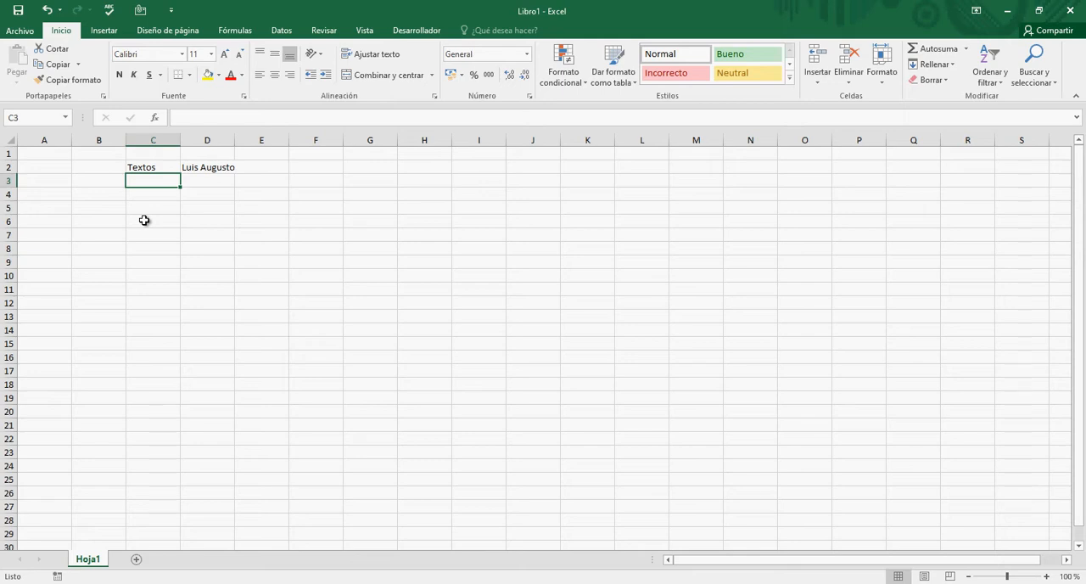
{"action": "type", "text": "5"}
{"action": "key", "text": "Return"}
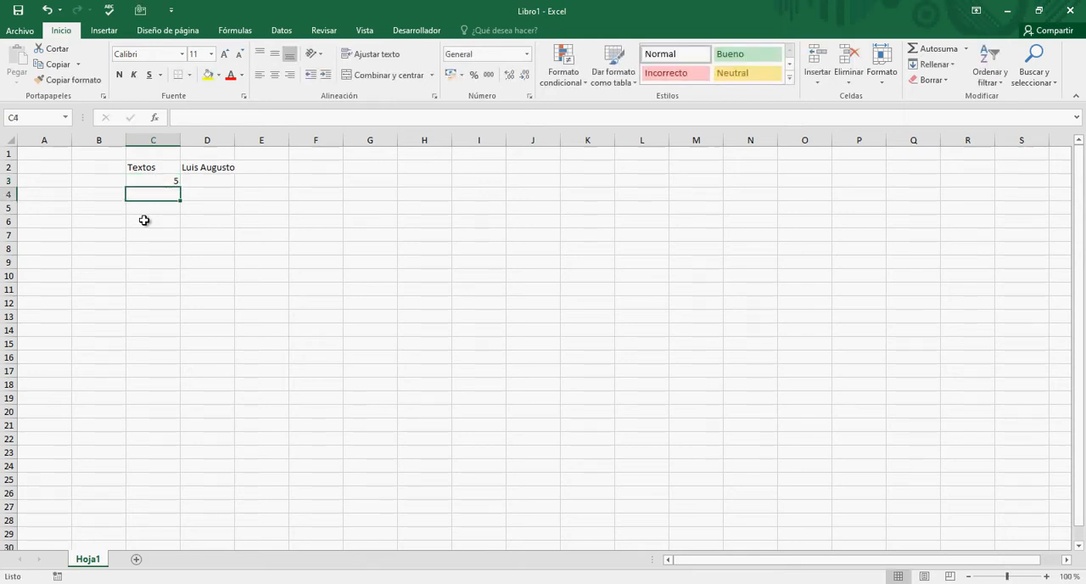
{"action": "type", "text": "6"}
{"action": "key", "text": "Return"}
{"action": "type", "text": "7"}
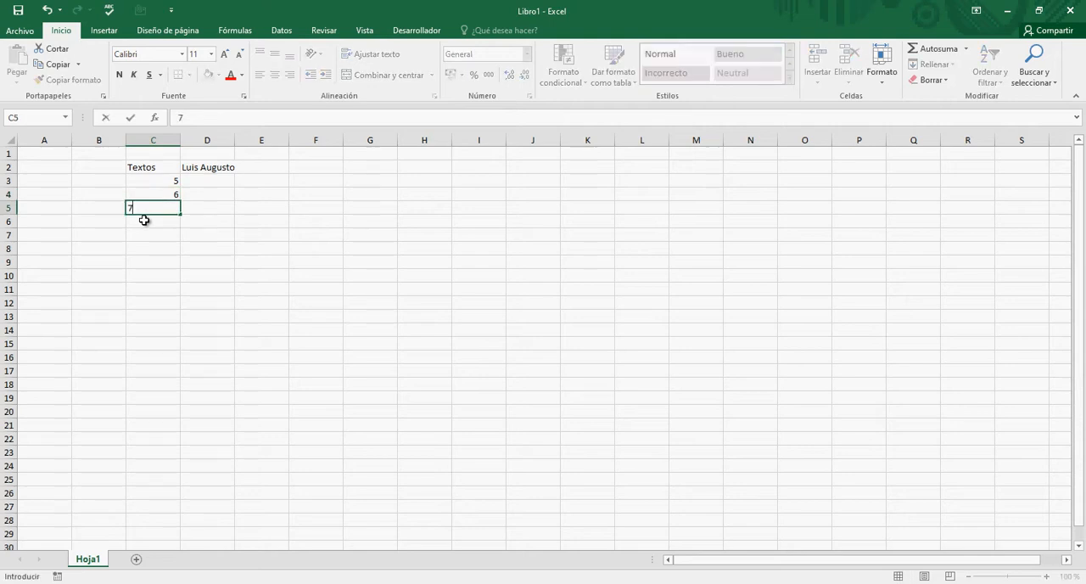
{"action": "key", "text": "Return"}
{"action": "type", "text": "9"}
{"action": "key", "text": "Return"}
{"action": "left_click", "coordinate": [144, 219]}
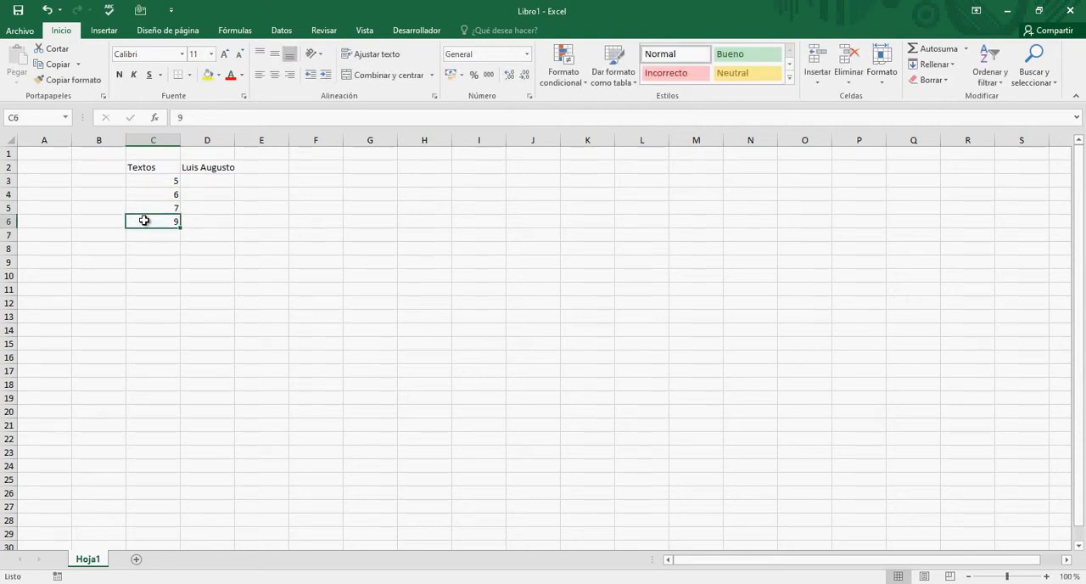
- Zoom the worksheet in so the range A1:H11 fills the window
{"action": "key", "text": "Right"}
{"action": "key", "text": "Right"}
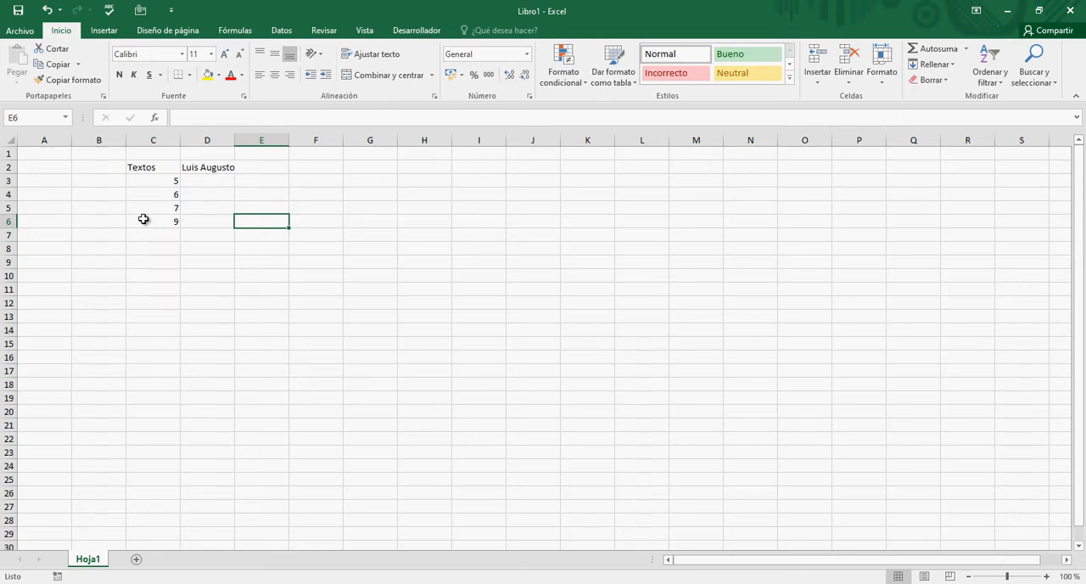
{"action": "left_click", "coordinate": [137, 302]}
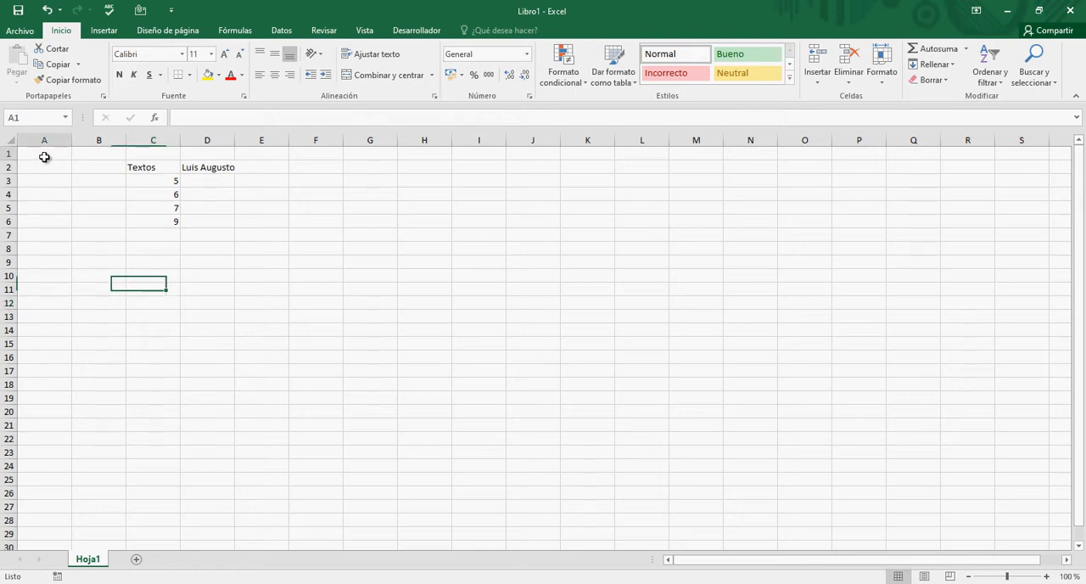
{"action": "left_click_drag", "start_coordinate": [42, 153], "coordinate": [446, 279]}
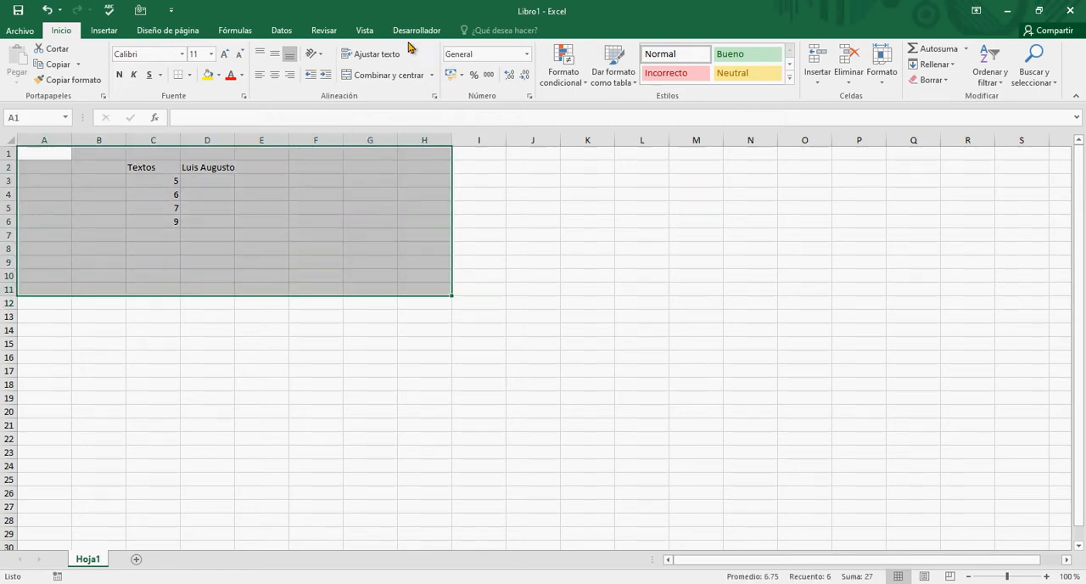
{"action": "left_click", "coordinate": [364, 30]}
{"action": "left_click", "coordinate": [418, 75]}
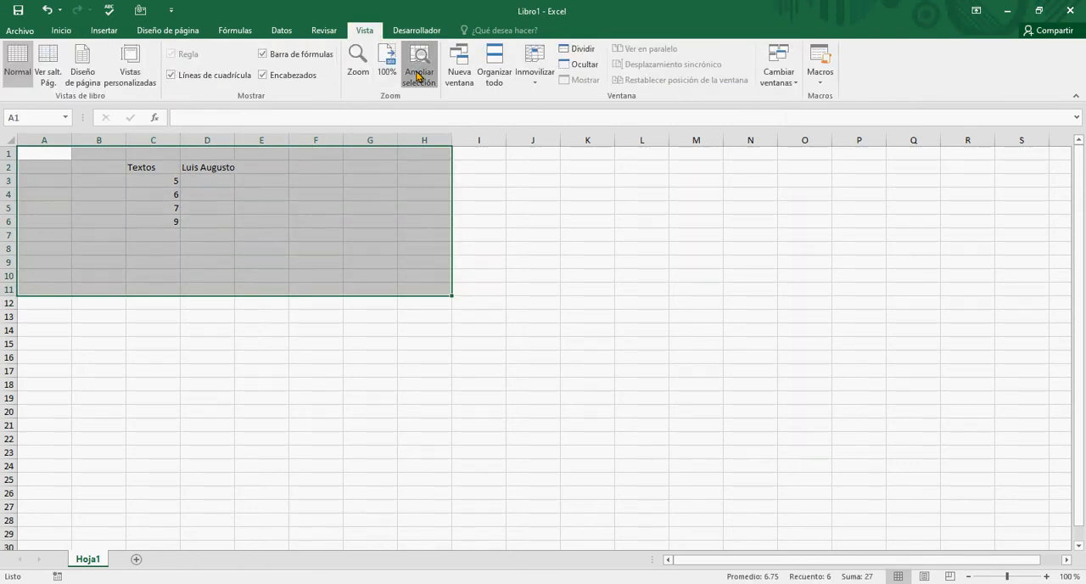
{"action": "left_click", "coordinate": [523, 276]}
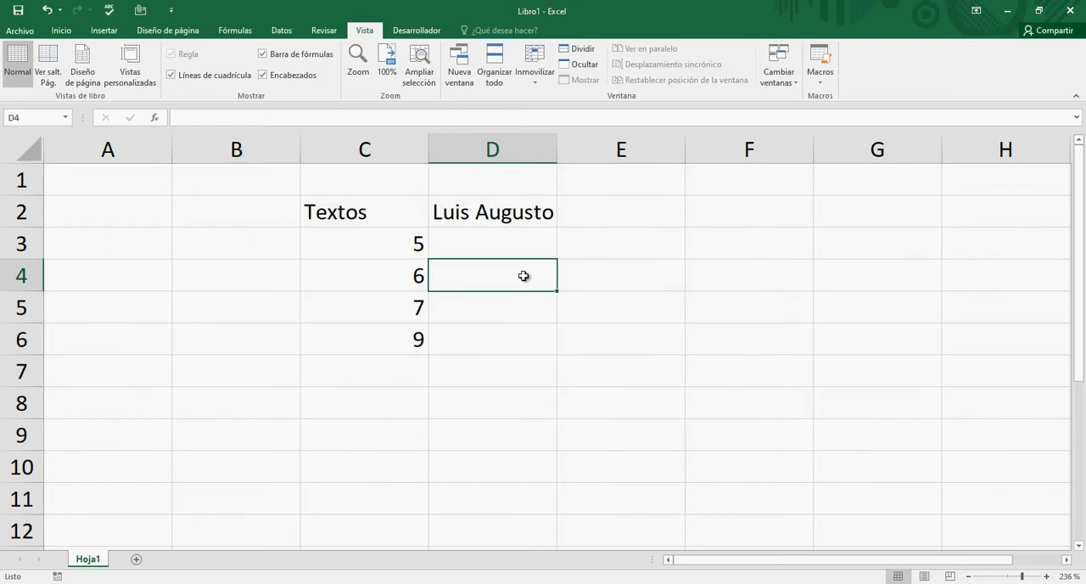
- Enter a formula in E6 that adds cells C6, C5 and C4 by reference, written as +C6+C5+C4
{"action": "key", "text": "Down"}
{"action": "key", "text": "Down"}
{"action": "key", "text": "Right"}
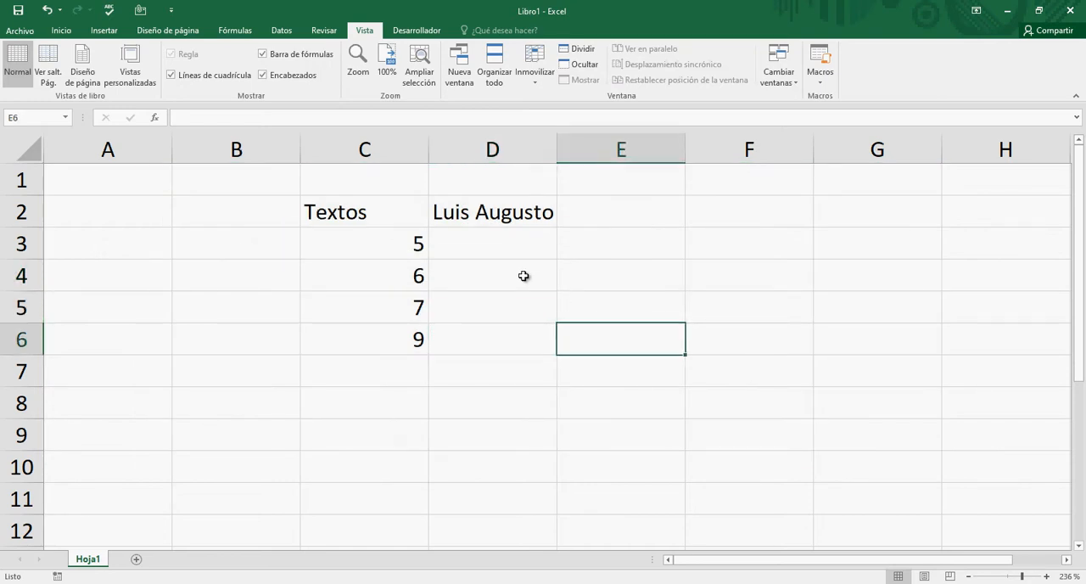
{"action": "key", "text": "Left"}
{"action": "key", "text": "Left"}
{"action": "key", "text": "Right"}
{"action": "key", "text": "Right"}
{"action": "type", "text": "+"}
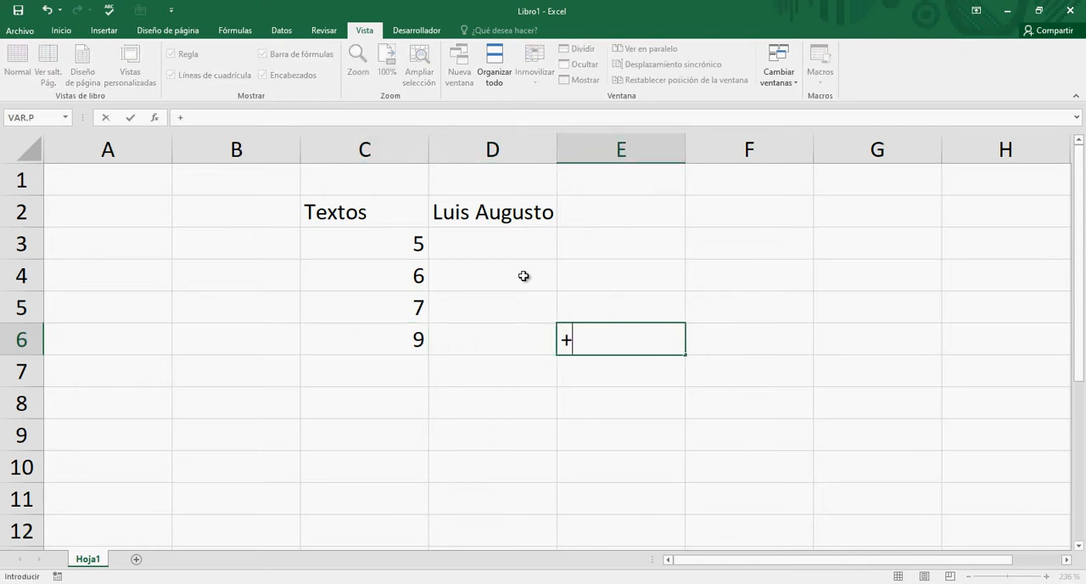
{"action": "left_click", "coordinate": [415, 342]}
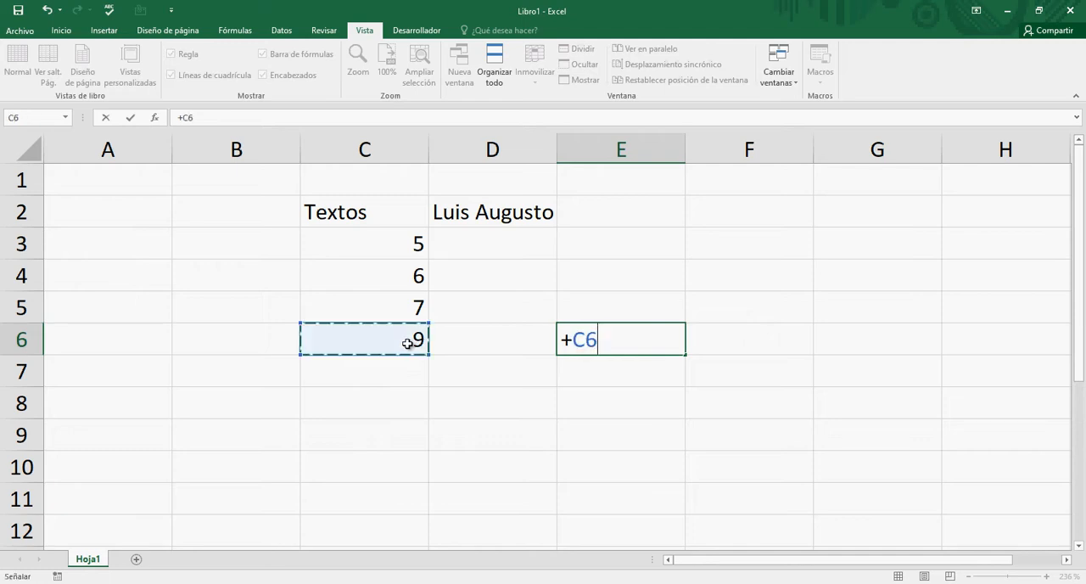
{"action": "type", "text": "+C5"}
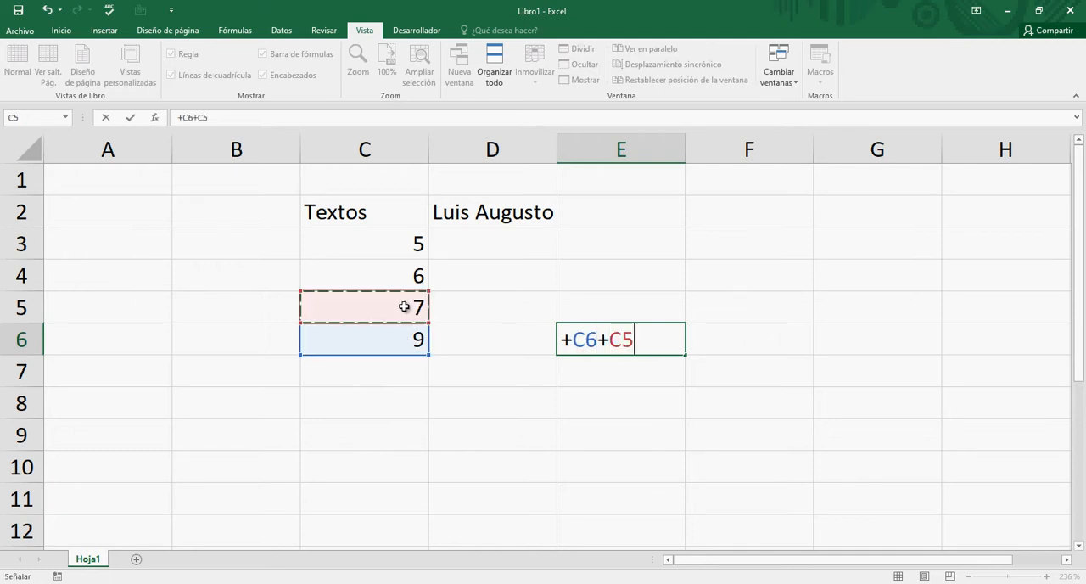
{"action": "left_click", "coordinate": [405, 306]}
{"action": "type", "text": "+"}
{"action": "left_click", "coordinate": [411, 283]}
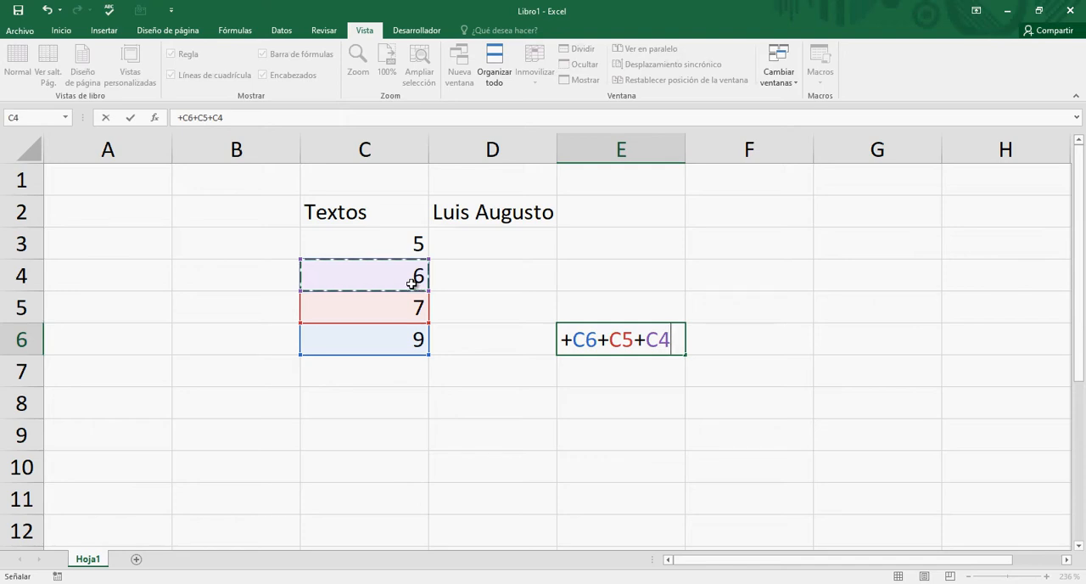
{"action": "key", "text": "Return"}
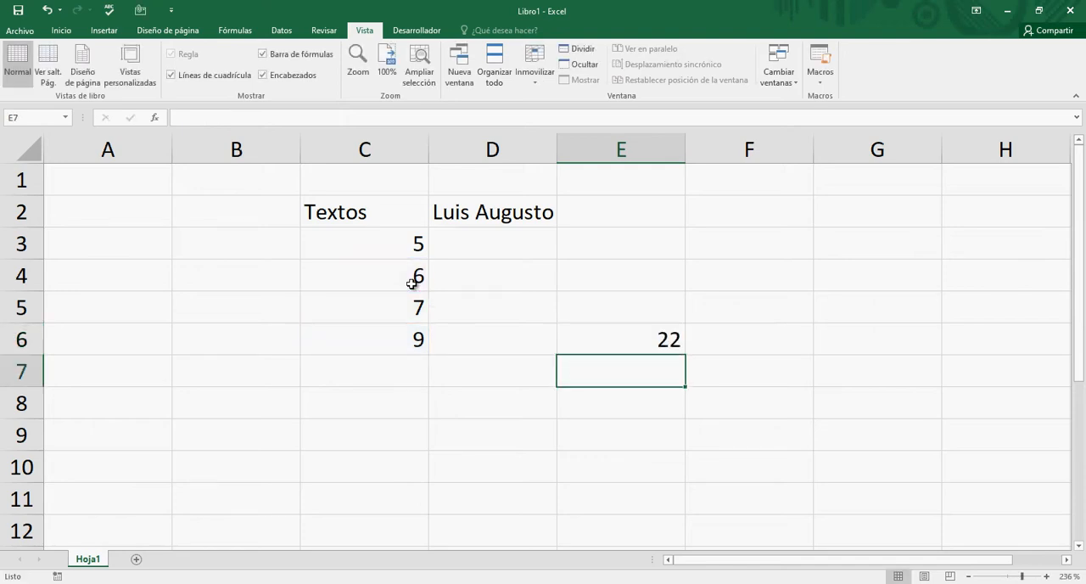
- Change the number in C4 to 12 and check the recalculated formula cell E6
{"action": "key", "text": "Up"}
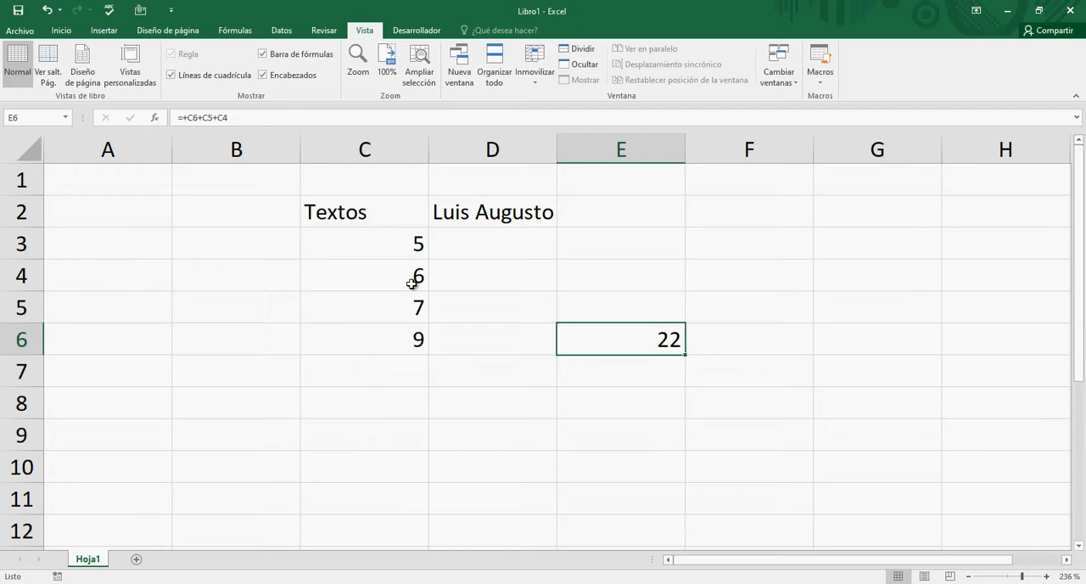
{"action": "key", "text": "Right"}
{"action": "key", "text": "Left"}
{"action": "key", "text": "Left"}
{"action": "key", "text": "Left"}
{"action": "key", "text": "Up"}
{"action": "key", "text": "Up"}
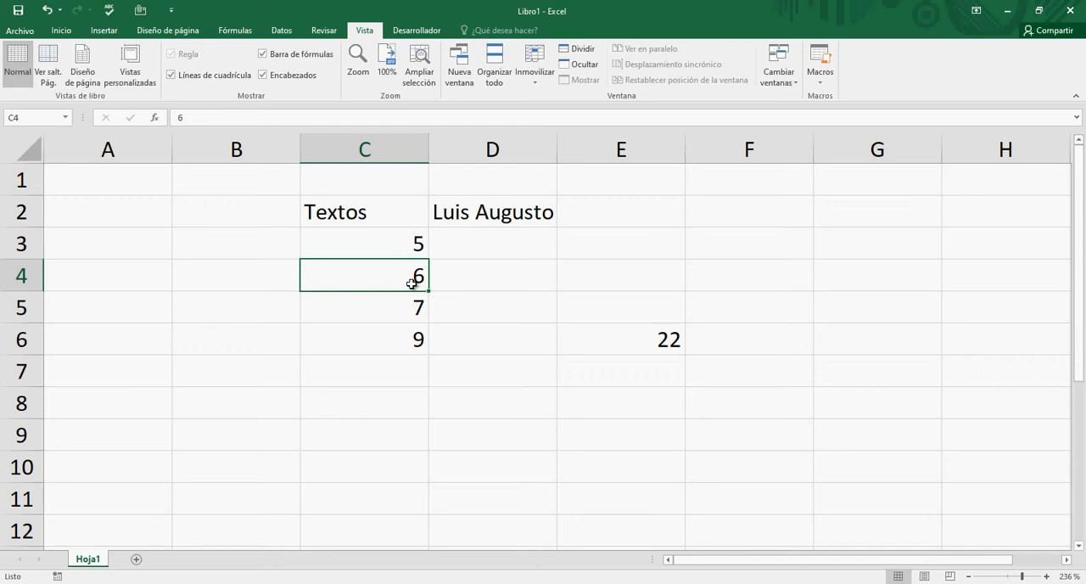
{"action": "type", "text": "12"}
{"action": "key", "text": "Return"}
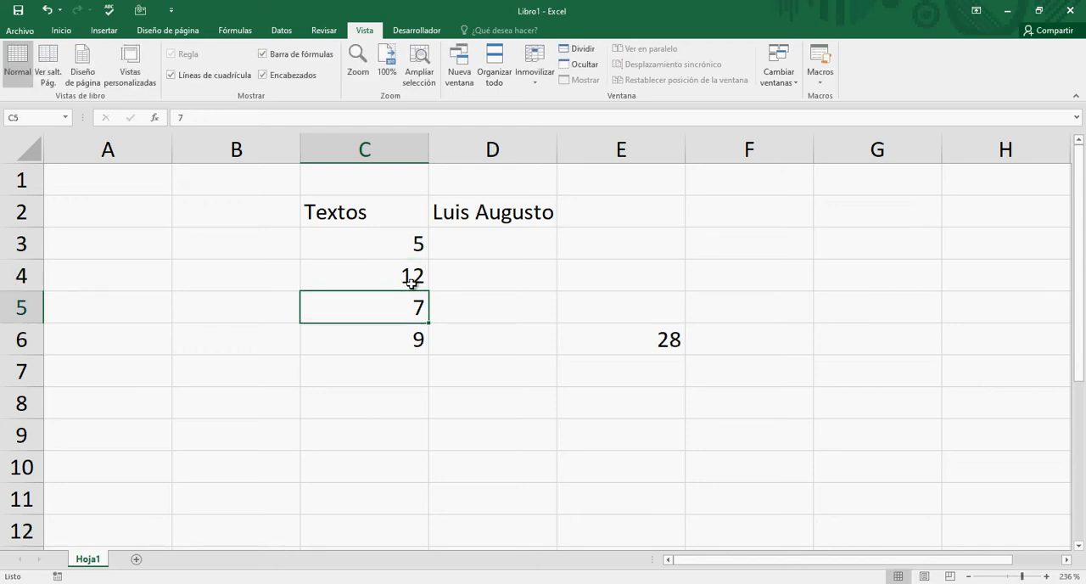
{"action": "key", "text": "Right"}
{"action": "key", "text": "Right"}
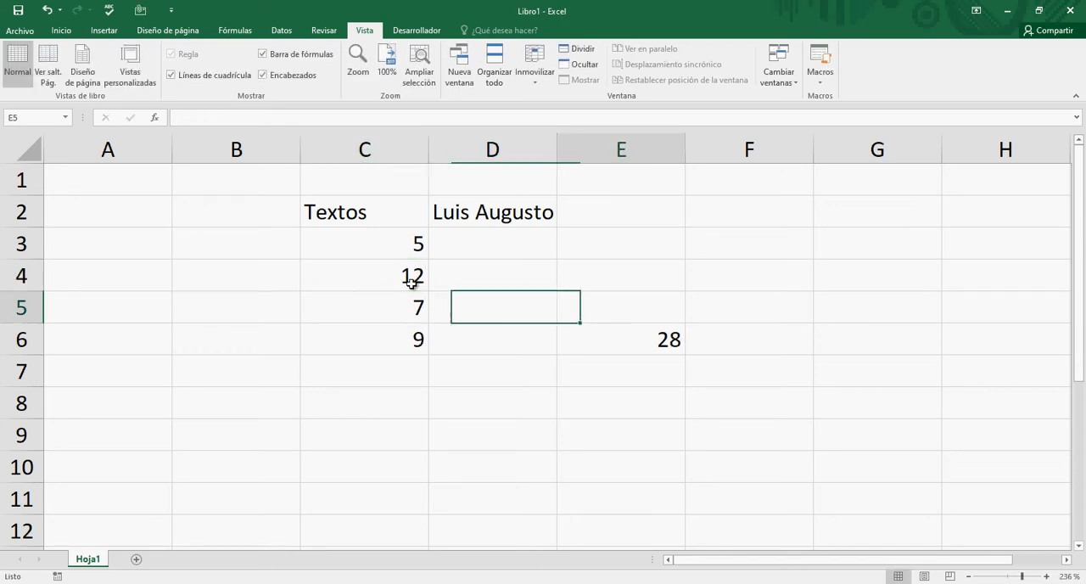
{"action": "key", "text": "Down"}
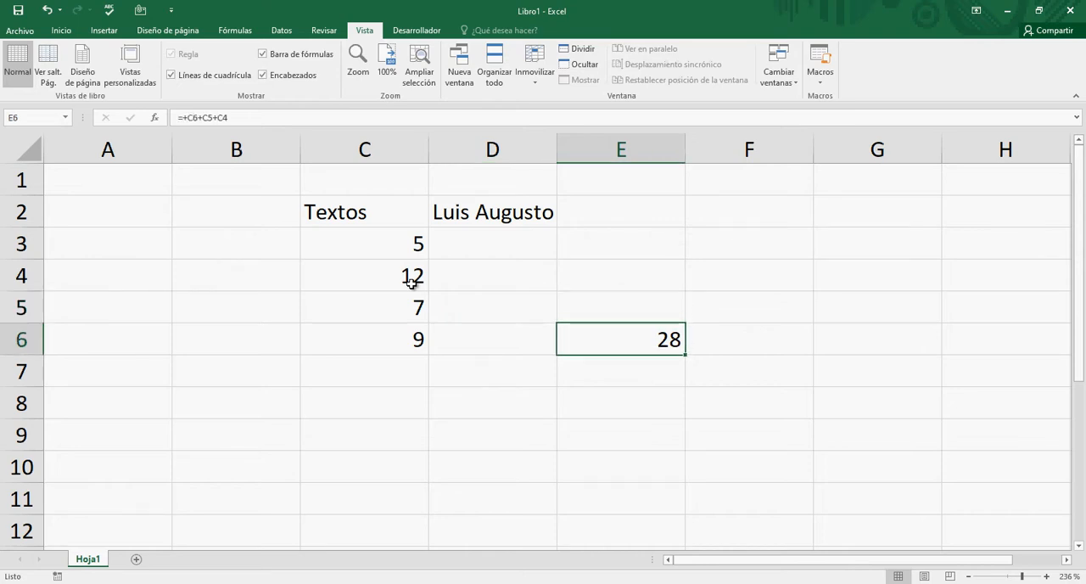
- Change the number in C6 to 23 and return to the formula cell E6
{"action": "key", "text": "Left"}
{"action": "key", "text": "Left"}
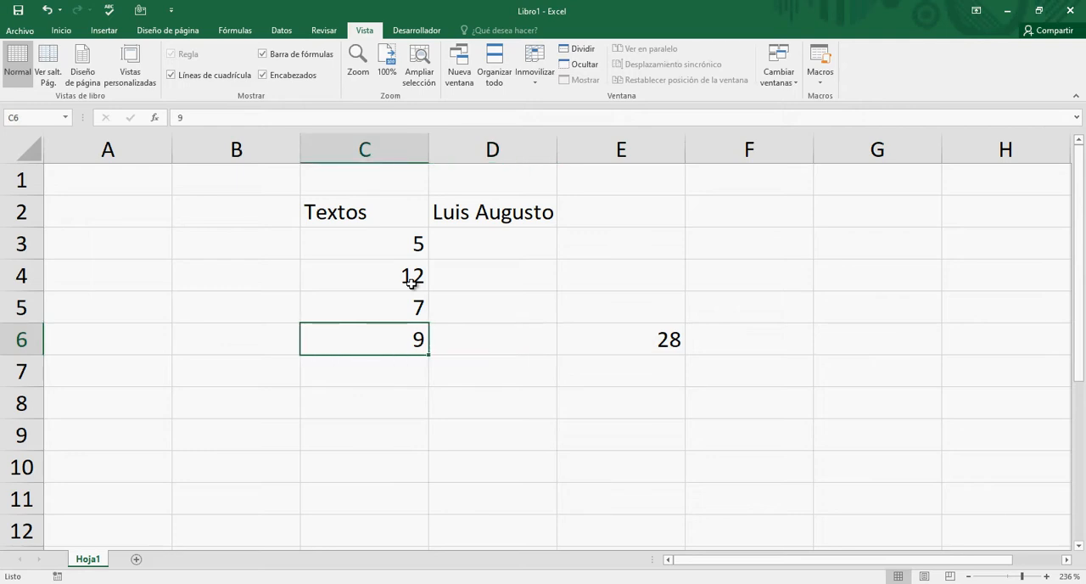
{"action": "key", "text": "Up"}
{"action": "key", "text": "Down"}
{"action": "type", "text": "23"}
{"action": "key", "text": "Right"}
{"action": "key", "text": "Right"}
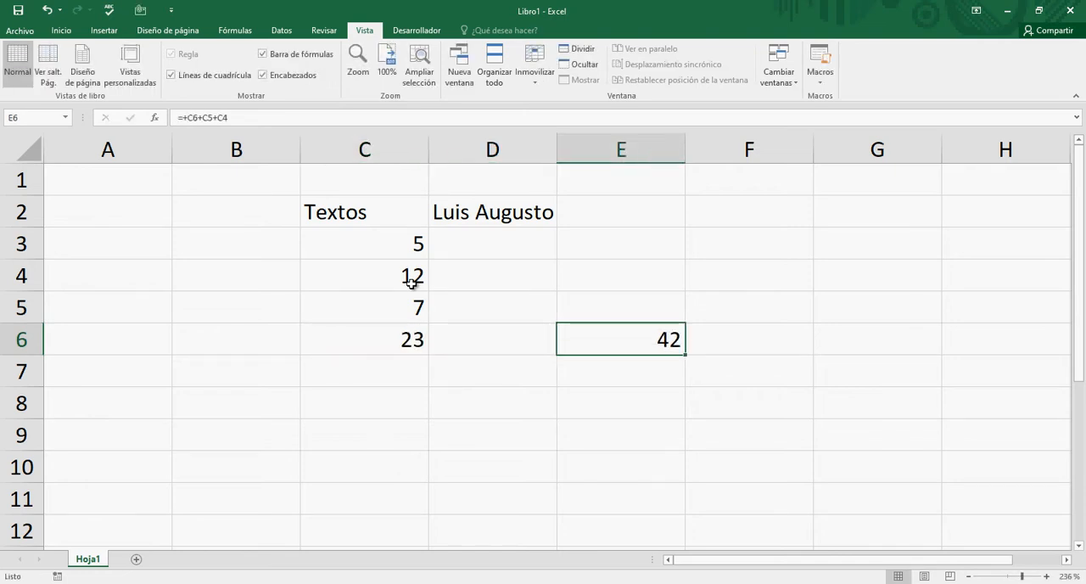
- Examine the formula of E6 and its highlighted references, both in the cell and in the formula bar, without altering it
{"action": "key", "text": "F2"}
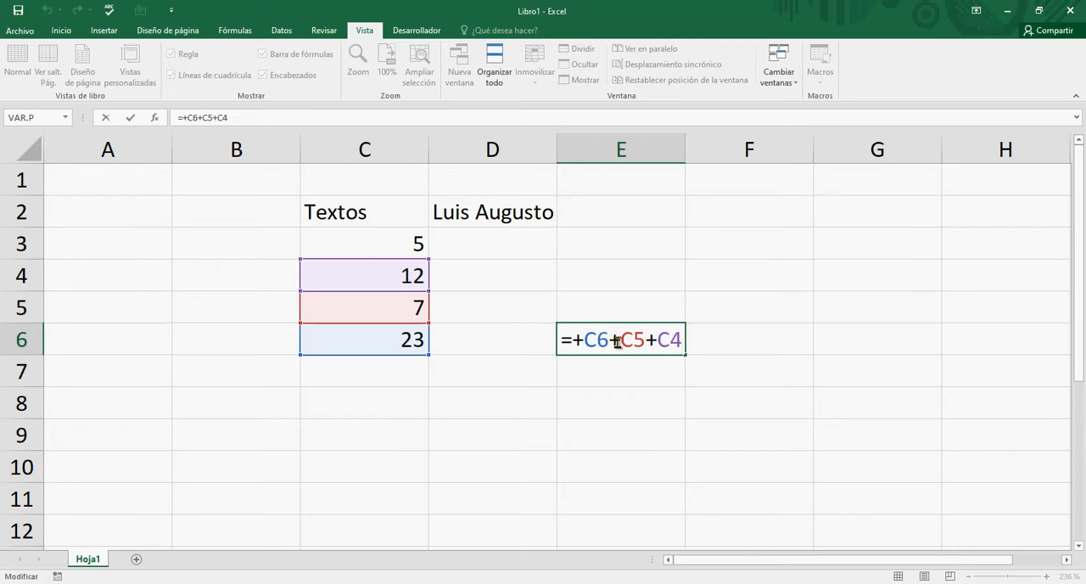
{"action": "key", "text": "ctrl+Return"}
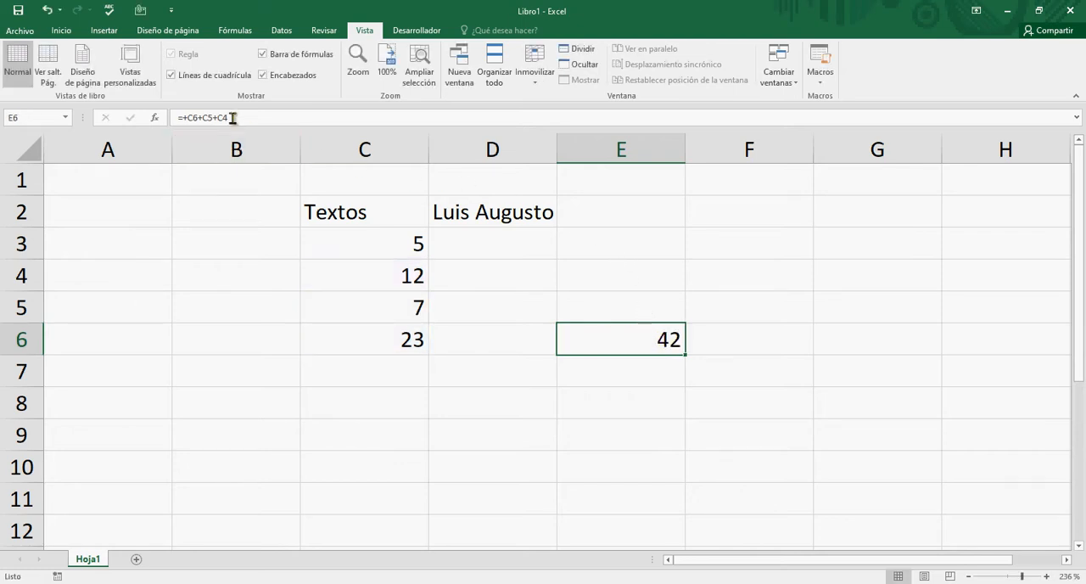
{"action": "left_click", "coordinate": [280, 117]}
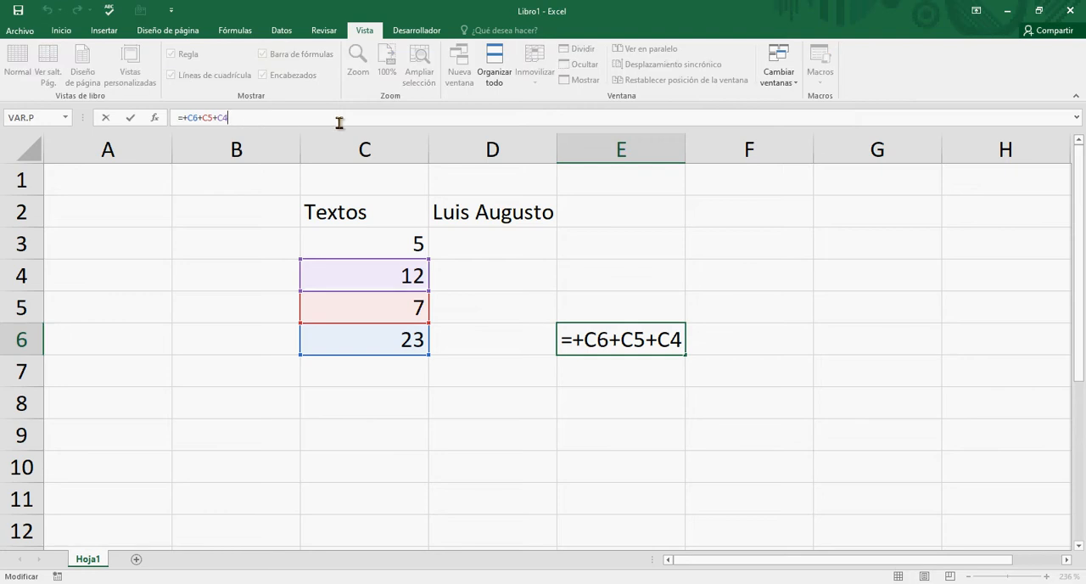
{"action": "key", "text": "shift+Left"}
{"action": "key", "text": "shift+Left"}
{"action": "key", "text": "shift+Left"}
{"action": "key", "text": "shift+Left"}
{"action": "key", "text": "shift+Left"}
{"action": "key", "text": "shift+Left"}
{"action": "key", "text": "shift+Left"}
{"action": "key", "text": "shift+Left"}
{"action": "key", "text": "shift+Left"}
{"action": "key", "text": "shift+Left"}
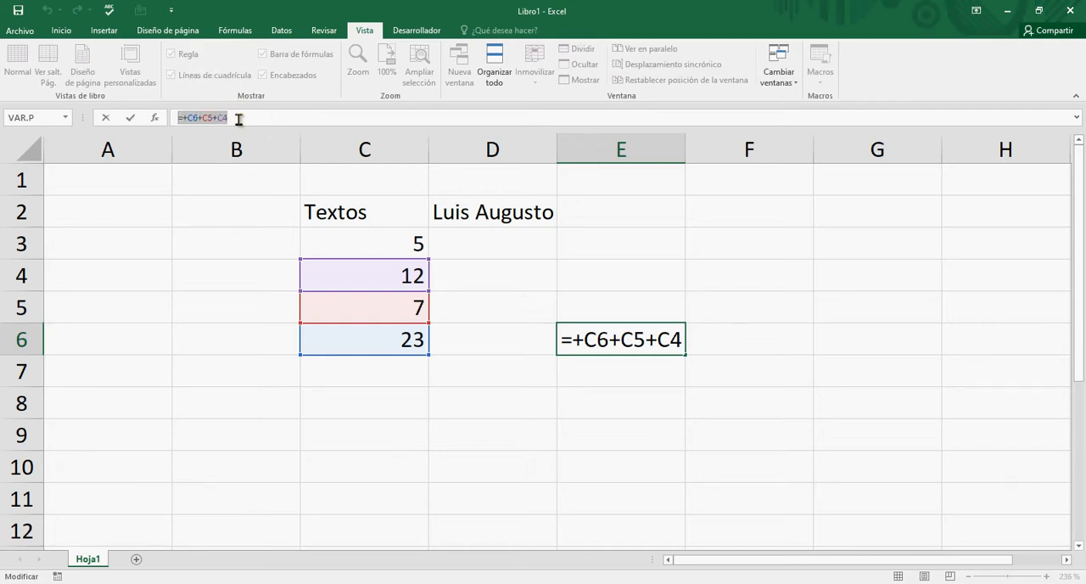
{"action": "left_click", "coordinate": [597, 339]}
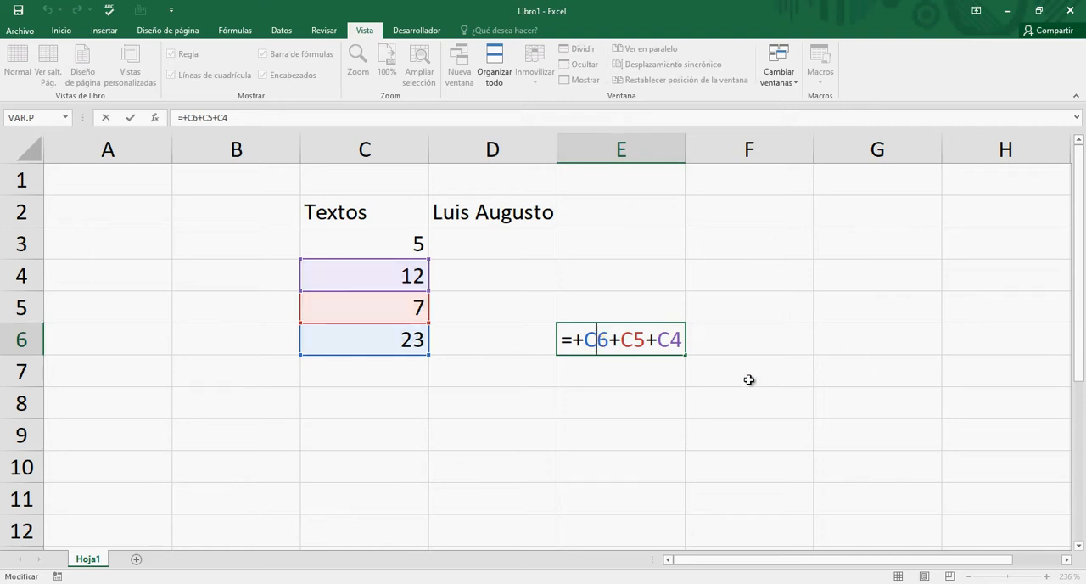
{"action": "left_click", "coordinate": [469, 344]}
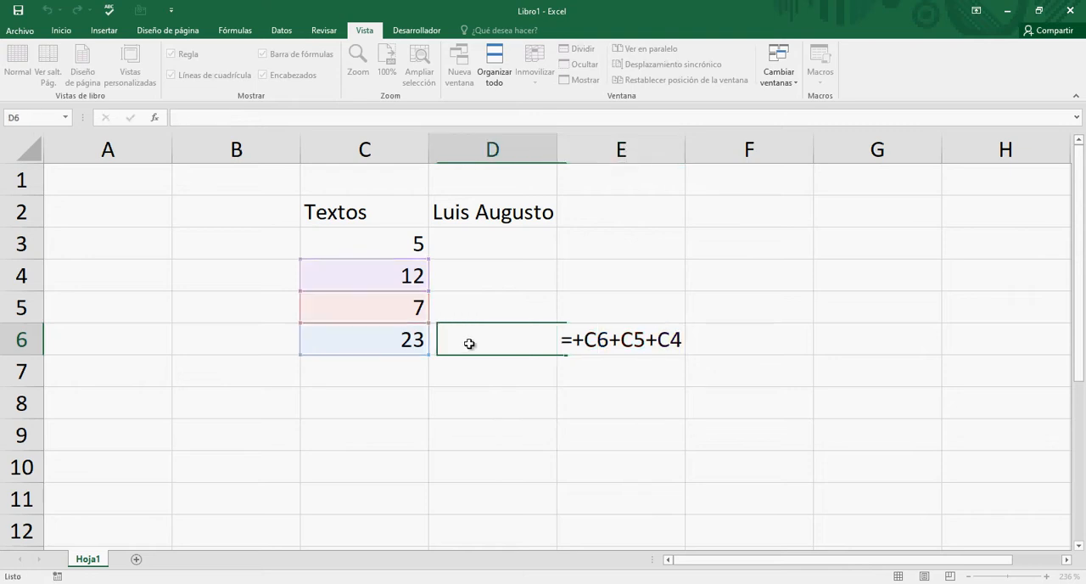
{"action": "left_click", "coordinate": [415, 329]}
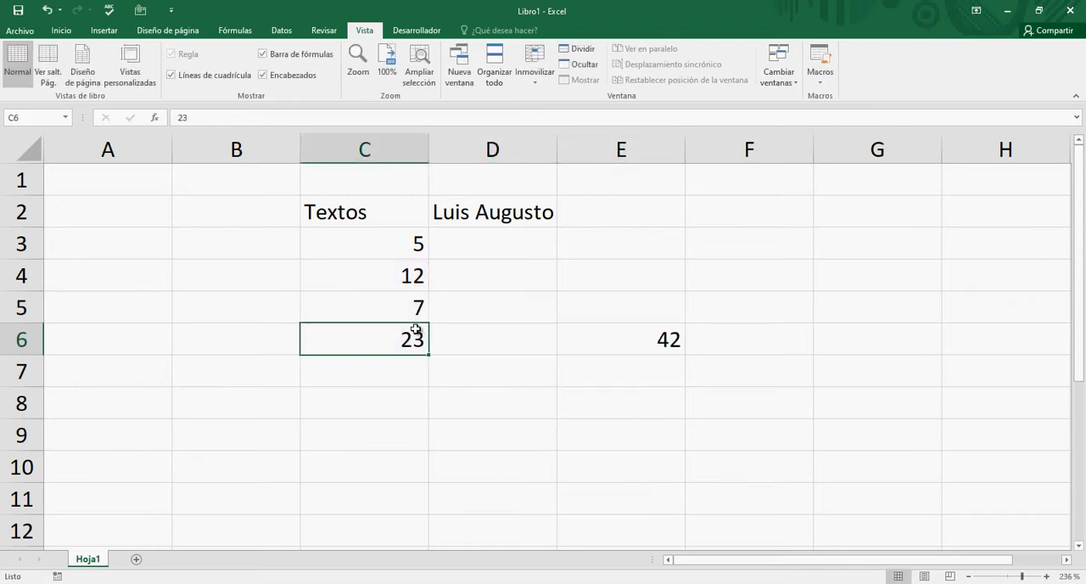
- Examine the text in C2 and the numbers in C3 to C6 cell by cell, without changing them
{"action": "key", "text": "Up"}
{"action": "key", "text": "Up"}
{"action": "key", "text": "Up"}
{"action": "key", "text": "Up"}
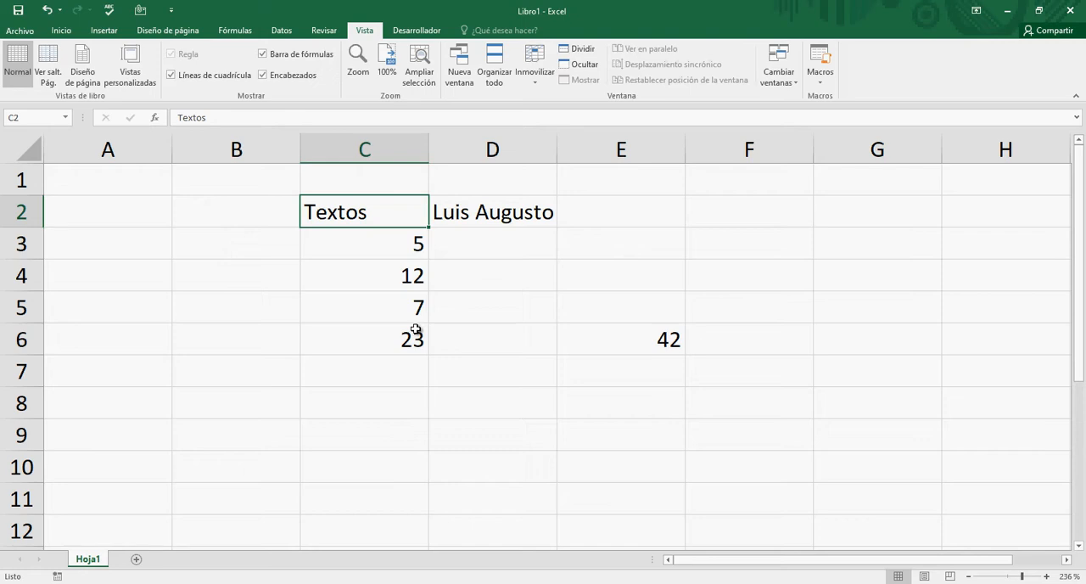
{"action": "key", "text": "Down"}
{"action": "key", "text": "Down"}
{"action": "key", "text": "Down"}
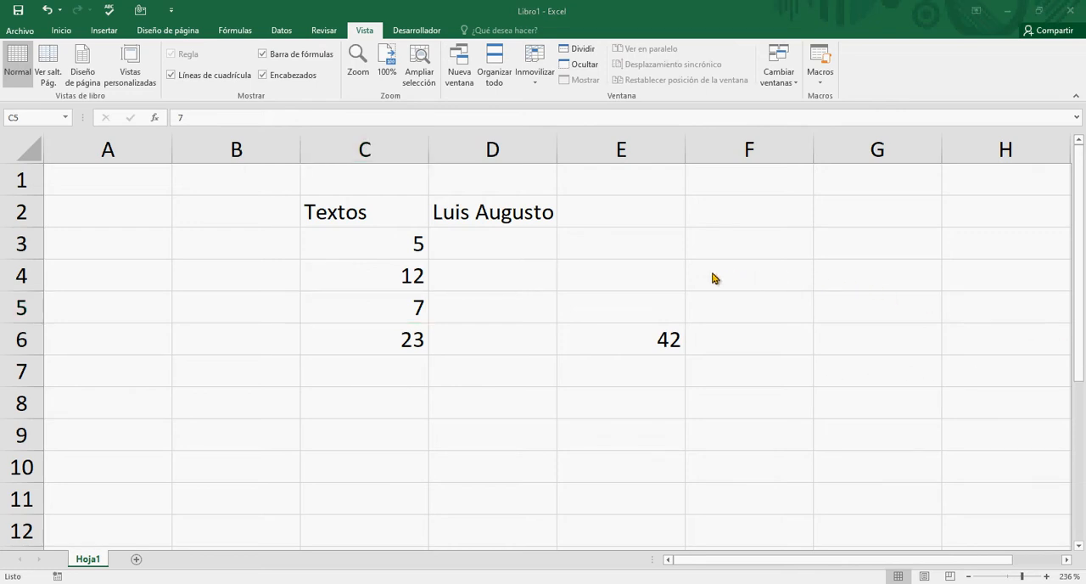
{"action": "left_click", "coordinate": [574, 277]}
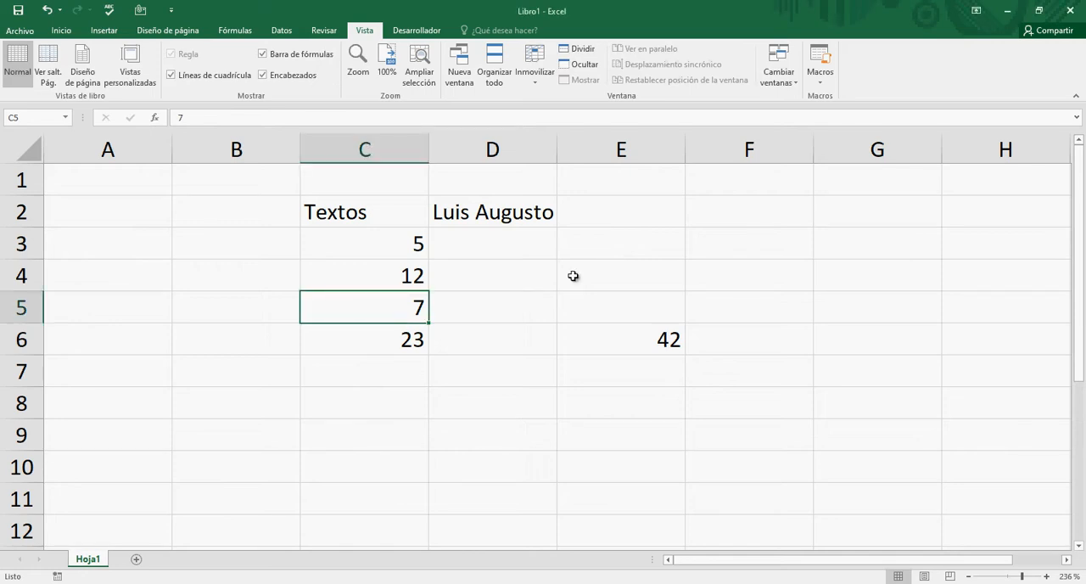
{"action": "key", "text": "Up"}
{"action": "key", "text": "Up"}
{"action": "key", "text": "Right"}
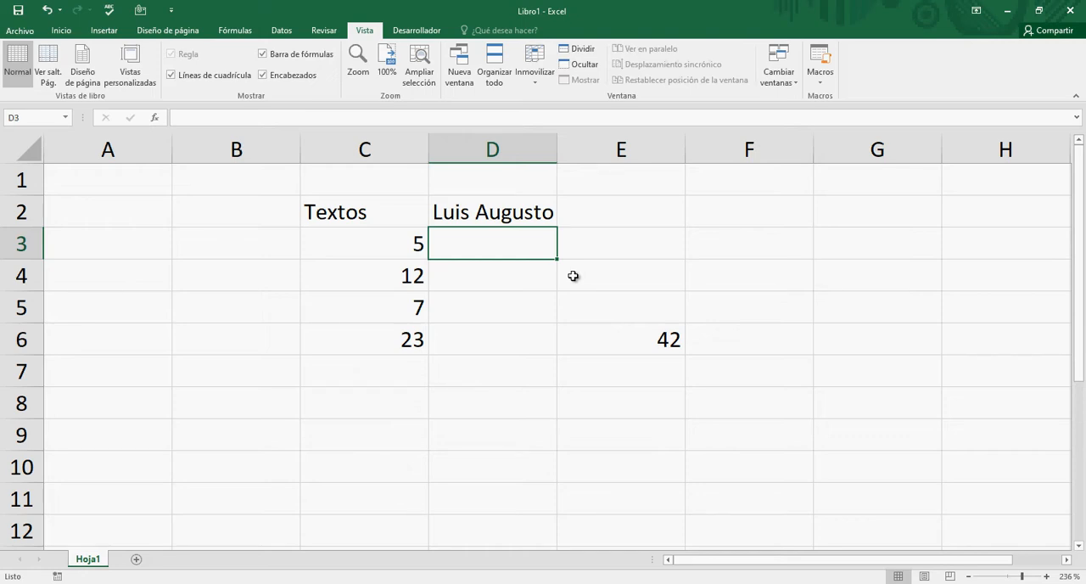
{"action": "key", "text": "Left"}
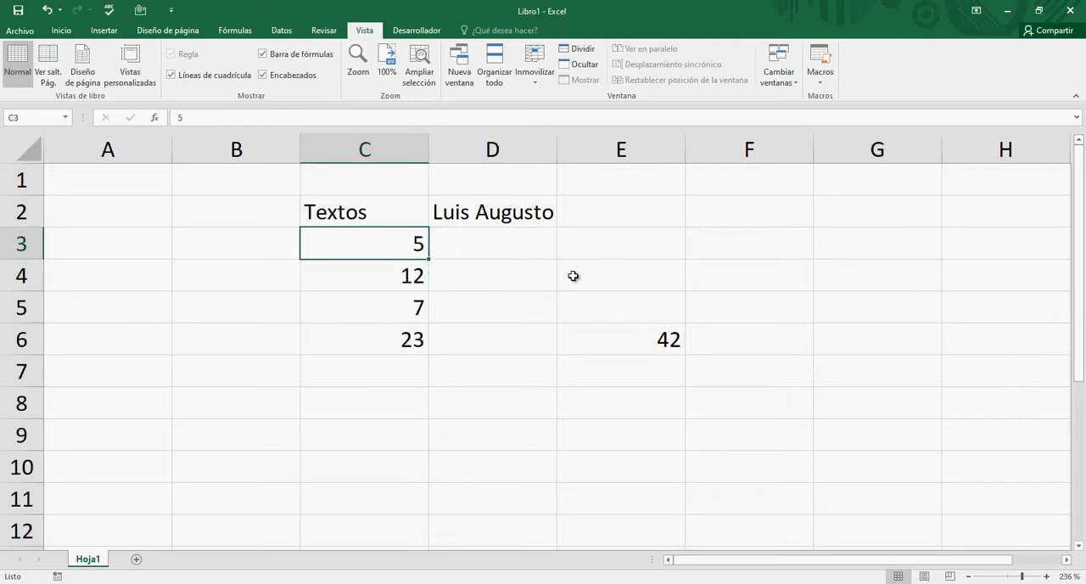
{"action": "key", "text": "Down"}
{"action": "key", "text": "Down"}
{"action": "key", "text": "Down"}
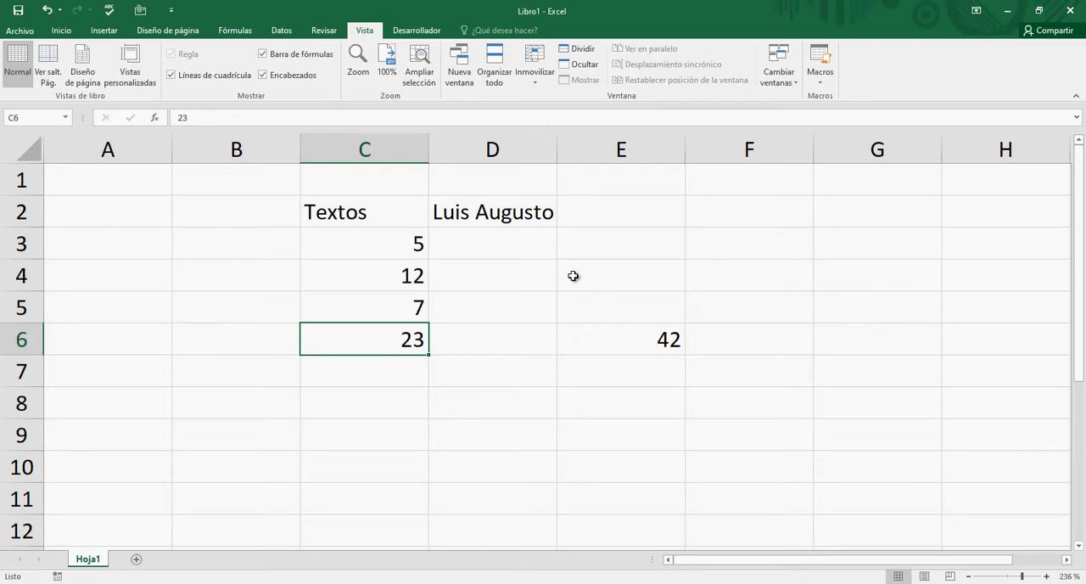
- Enter the decimal number 3.4 in cell D3, using a point as the decimal separator
{"action": "key", "text": "Right"}
{"action": "key", "text": "Up"}
{"action": "key", "text": "Up"}
{"action": "key", "text": "Up"}
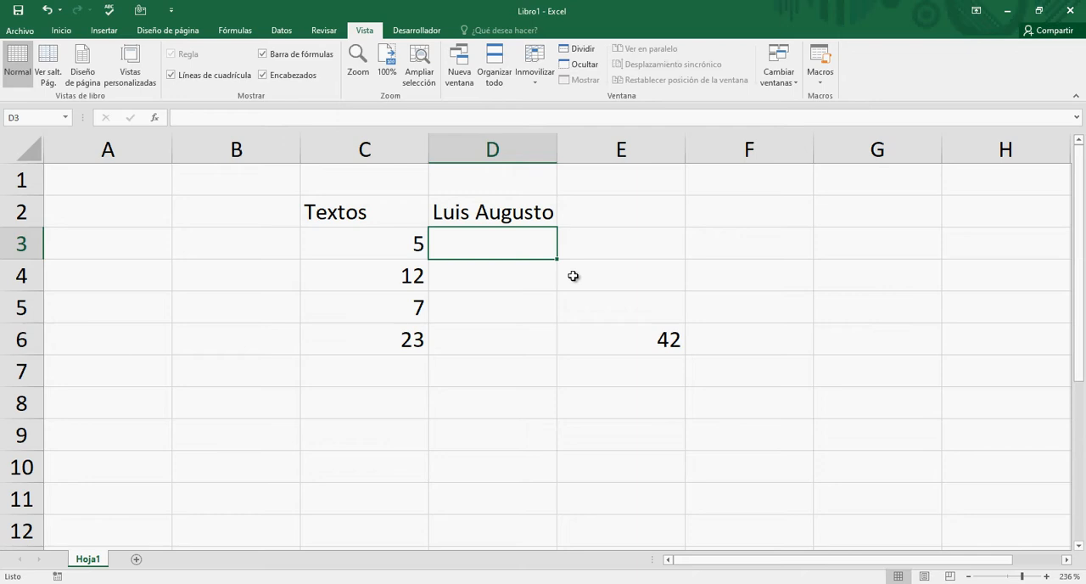
{"action": "type", "text": "3."}
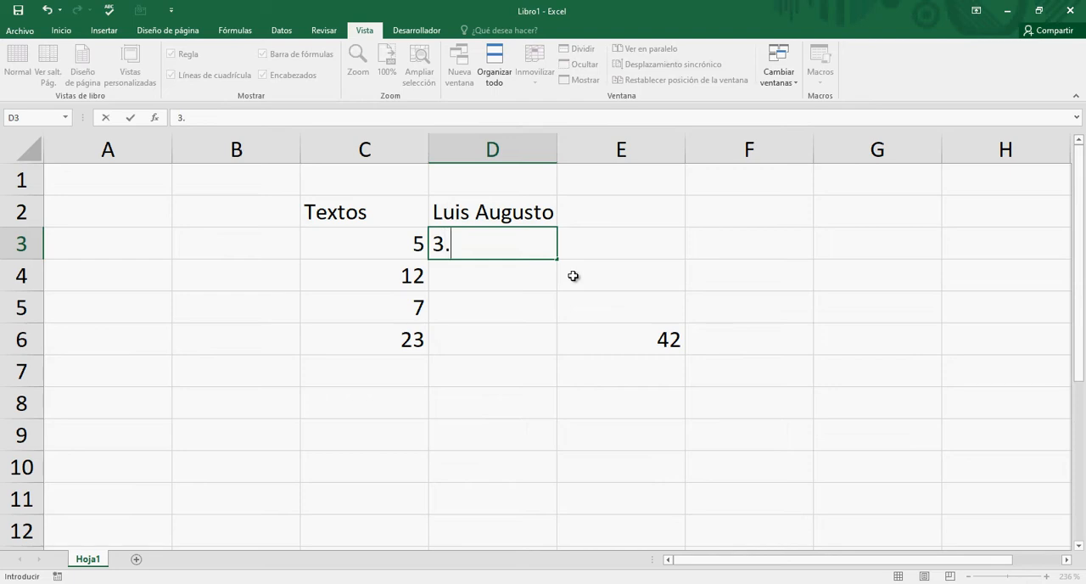
{"action": "type", "text": "4"}
{"action": "key", "text": "Return"}
{"action": "key", "text": "Up"}
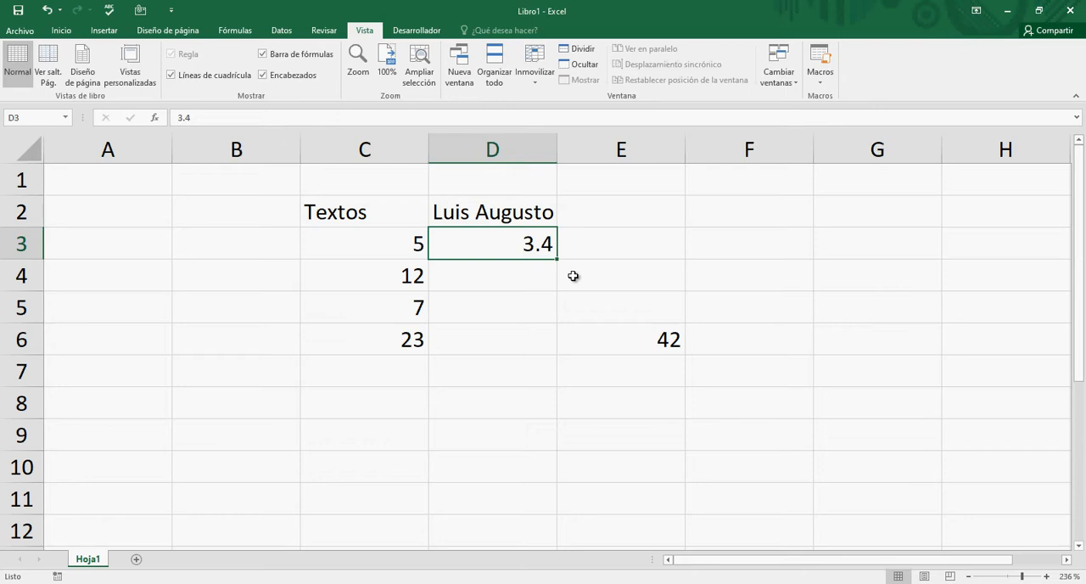
- Enter the negative number -45 in D4 and the explicitly signed positive number +78 in D5
{"action": "key", "text": "Down"}
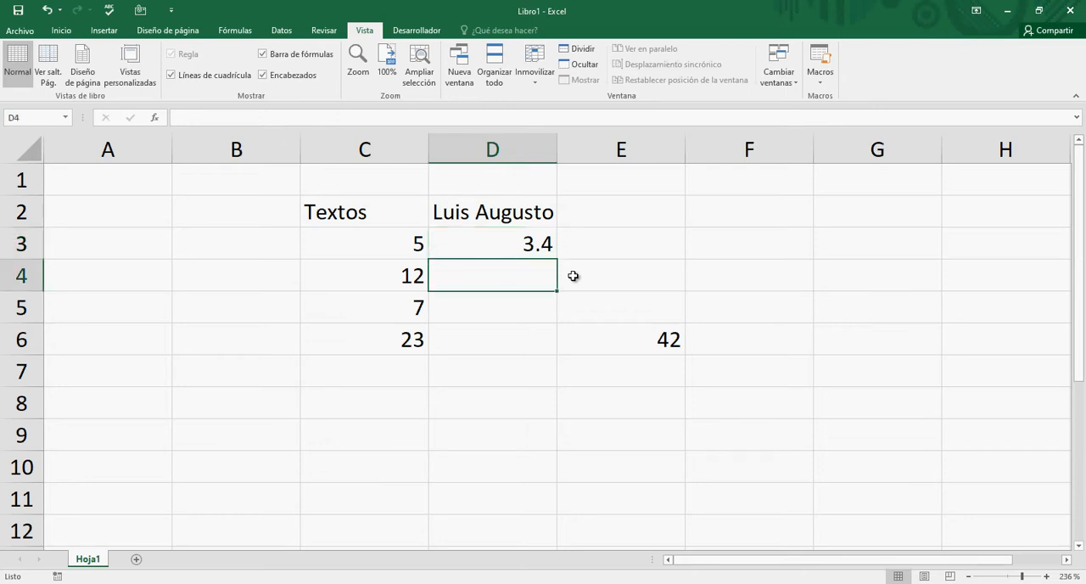
{"action": "type", "text": "-"}
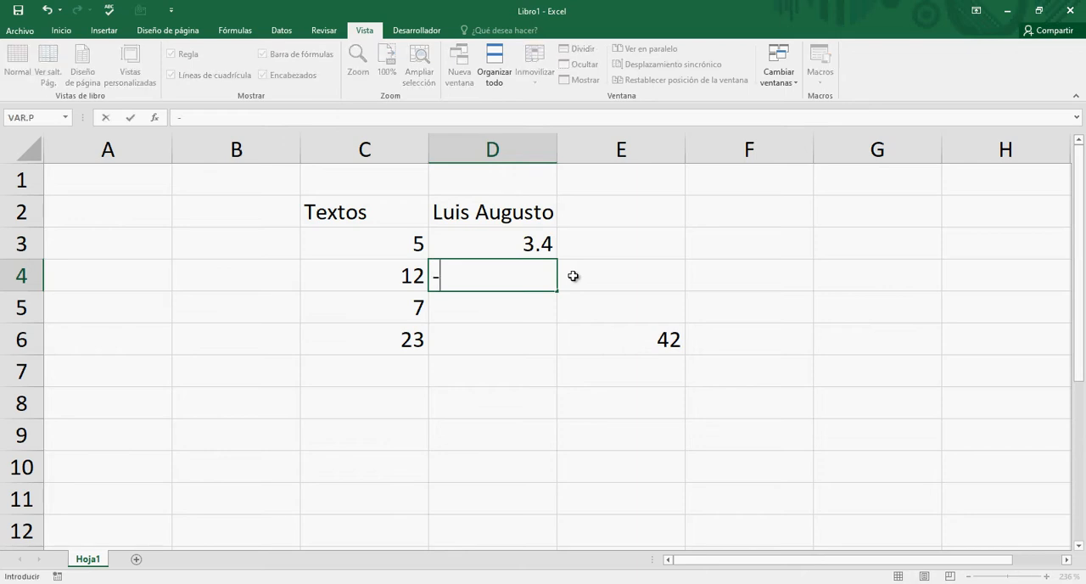
{"action": "type", "text": "45"}
{"action": "key", "text": "Return"}
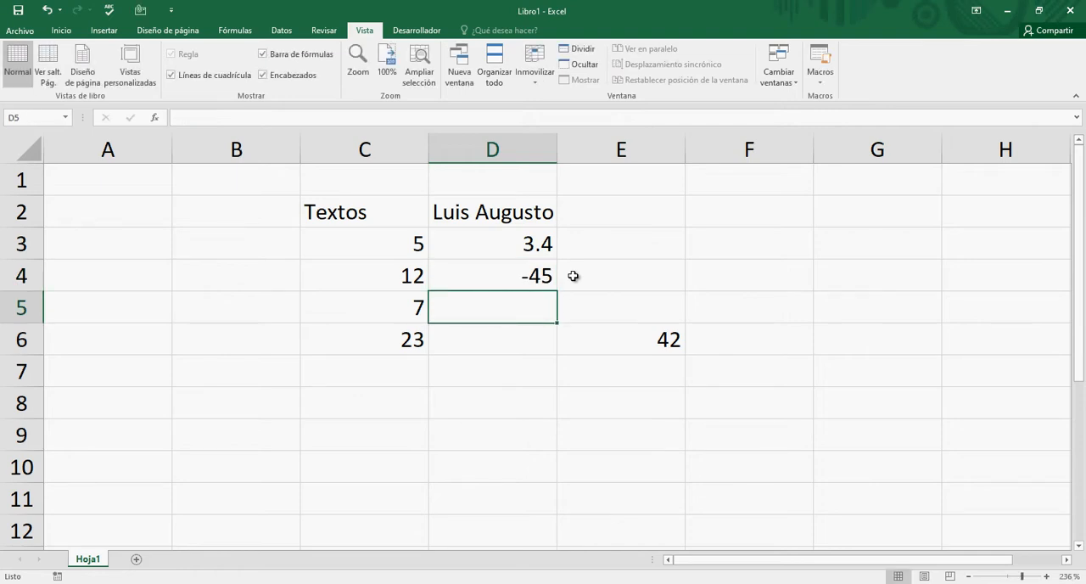
{"action": "type", "text": "+"}
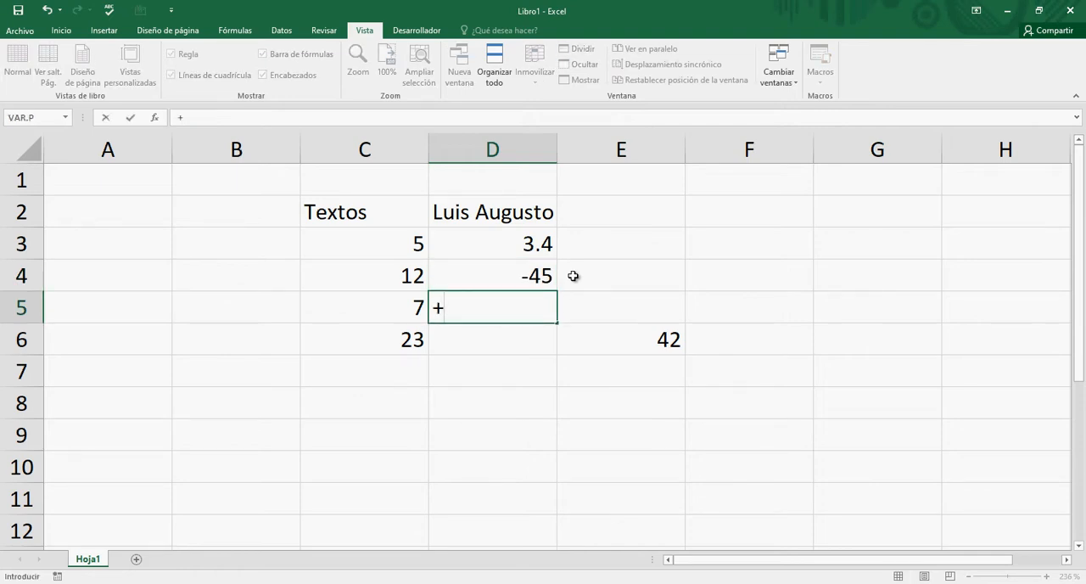
{"action": "type", "text": "78"}
{"action": "key", "text": "Return"}
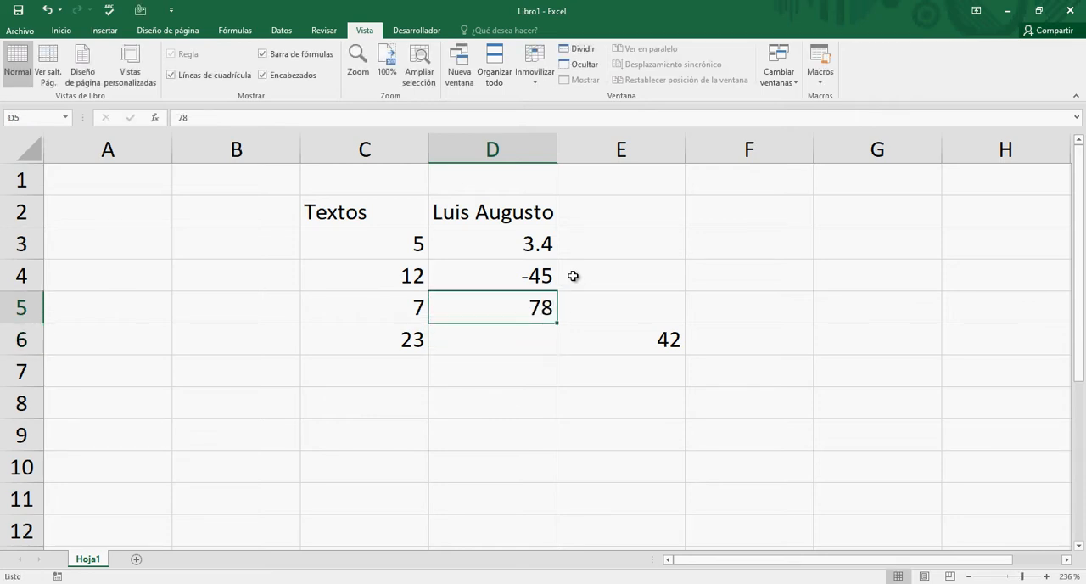
- Enter +9 in D6 and 4,5, written with a comma as the separator, in D7
{"action": "key", "text": "Down"}
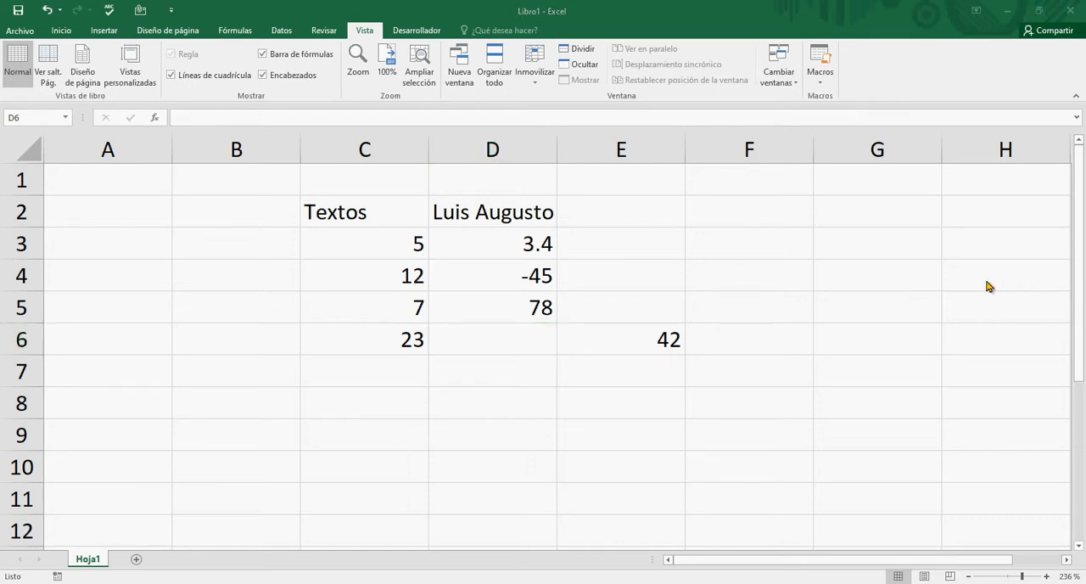
{"action": "left_click", "coordinate": [510, 328]}
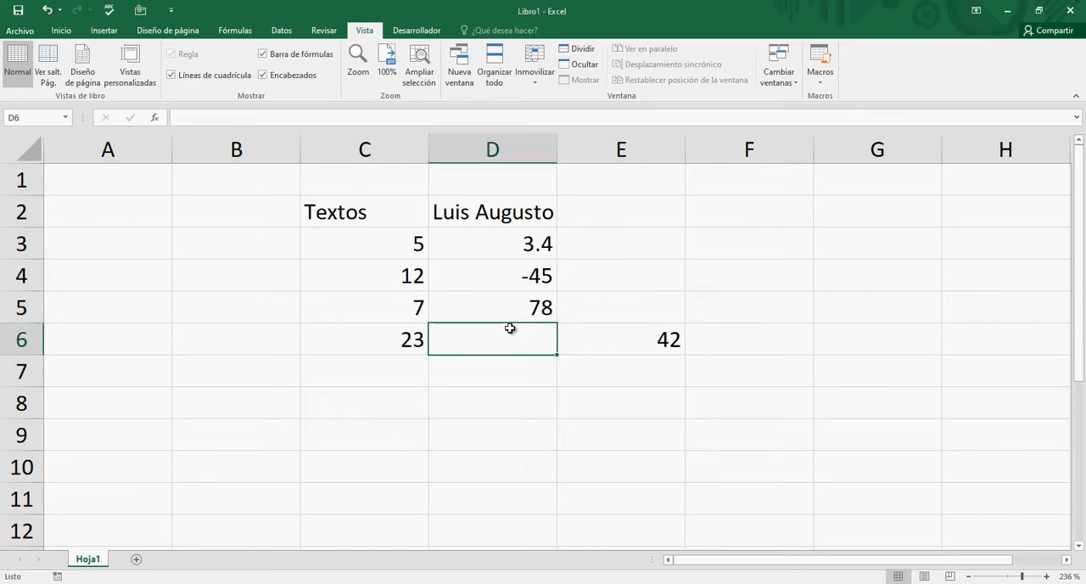
{"action": "double_click", "coordinate": [510, 329]}
{"action": "type", "text": "+9"}
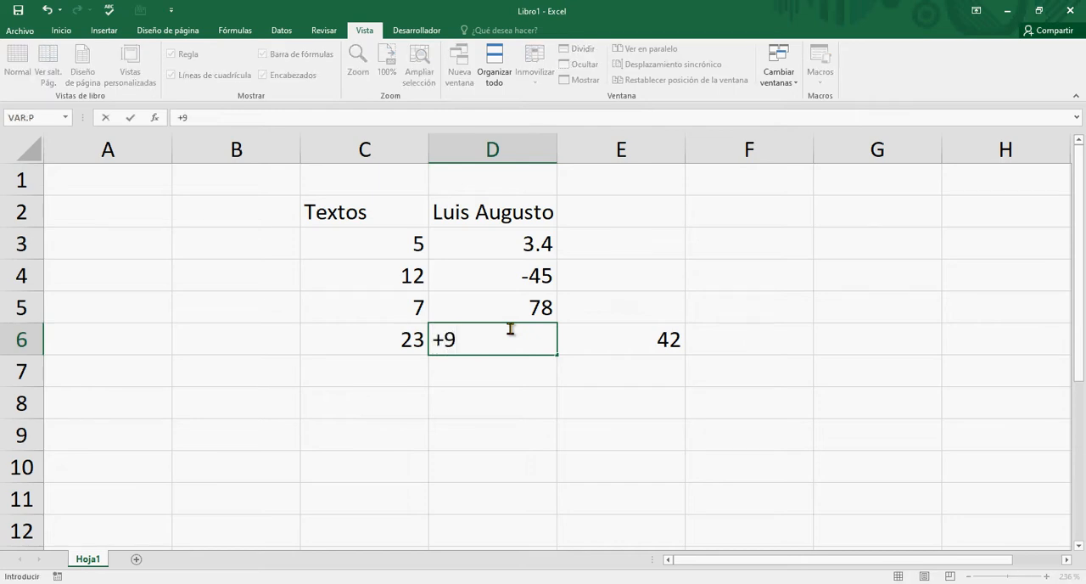
{"action": "key", "text": "Return"}
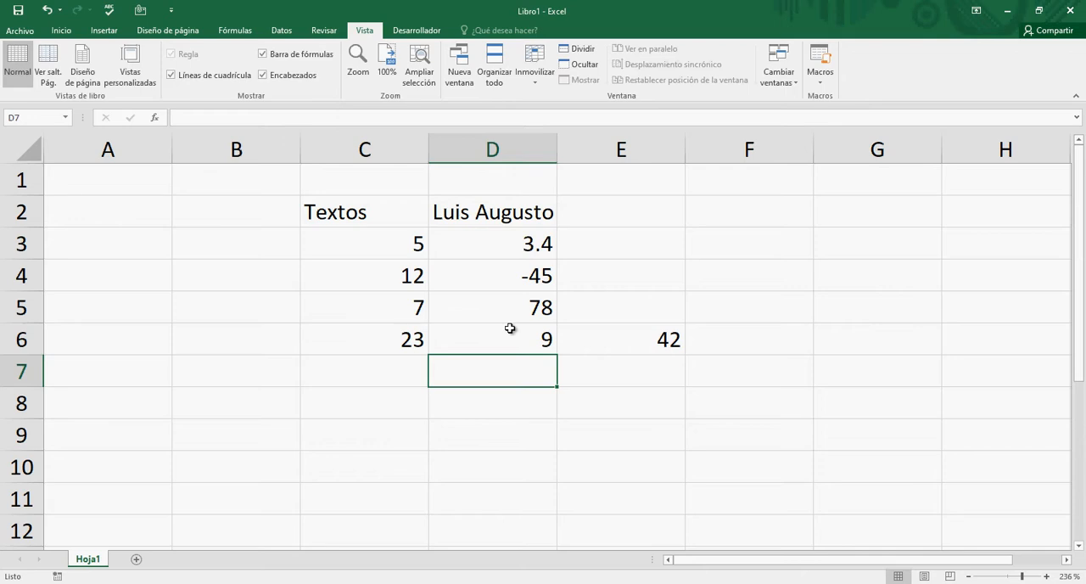
{"action": "type", "text": "4,5"}
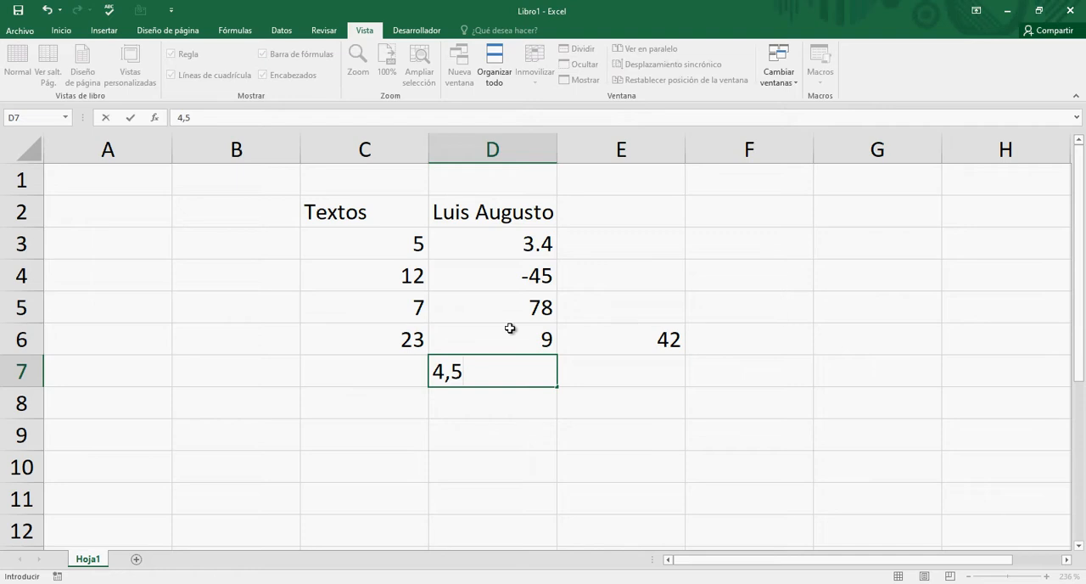
{"action": "key", "text": "Return"}
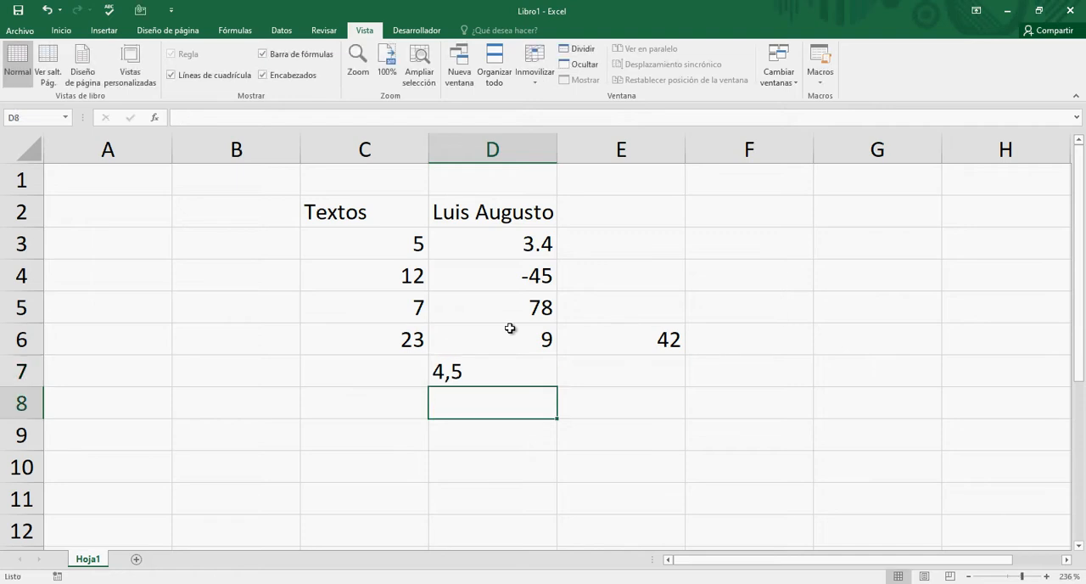
- Fill cell D7 with yellow and cell D3 with light green to contrast the comma and point entries
{"action": "key", "text": "Up"}
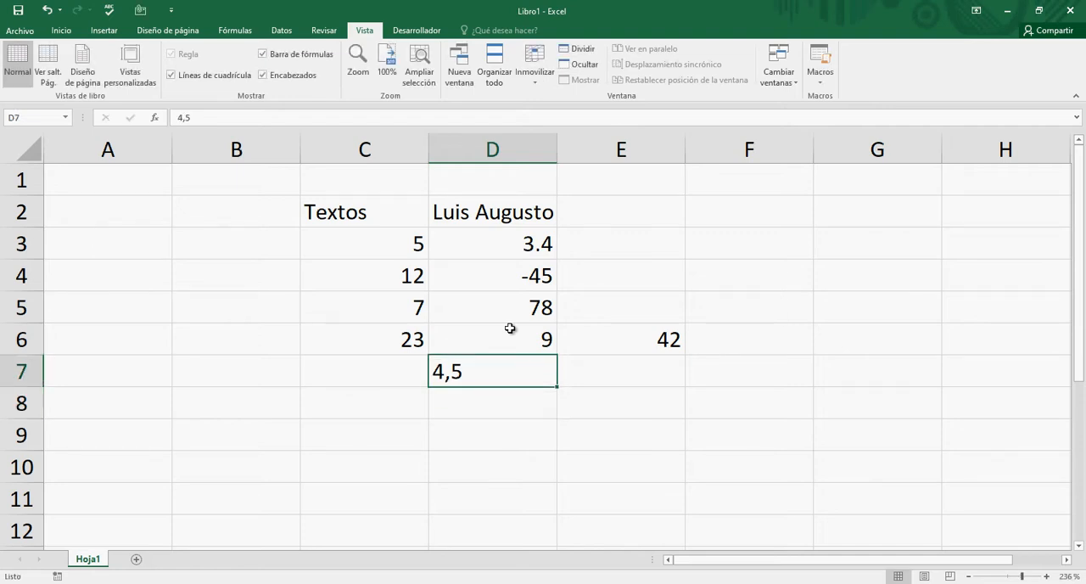
{"action": "left_click", "coordinate": [61, 33]}
{"action": "left_click", "coordinate": [207, 75]}
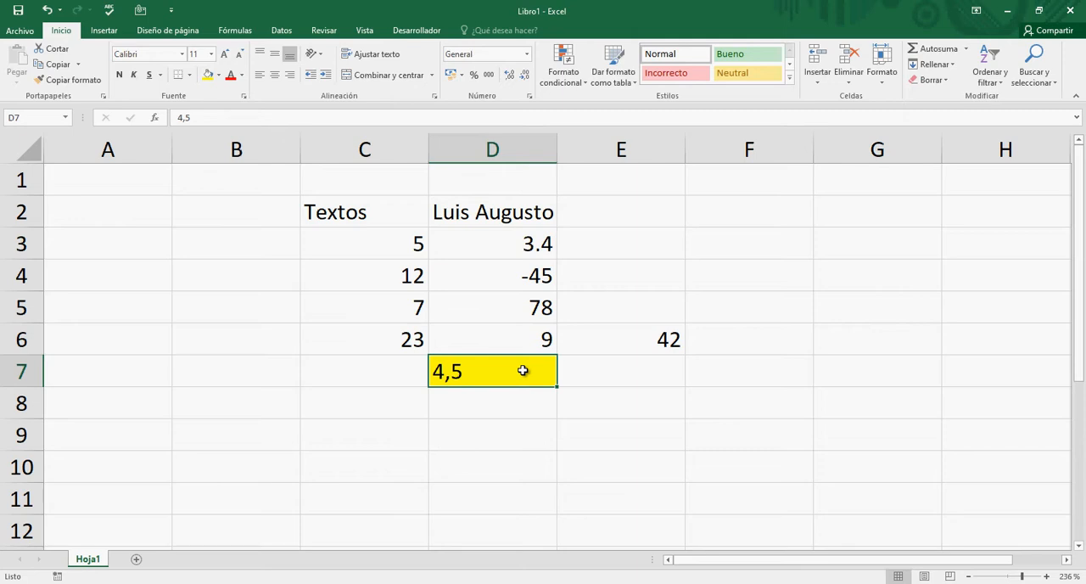
{"action": "key", "text": "Up"}
{"action": "key", "text": "Up"}
{"action": "key", "text": "Up"}
{"action": "key", "text": "Up"}
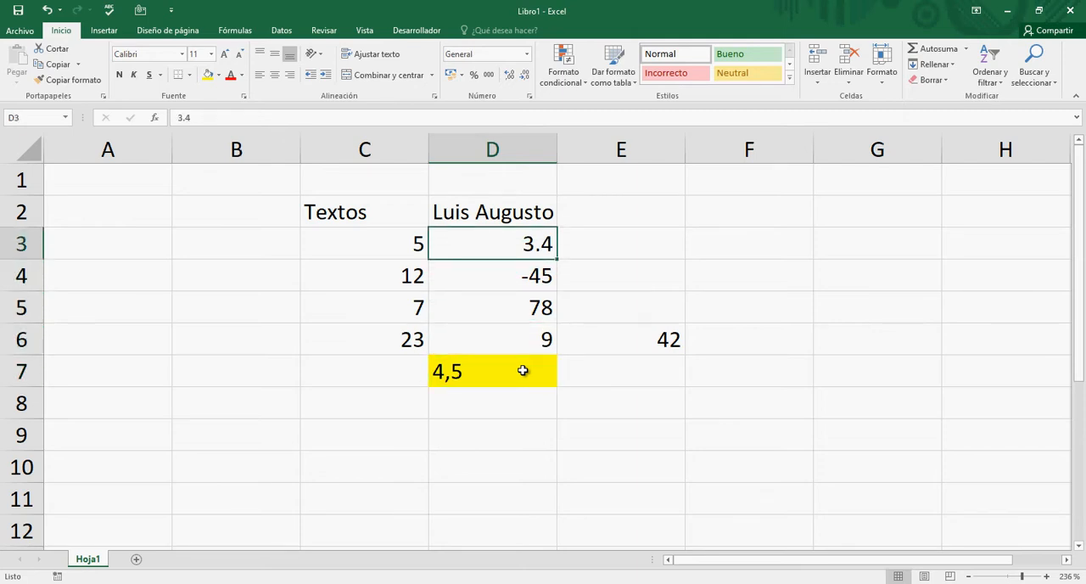
{"action": "left_click", "coordinate": [219, 75]}
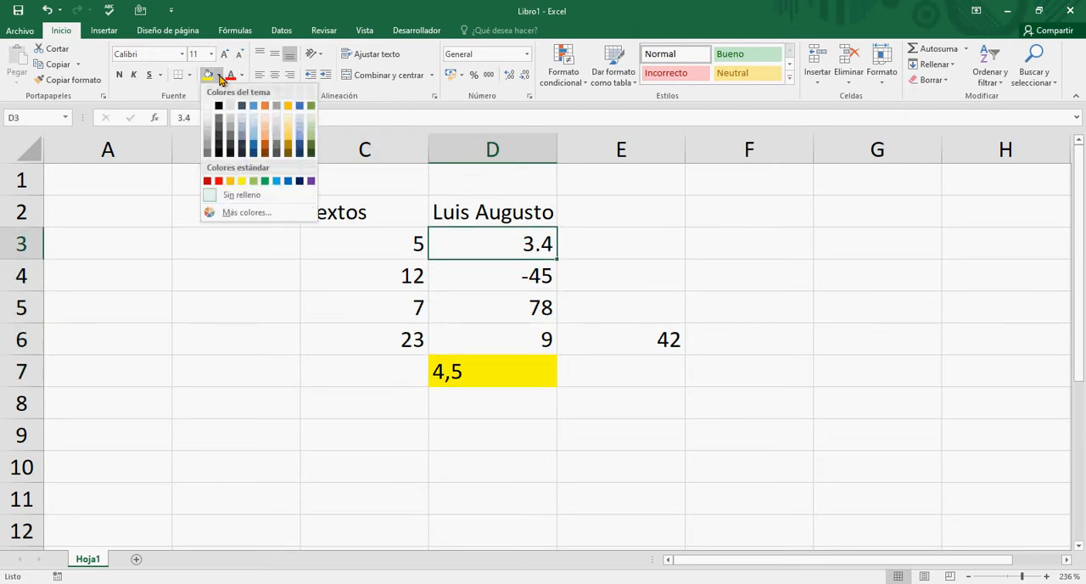
{"action": "left_click", "coordinate": [310, 121]}
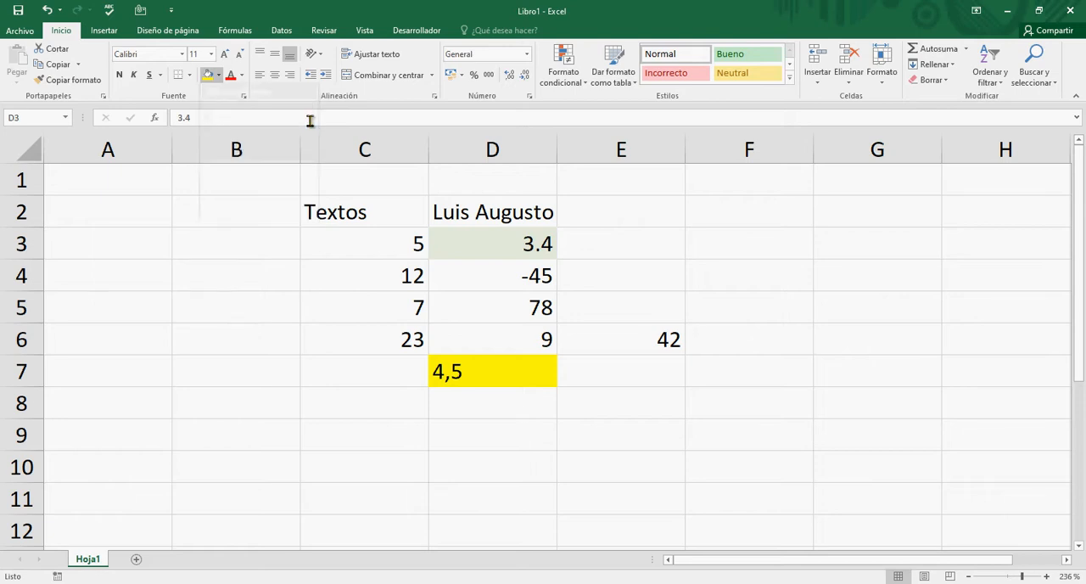
- Compare the comma entry in D7 with the text cells in row 2 and the numbers in columns C and D
{"action": "left_click", "coordinate": [515, 370]}
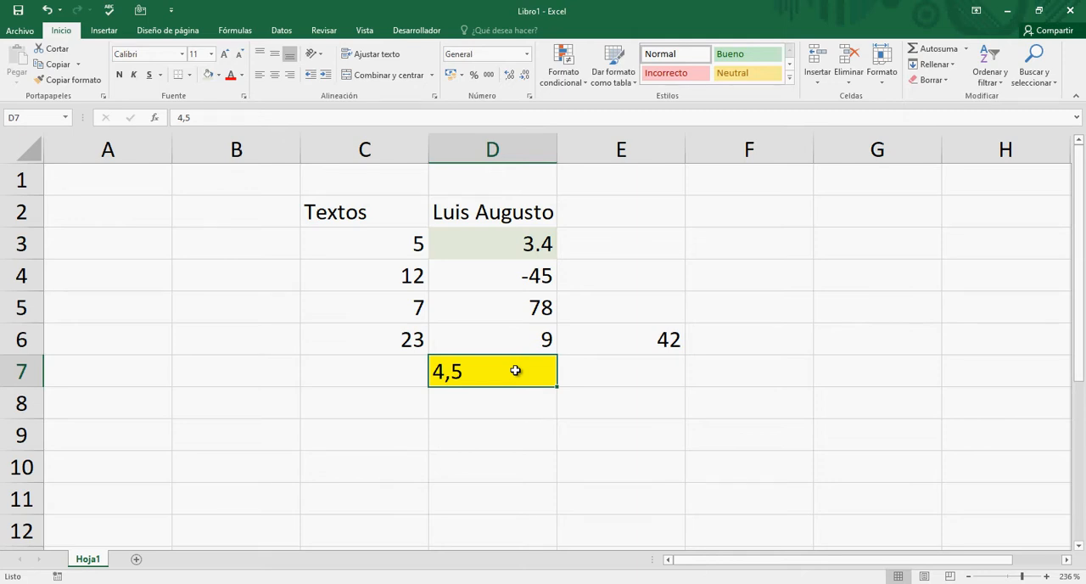
{"action": "key", "text": "Up"}
{"action": "key", "text": "Up"}
{"action": "key", "text": "Up"}
{"action": "key", "text": "Up"}
{"action": "key", "text": "Left"}
{"action": "key", "text": "Up"}
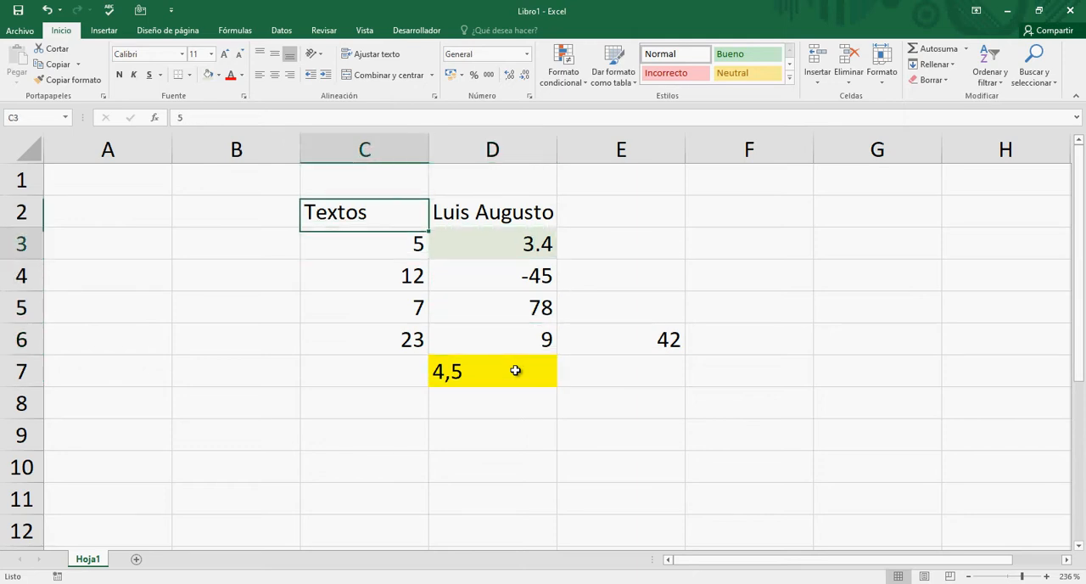
{"action": "key", "text": "Right"}
{"action": "key", "text": "Up"}
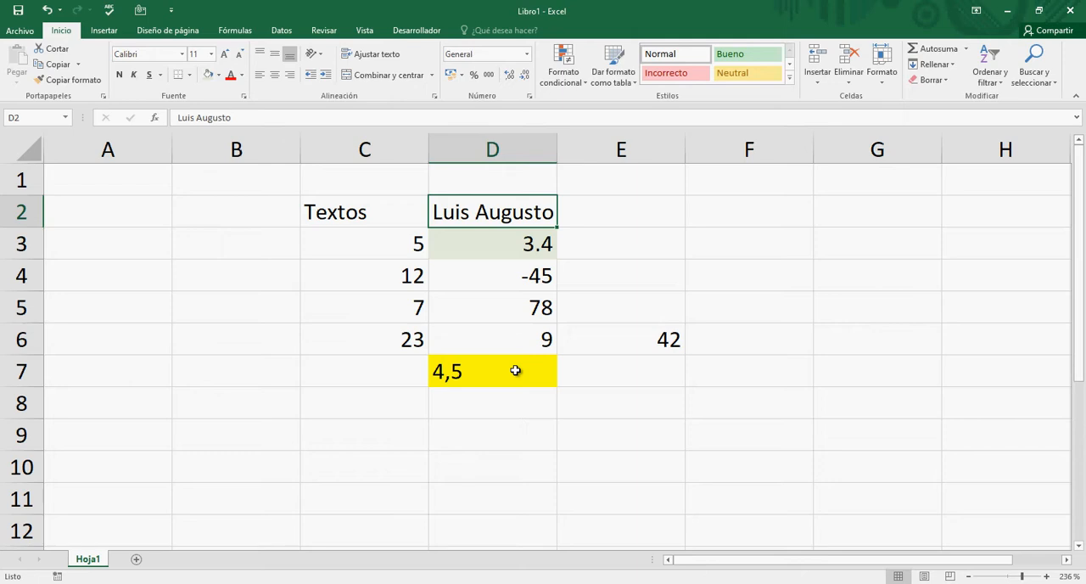
{"action": "key", "text": "Down"}
{"action": "key", "text": "Down"}
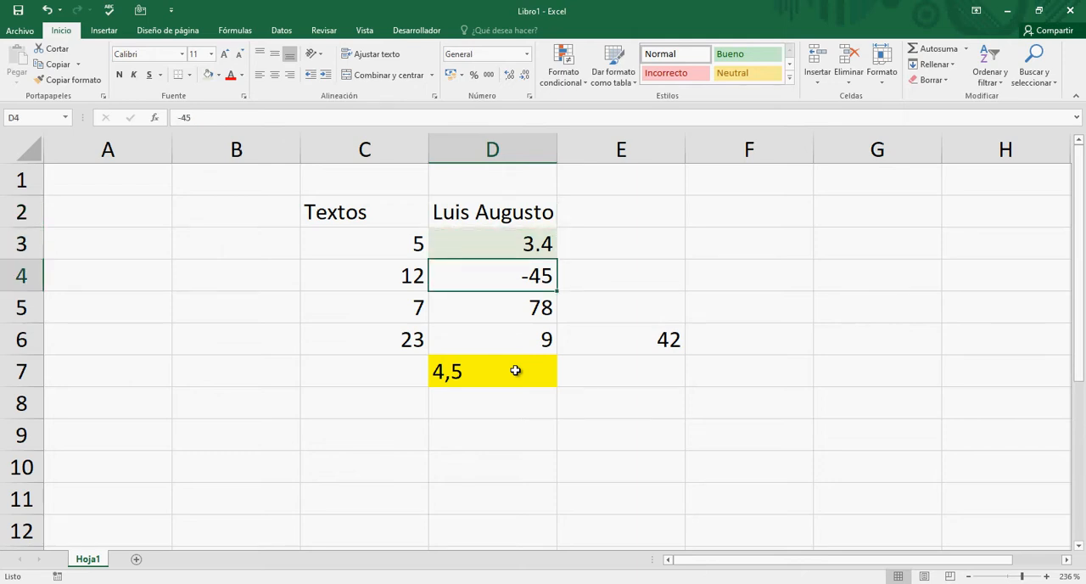
{"action": "key", "text": "Left"}
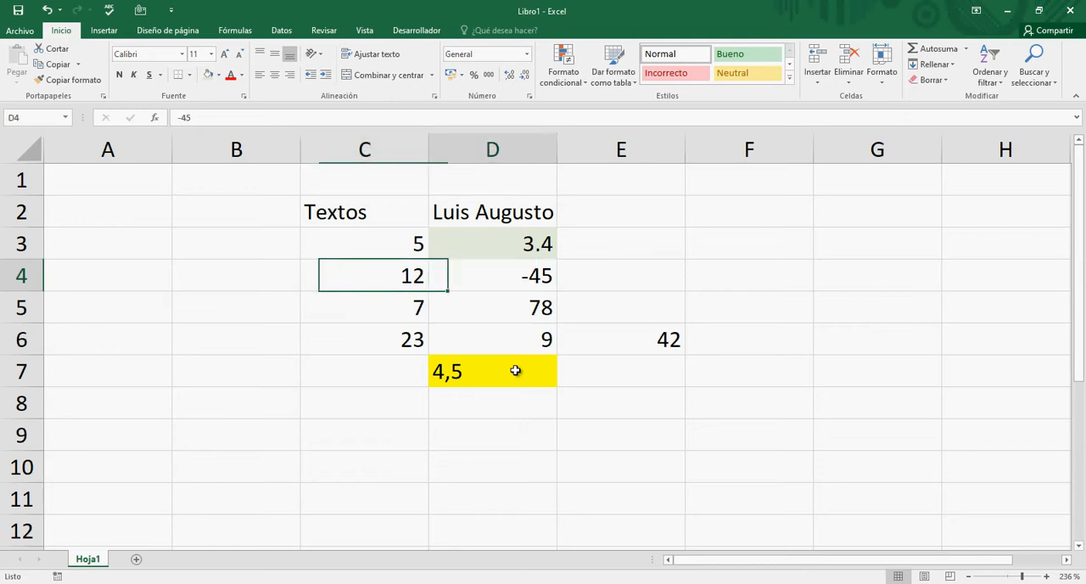
- Enter the date 12/10/1987 in cell F2 and reselect that cell
{"action": "key", "text": "Right"}
{"action": "key", "text": "Right"}
{"action": "key", "text": "Right"}
{"action": "key", "text": "Up"}
{"action": "key", "text": "Up"}
{"action": "key", "text": "Left"}
{"action": "key", "text": "Right"}
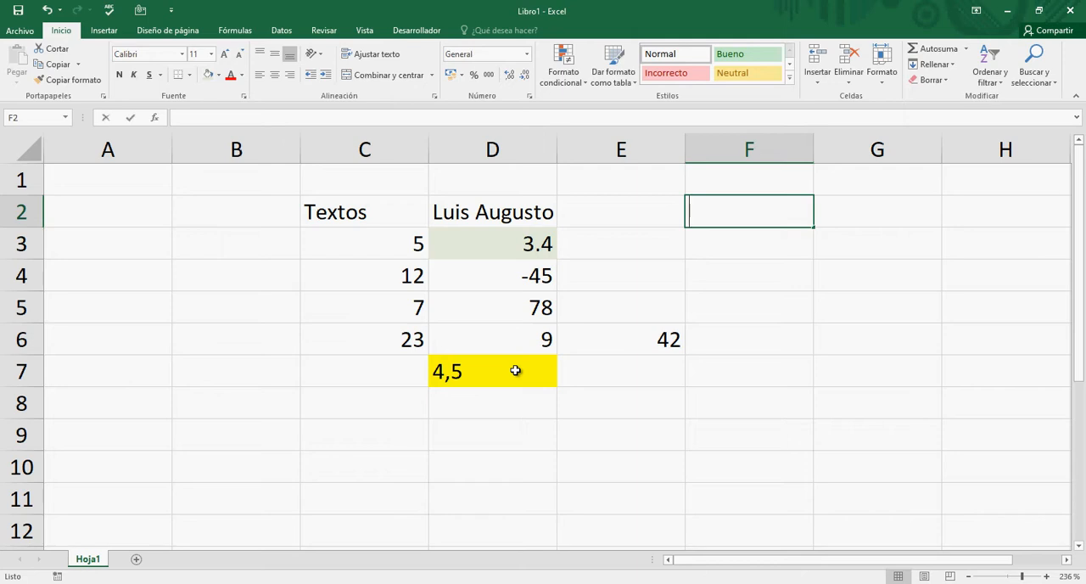
{"action": "type", "text": "12/"}
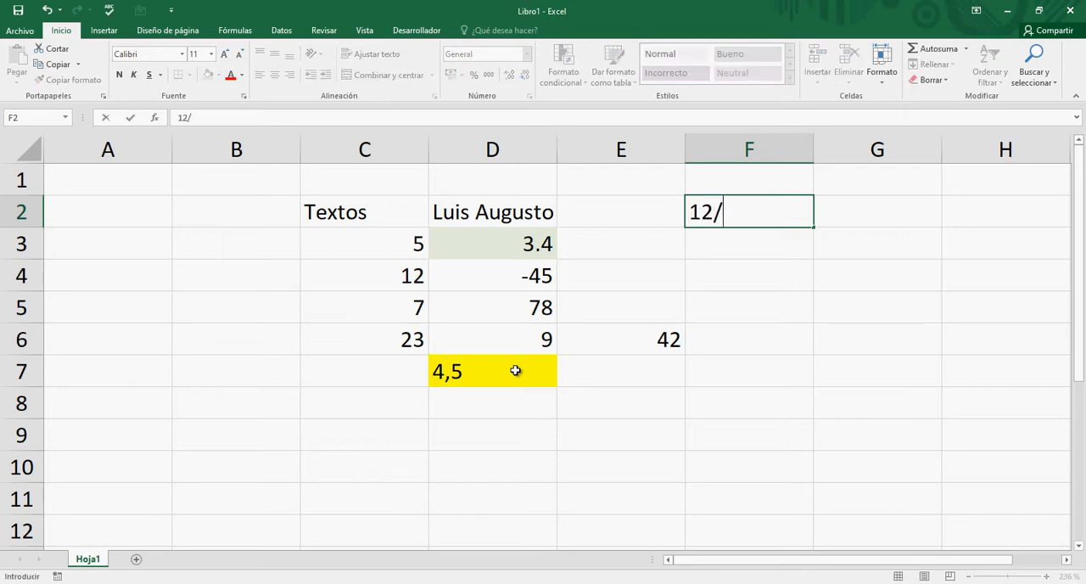
{"action": "type", "text": "10/19"}
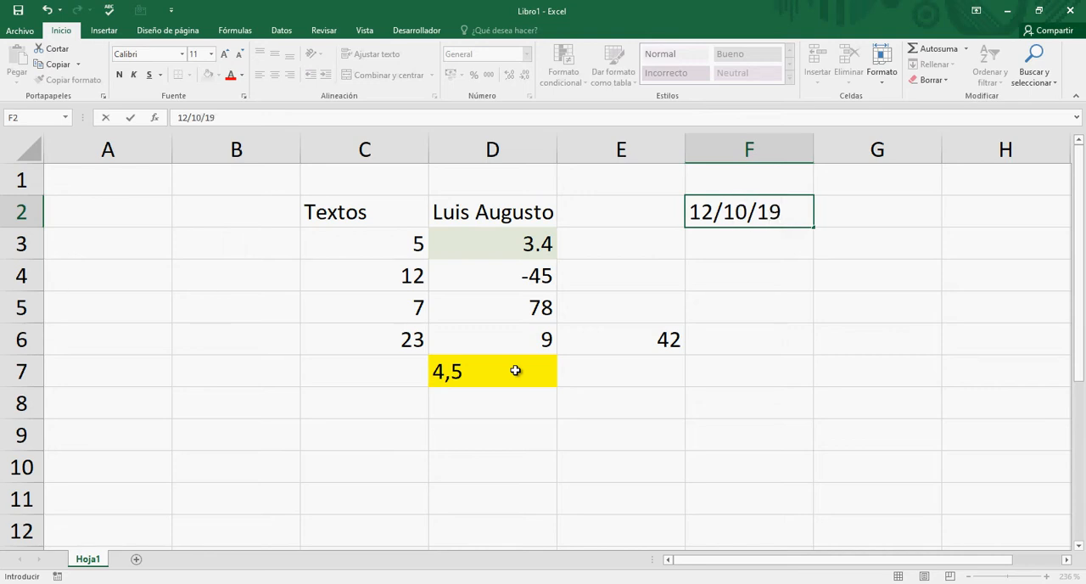
{"action": "type", "text": "87"}
{"action": "key", "text": "Return"}
{"action": "key", "text": "Up"}
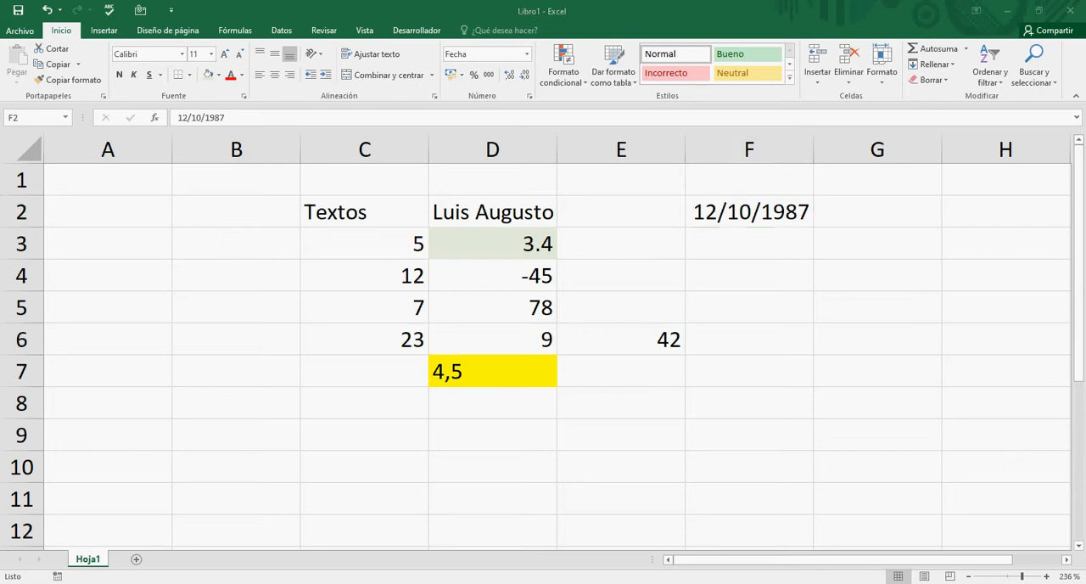
{"action": "left_click", "coordinate": [761, 310]}
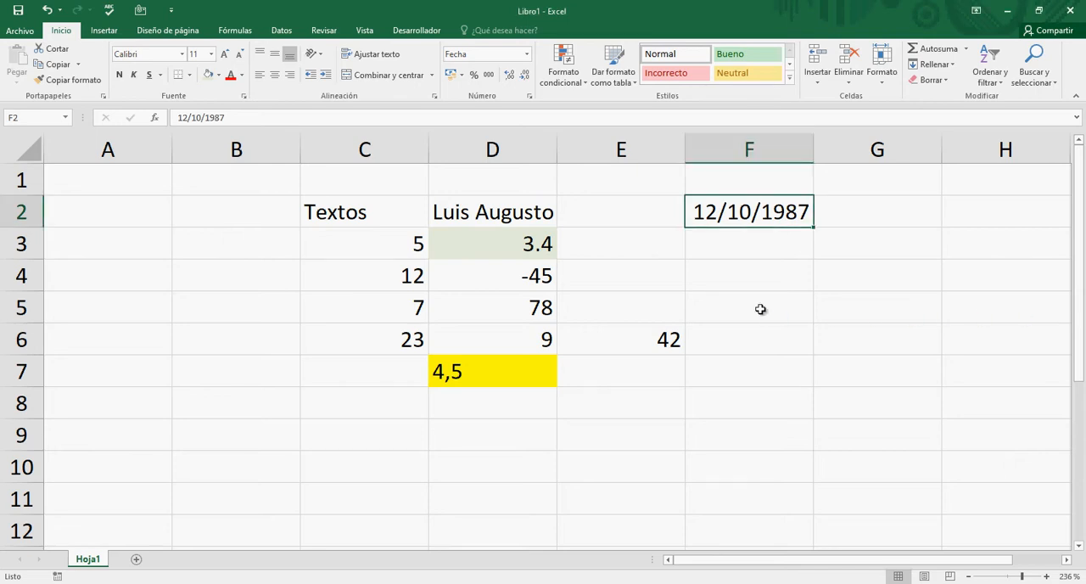
- Apply the Texto number format to the word in cell C2
{"action": "key", "text": "Left"}
{"action": "key", "text": "Left"}
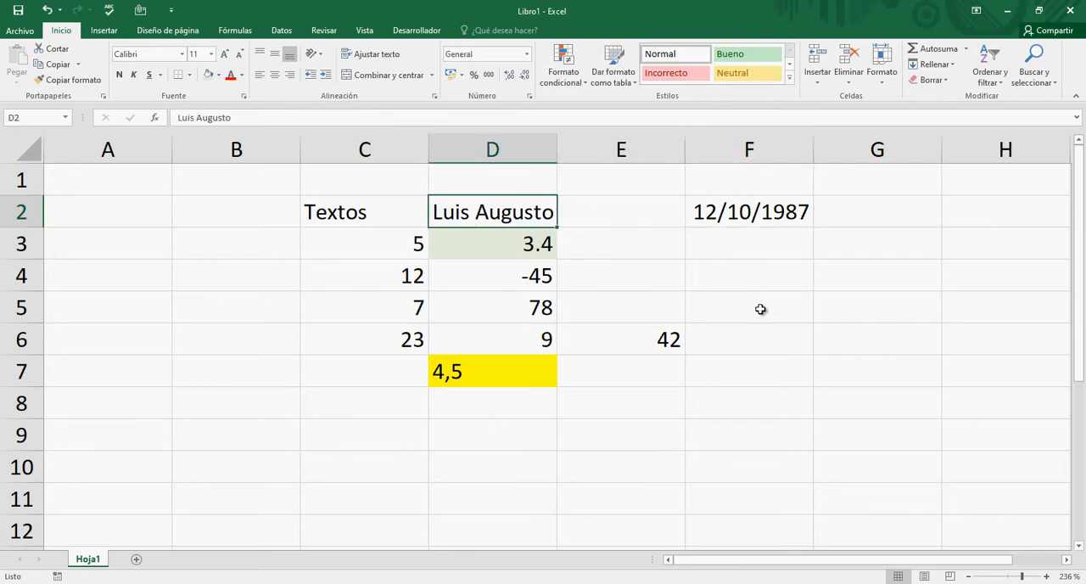
{"action": "key", "text": "Left"}
{"action": "key", "text": "Left"}
{"action": "key", "text": "Left"}
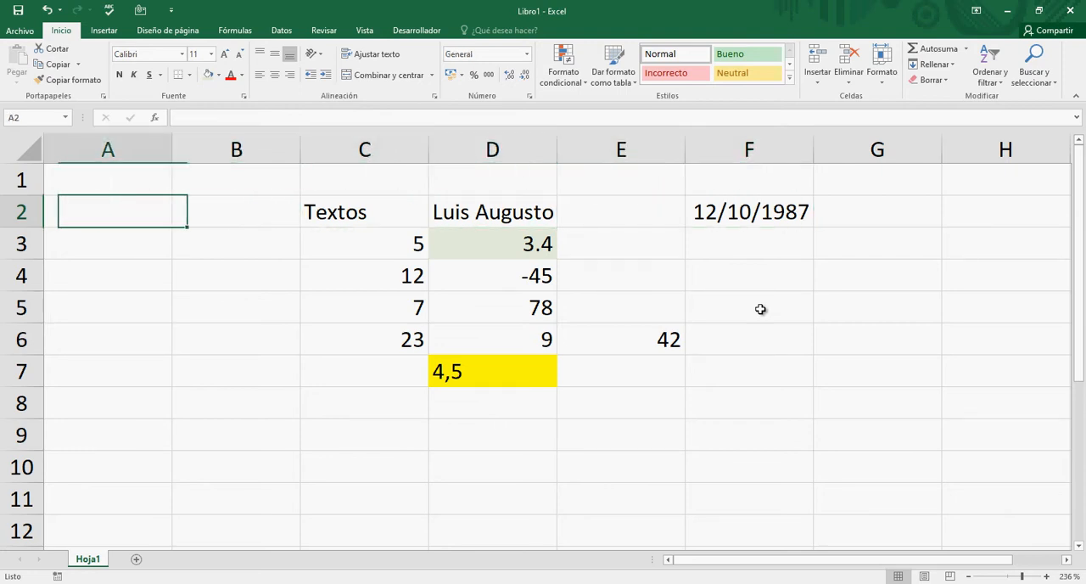
{"action": "key", "text": "Right"}
{"action": "key", "text": "Right"}
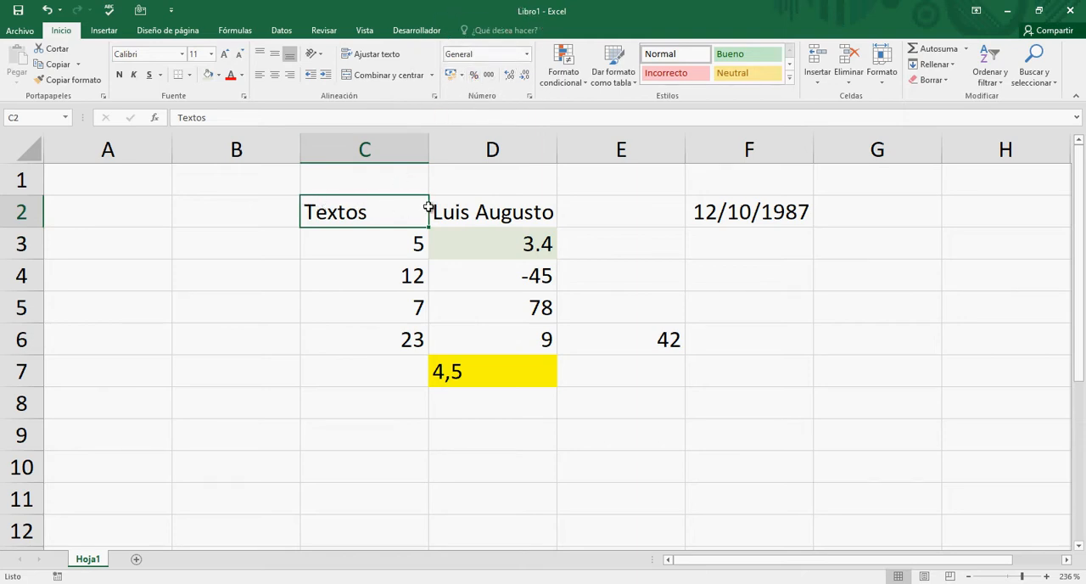
{"action": "left_click", "coordinate": [527, 54]}
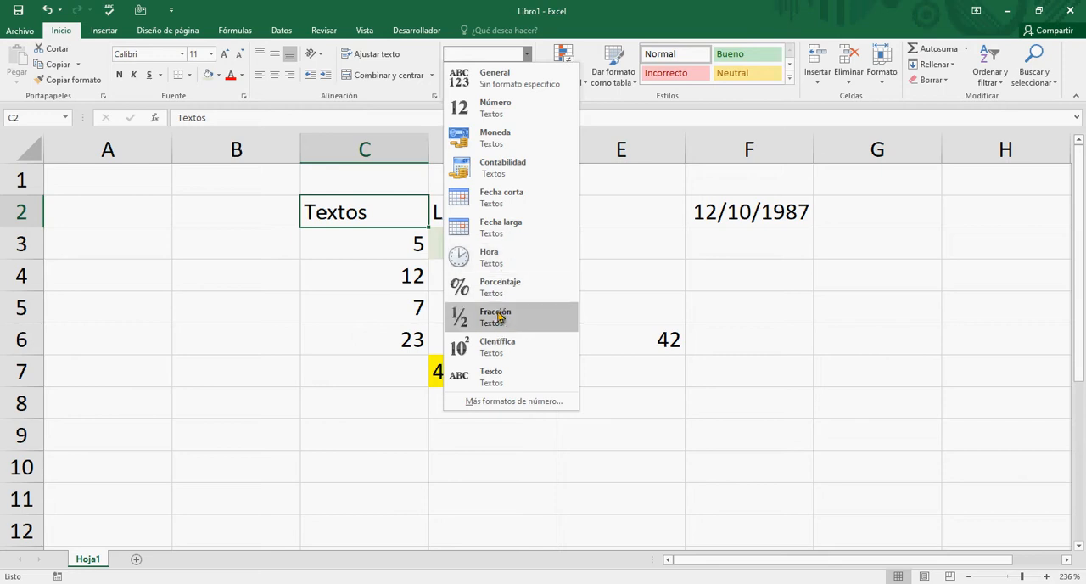
{"action": "left_click", "coordinate": [497, 373]}
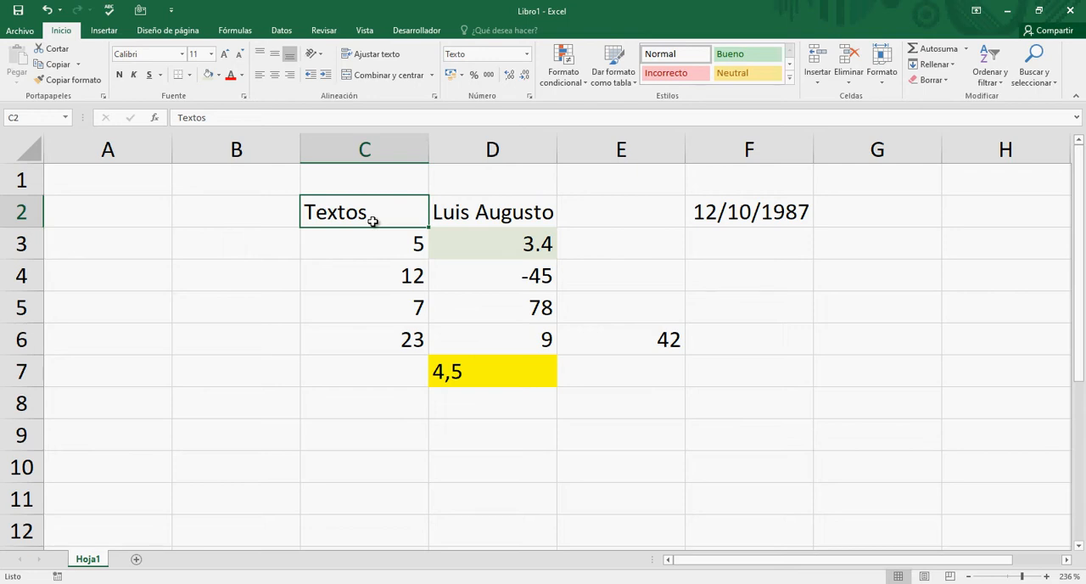
- Enter the date 18/02/2012 in cell F5
{"action": "key", "text": "Right"}
{"action": "key", "text": "Right"}
{"action": "key", "text": "Right"}
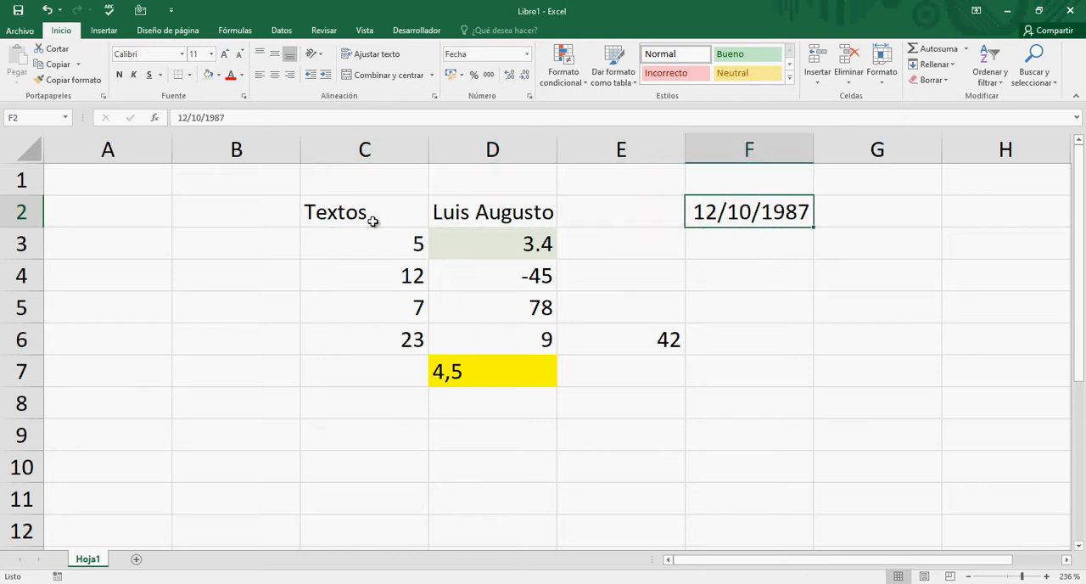
{"action": "key", "text": "Down"}
{"action": "key", "text": "Down"}
{"action": "key", "text": "Down"}
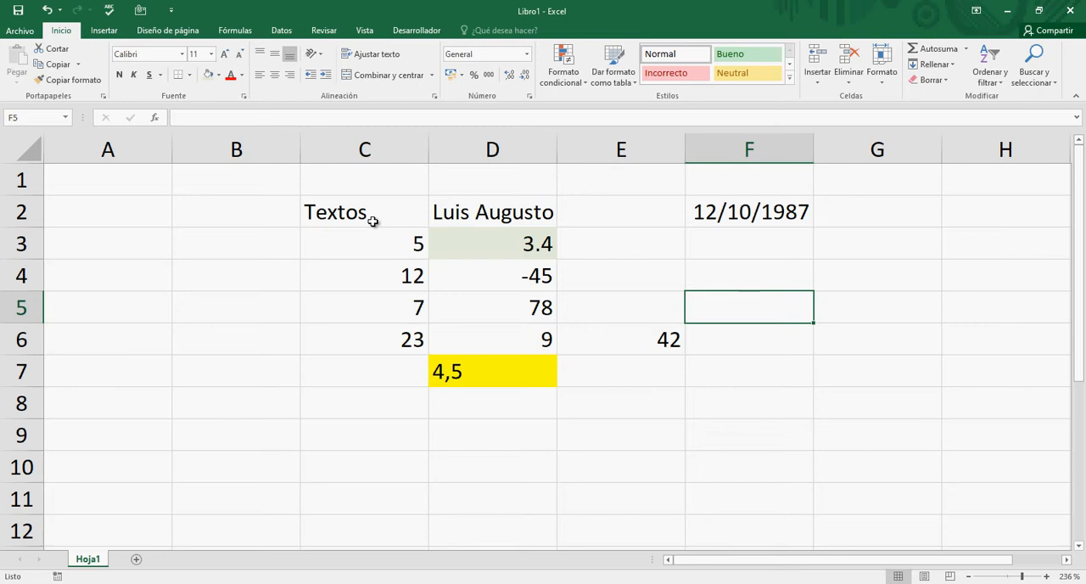
{"action": "type", "text": "1"}
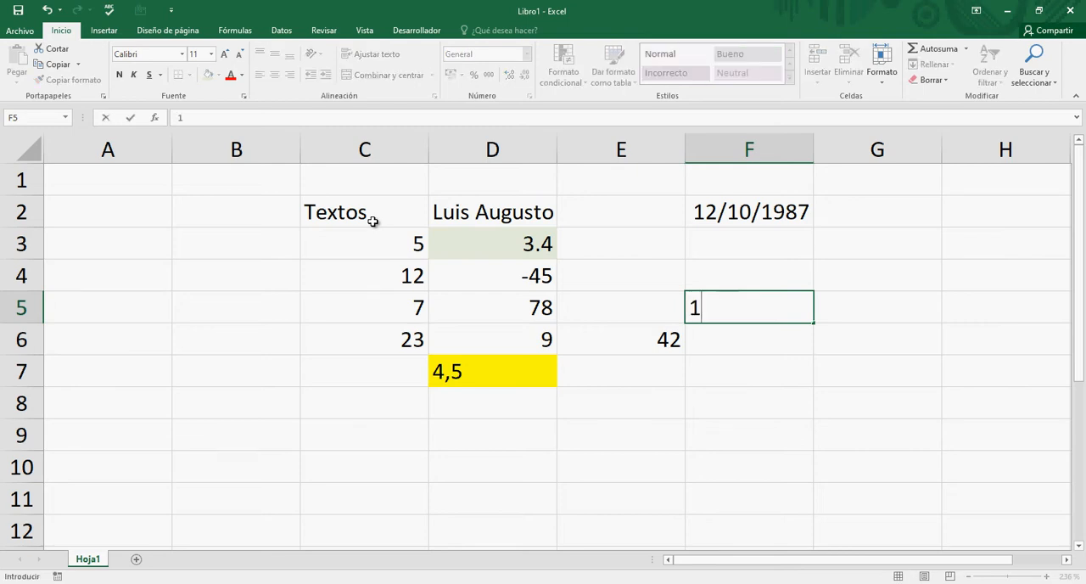
{"action": "type", "text": "8/02/"}
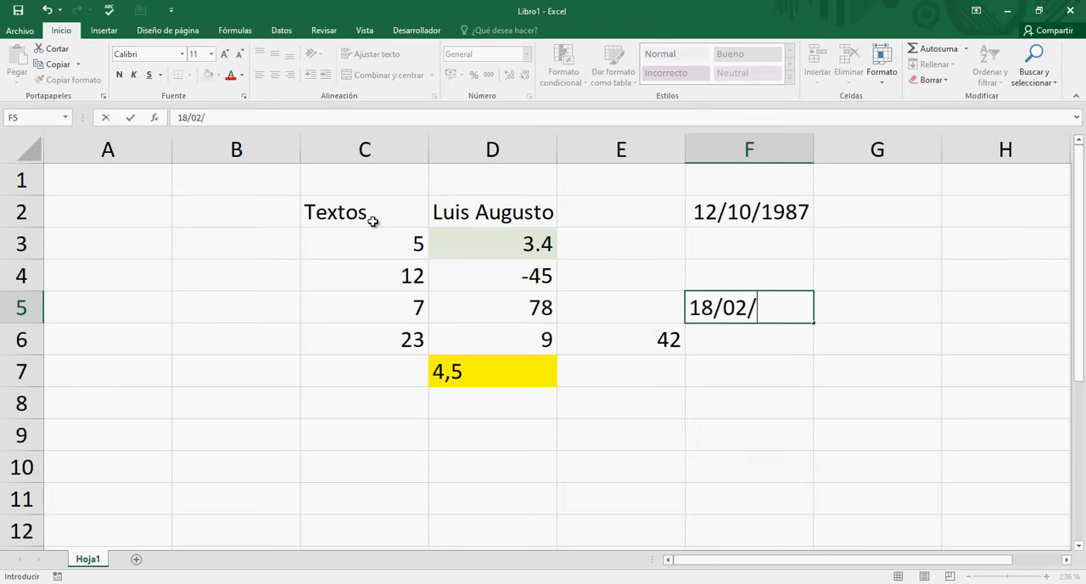
{"action": "type", "text": "2012"}
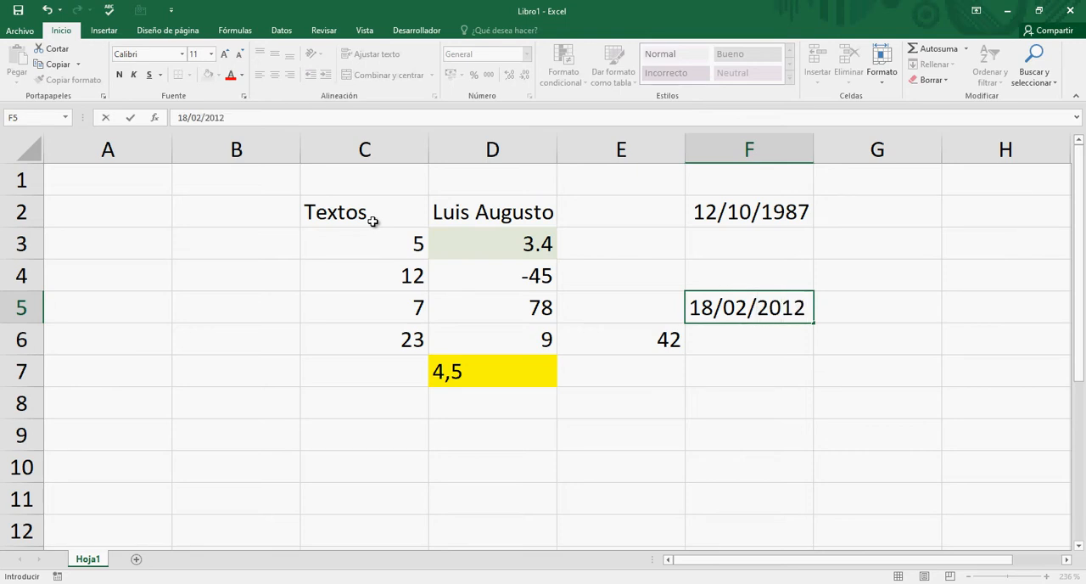
{"action": "key", "text": "Return"}
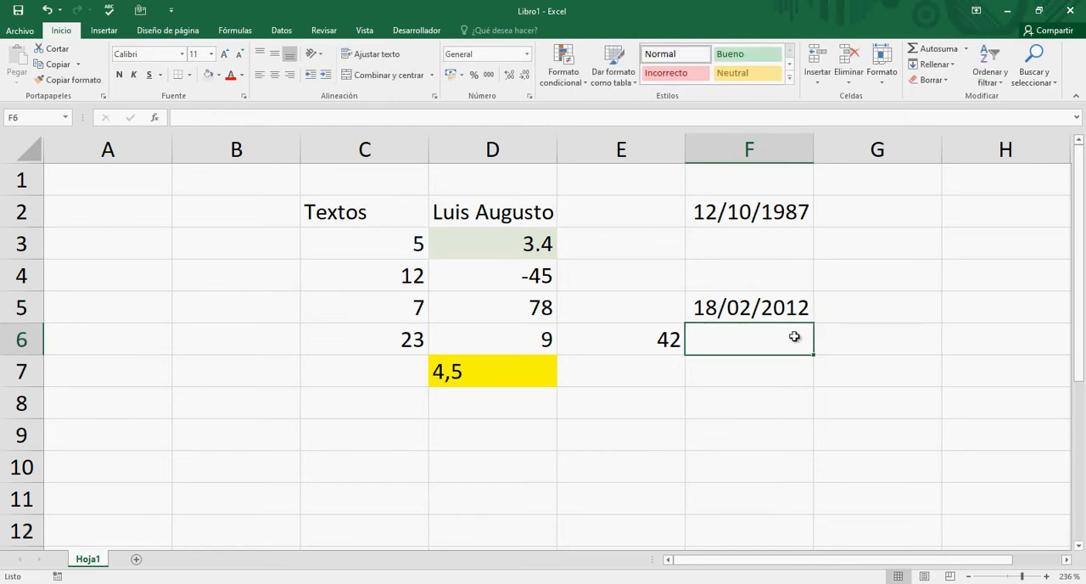
- Format the date in F5 as Fecha larga and auto-fit column F to the width of its contents
{"action": "left_click", "coordinate": [793, 311]}
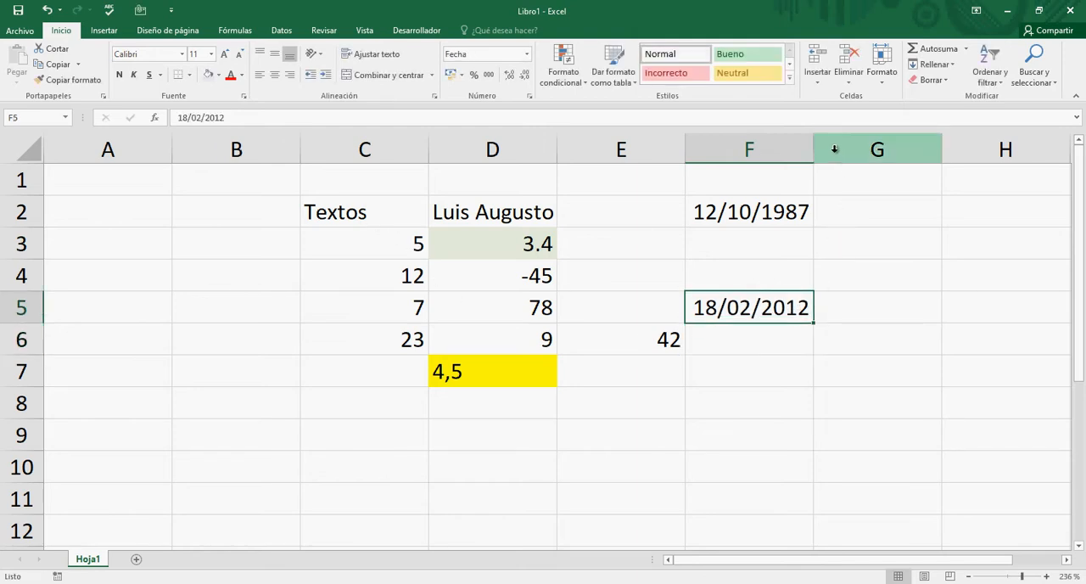
{"action": "left_click_drag", "start_coordinate": [814, 150], "coordinate": [863, 151]}
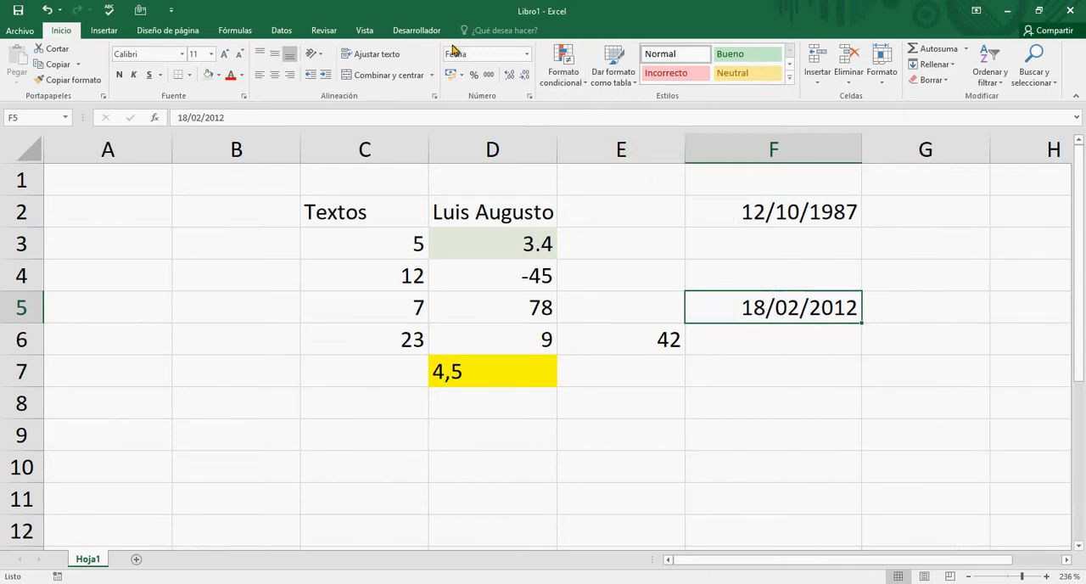
{"action": "left_click", "coordinate": [527, 57]}
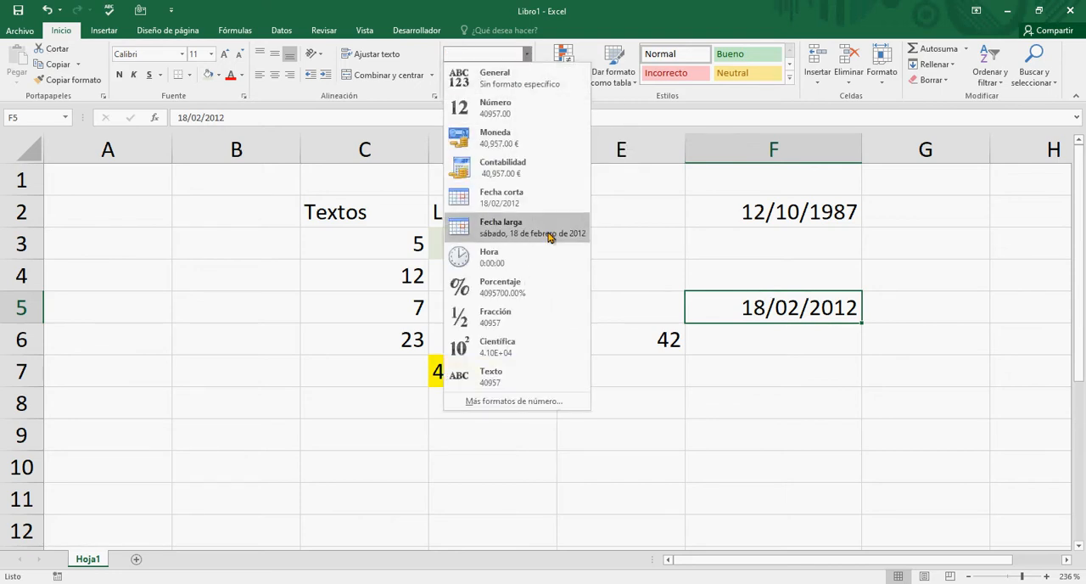
{"action": "left_click", "coordinate": [499, 230]}
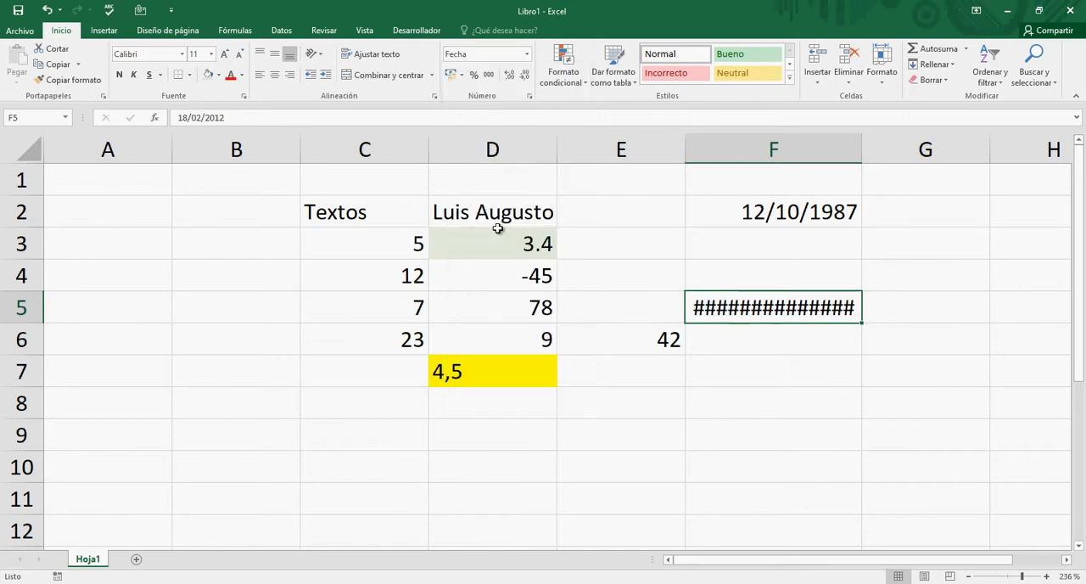
{"action": "left_click", "coordinate": [861, 149]}
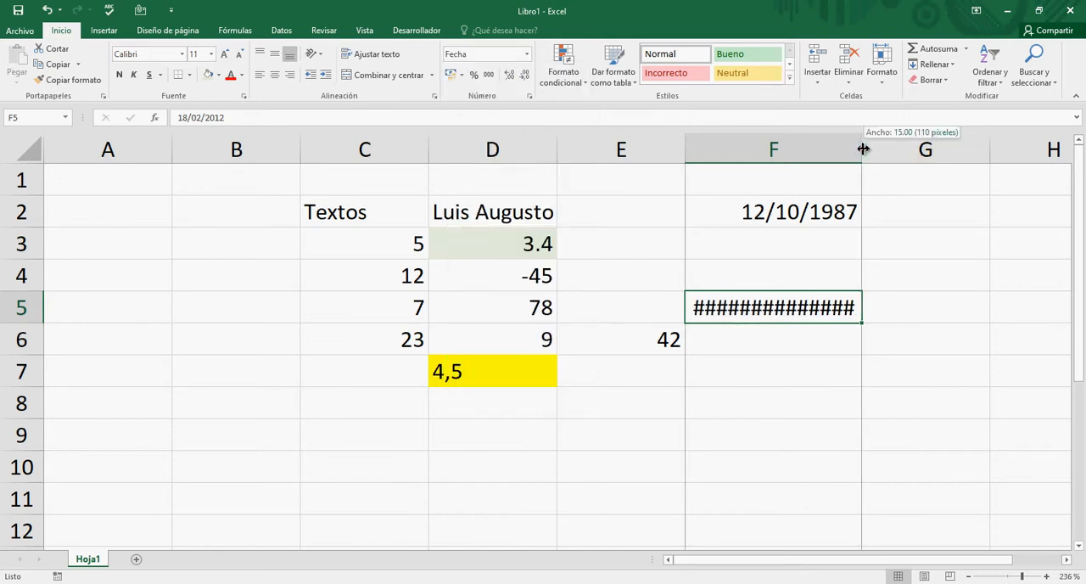
{"action": "double_click", "coordinate": [858, 148]}
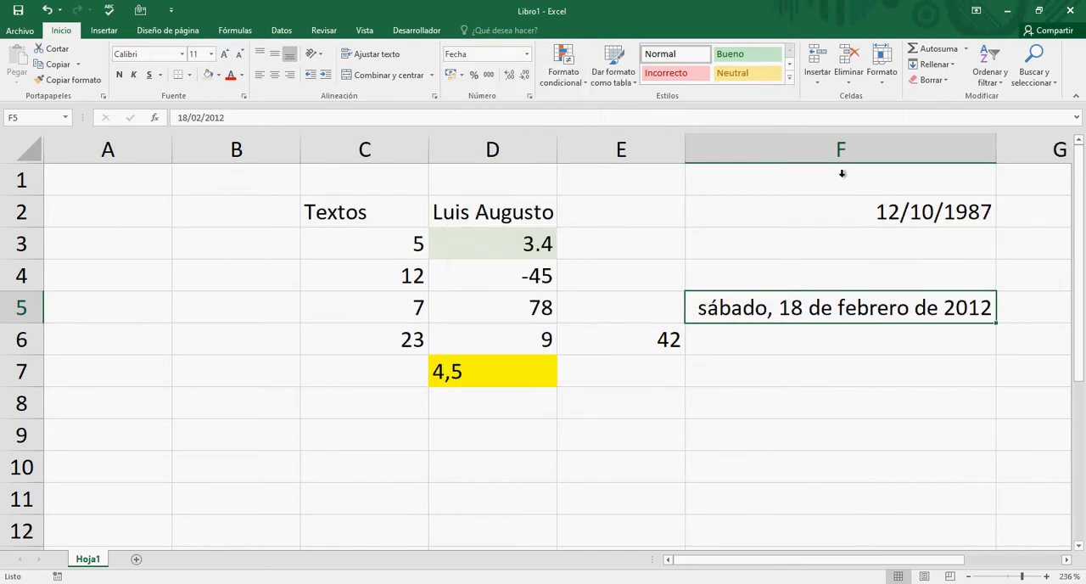
- Fill the two date cells, F5 and F2, with the same light green as cell D3
{"action": "left_click", "coordinate": [774, 348]}
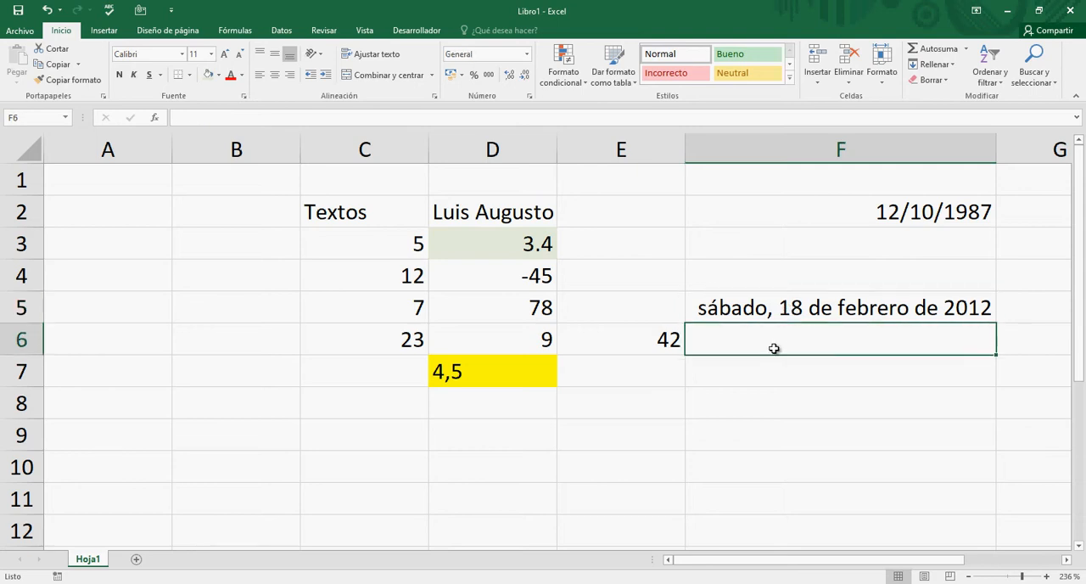
{"action": "left_click", "coordinate": [775, 311]}
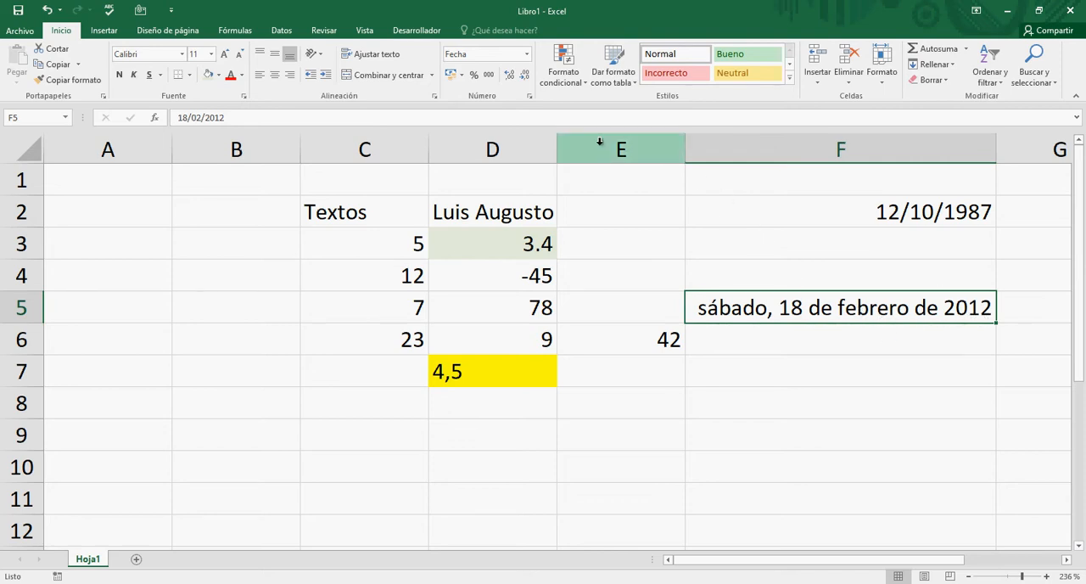
{"action": "left_click", "coordinate": [209, 75]}
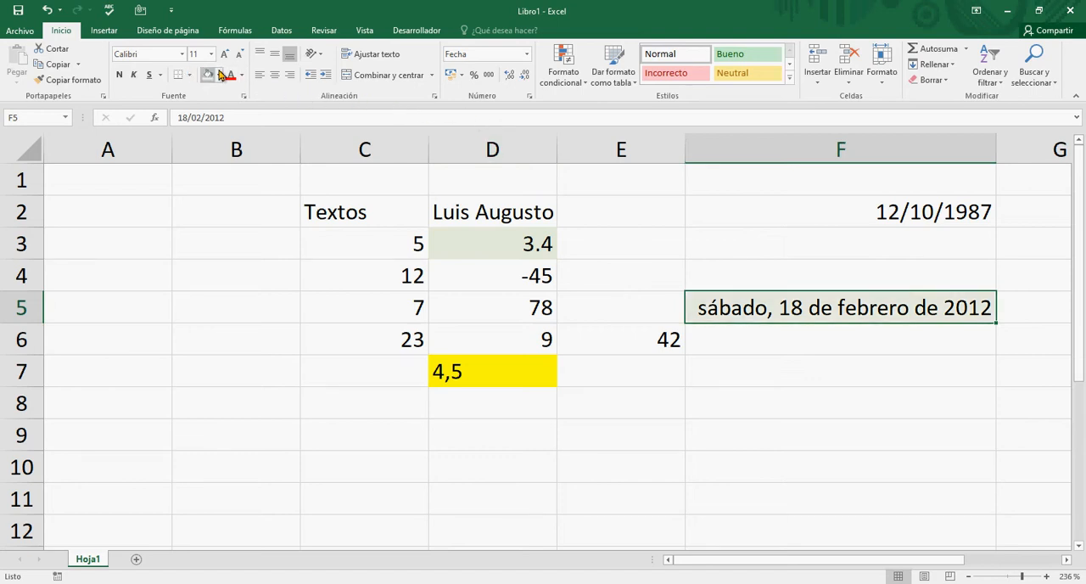
{"action": "left_click", "coordinate": [823, 222]}
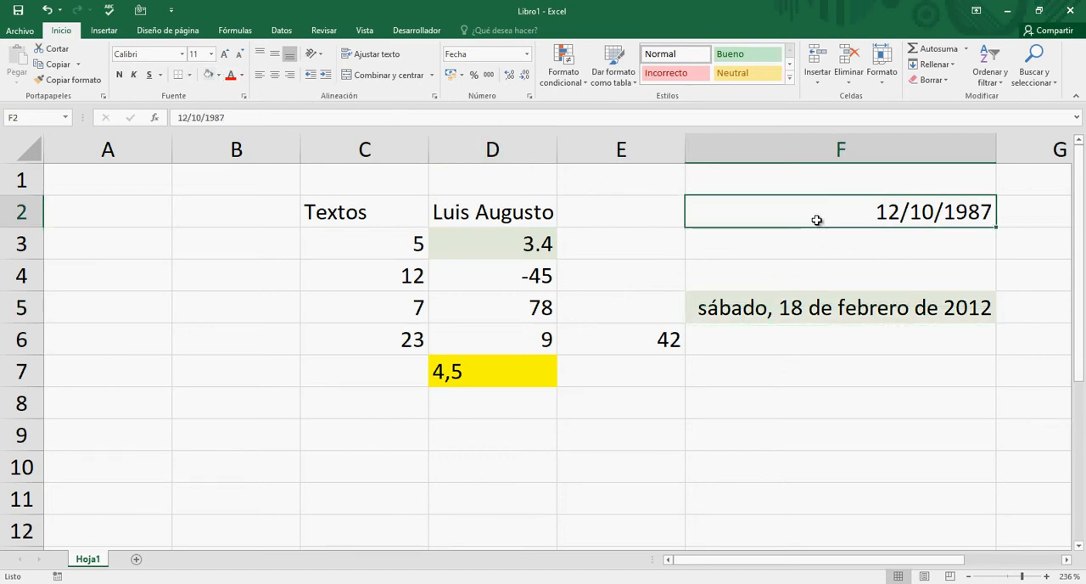
{"action": "left_click", "coordinate": [209, 75]}
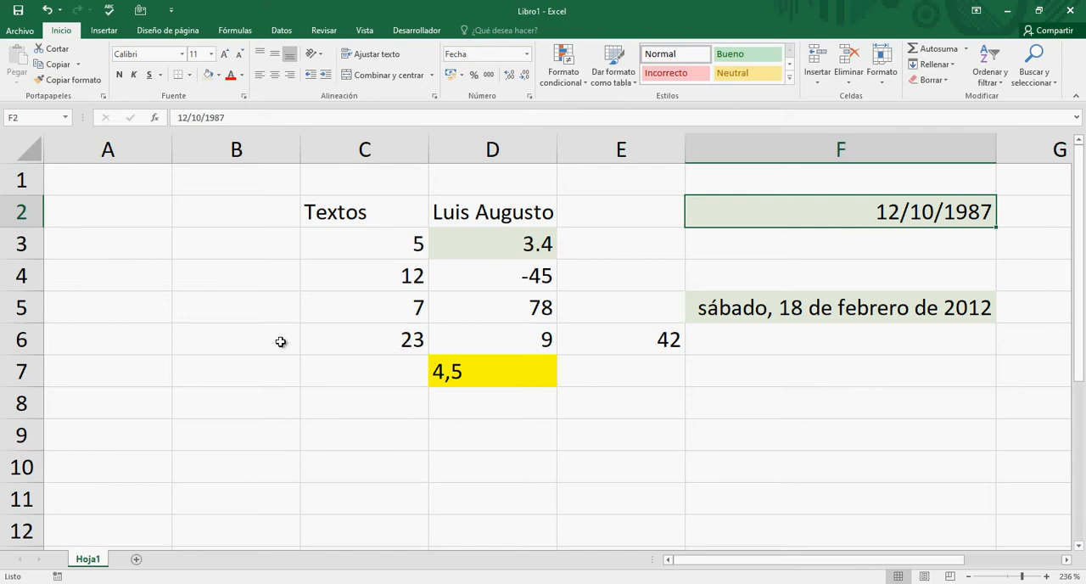
- Fill the range A1:A7 with light green and reselect it once to review its extent
{"action": "left_click", "coordinate": [121, 182]}
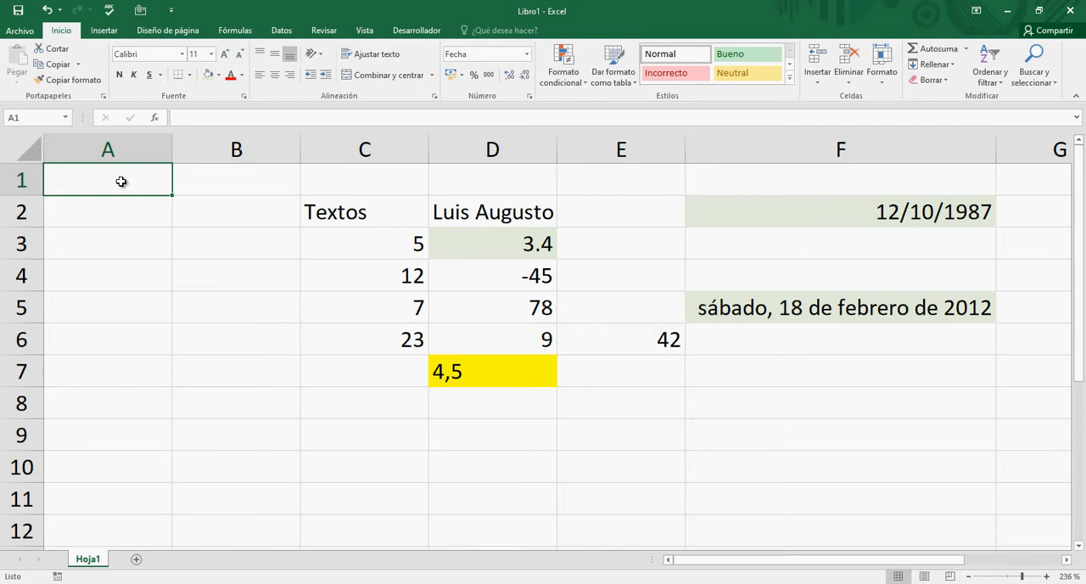
{"action": "left_click_drag", "start_coordinate": [122, 181], "coordinate": [121, 358]}
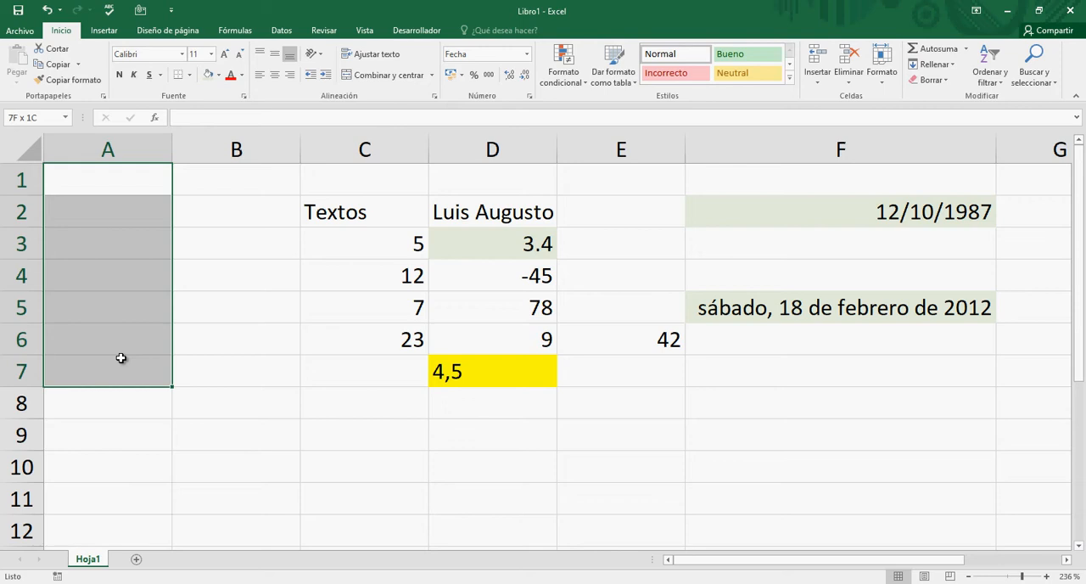
{"action": "left_click_drag", "start_coordinate": [121, 358], "coordinate": [120, 357]}
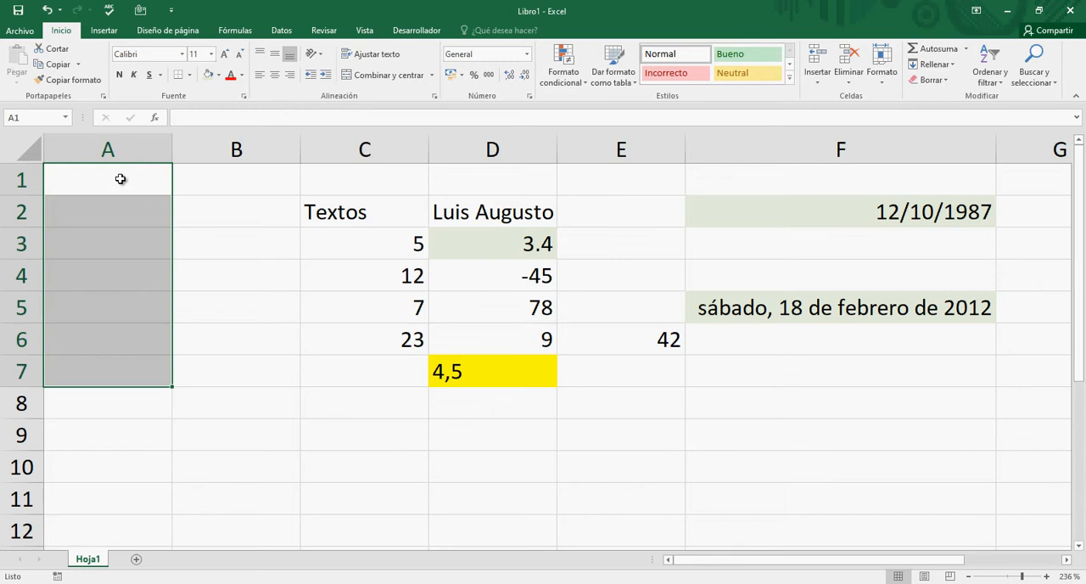
{"action": "left_click", "coordinate": [207, 78]}
{"action": "left_click", "coordinate": [202, 382]}
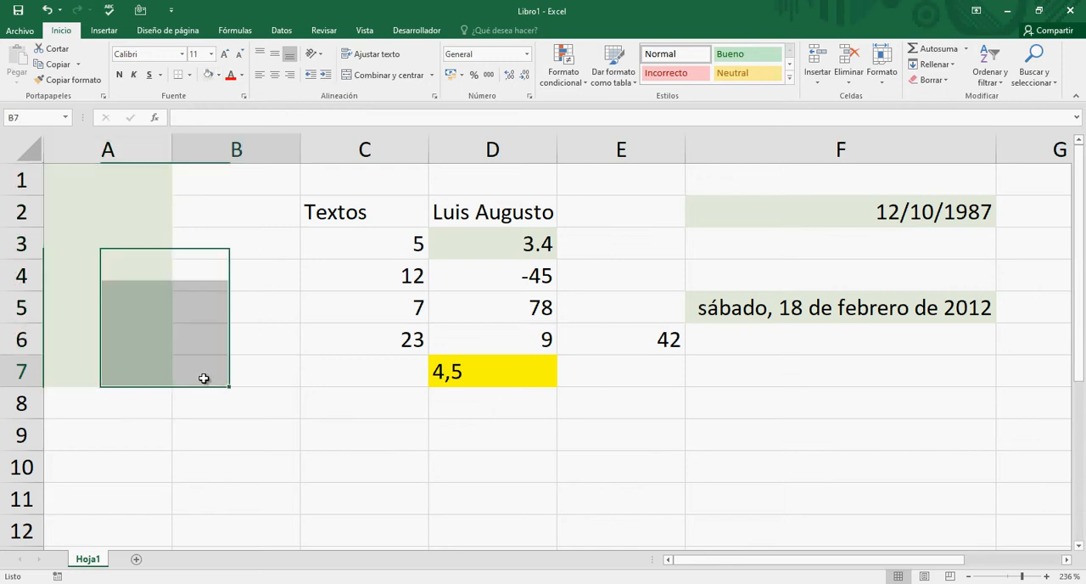
{"action": "left_click", "coordinate": [108, 149]}
{"action": "left_click", "coordinate": [91, 183]}
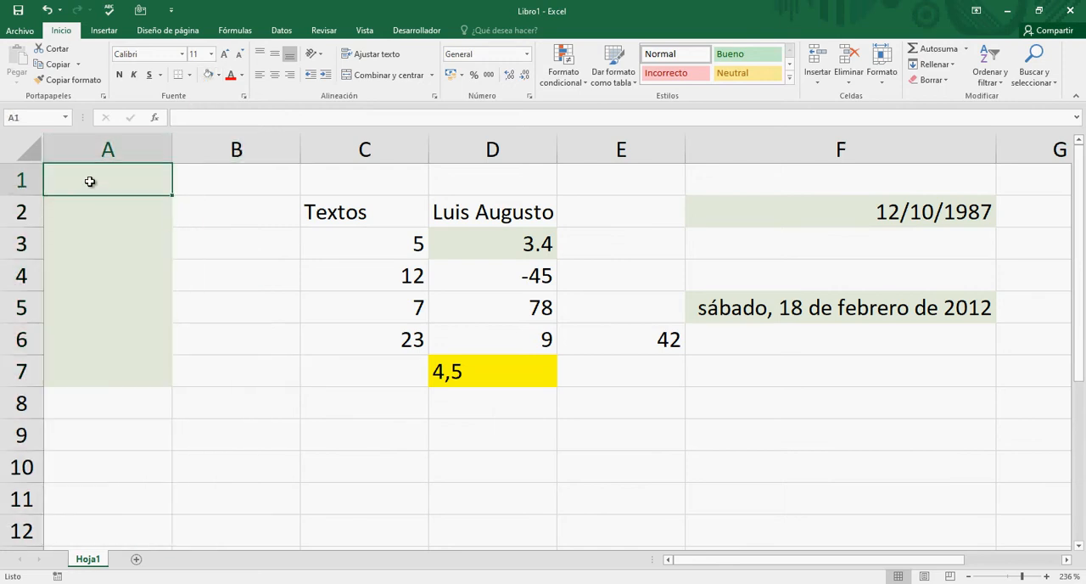
{"action": "left_click", "coordinate": [113, 374], "text": "shift"}
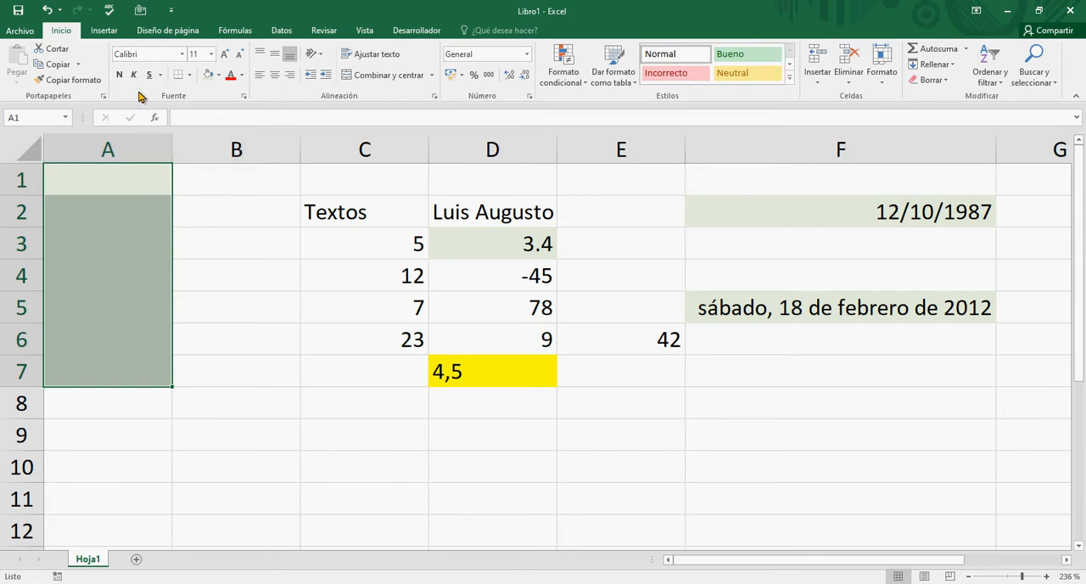
{"action": "left_click", "coordinate": [224, 383]}
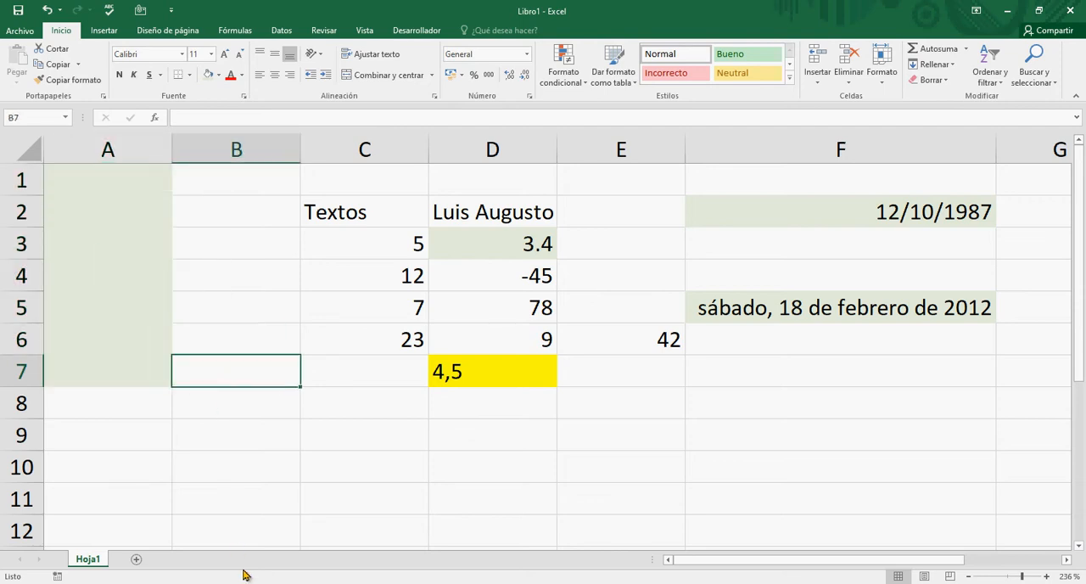
- Fill the range B9:C16 with the standard red colour
{"action": "scroll", "coordinate": [294, 501], "scroll_direction": "down", "scroll_amount": 2}
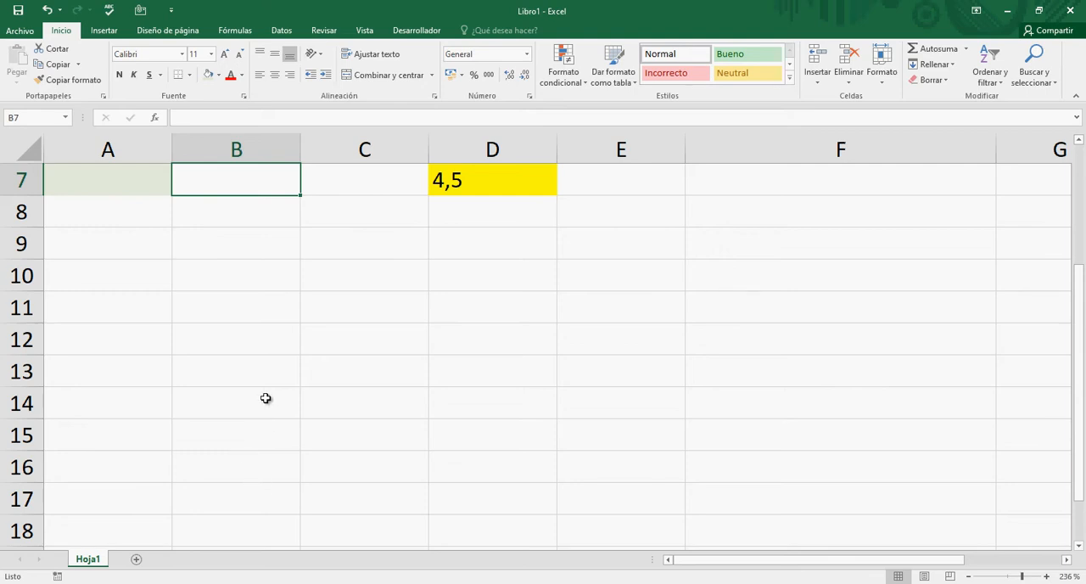
{"action": "left_click", "coordinate": [245, 246]}
{"action": "left_click_drag", "start_coordinate": [251, 254], "coordinate": [311, 484]}
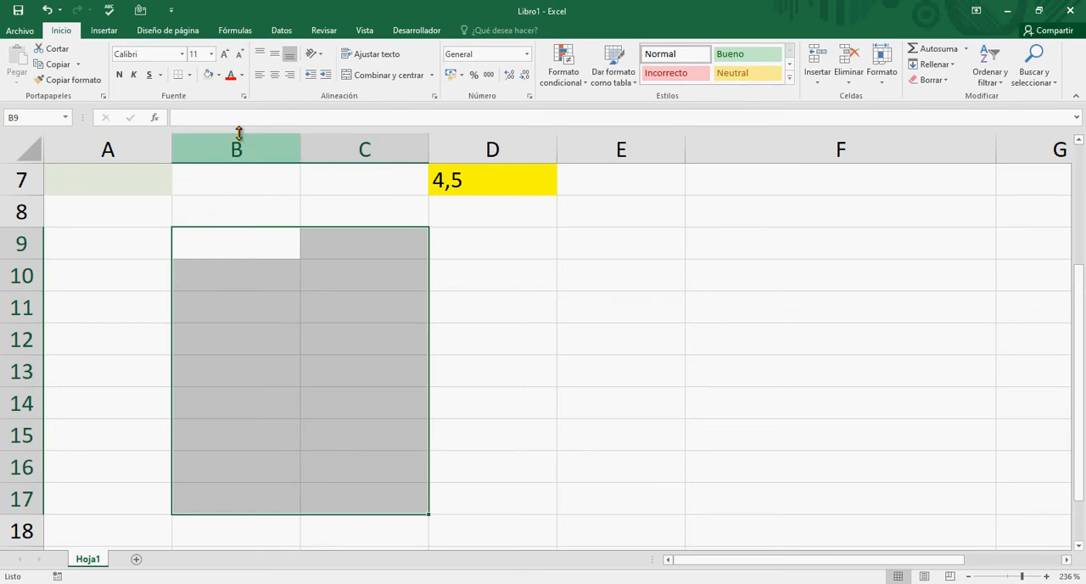
{"action": "left_click", "coordinate": [229, 245]}
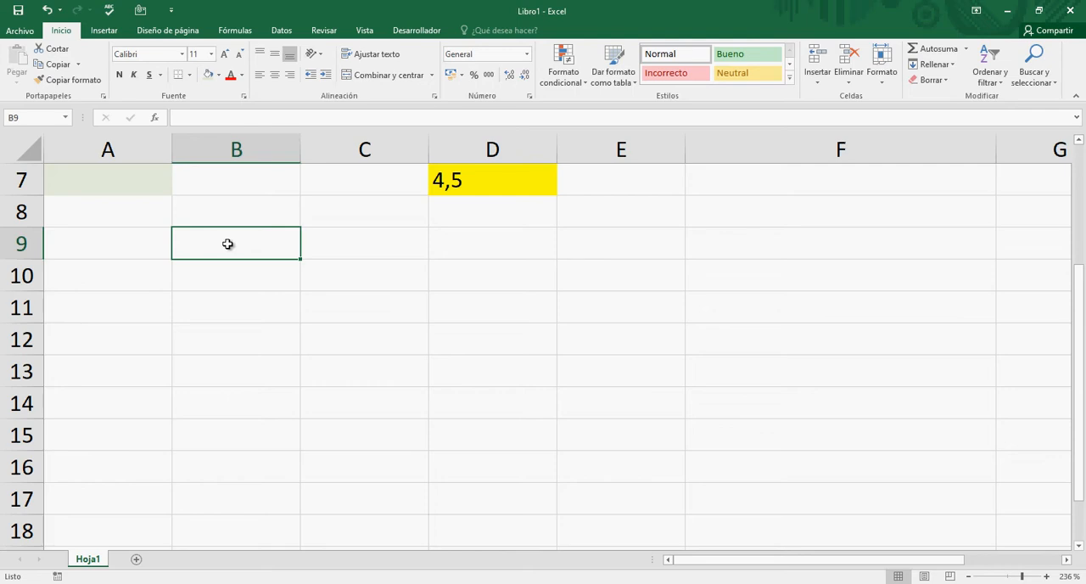
{"action": "left_click_drag", "start_coordinate": [227, 244], "coordinate": [319, 459]}
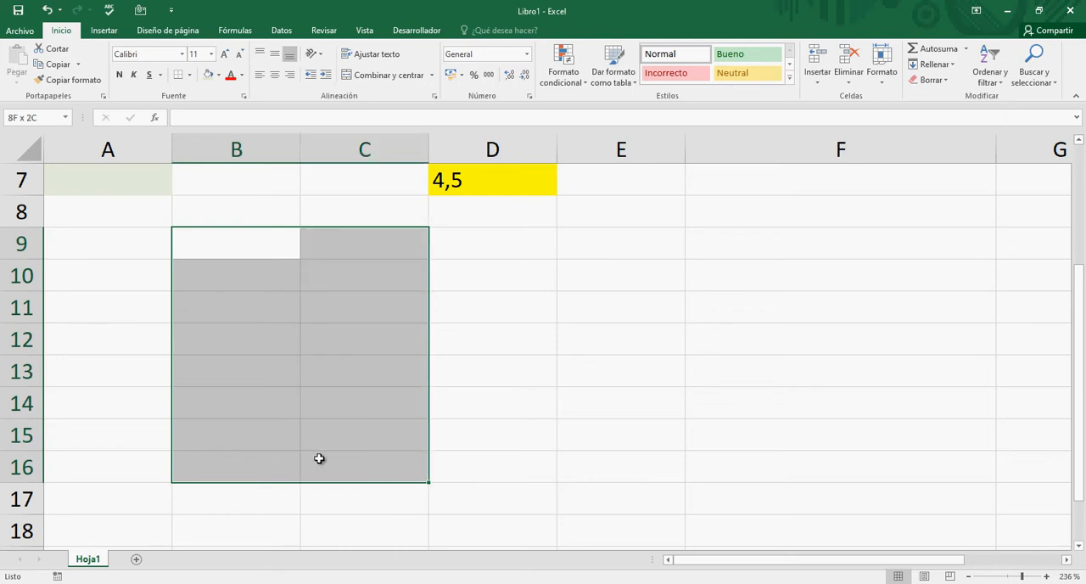
{"action": "left_click_drag", "start_coordinate": [319, 458], "coordinate": [319, 458]}
{"action": "left_click", "coordinate": [218, 76]}
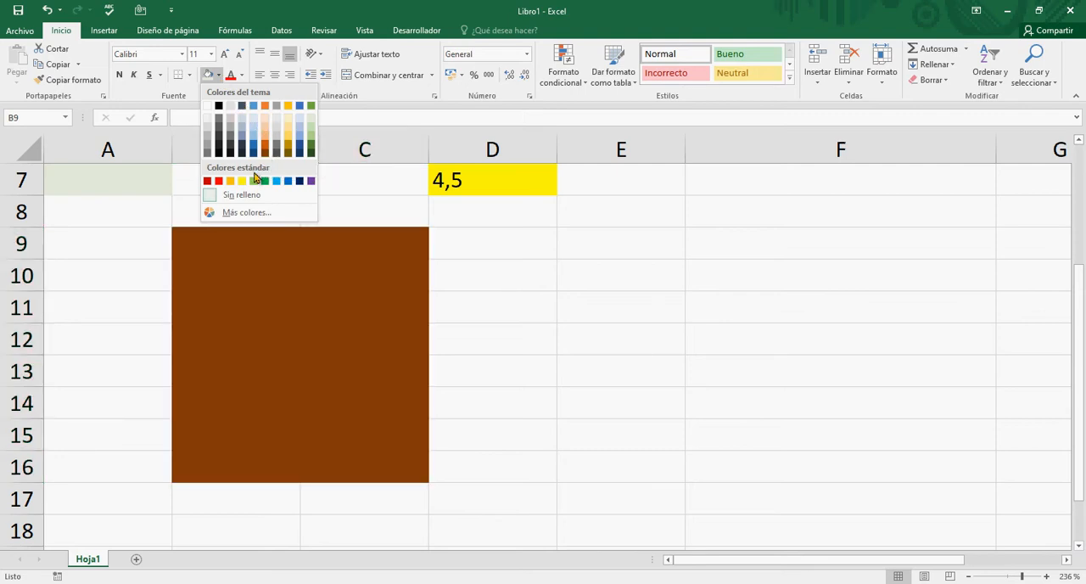
{"action": "left_click", "coordinate": [218, 181]}
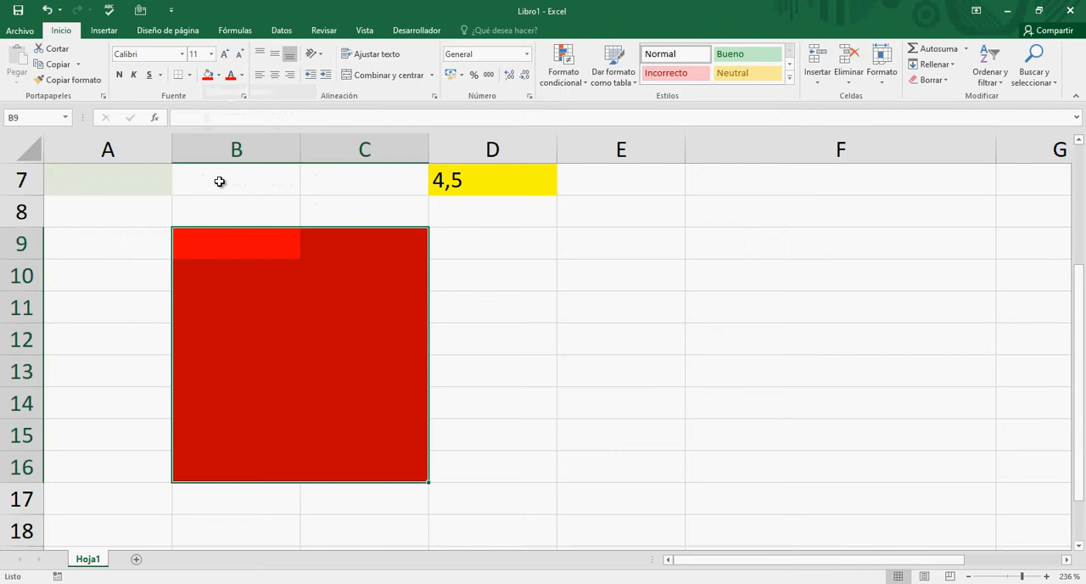
- Fill the two separate ranges E9:E16 and G9:G16 together with the darkest green theme colour
{"action": "left_click", "coordinate": [511, 370]}
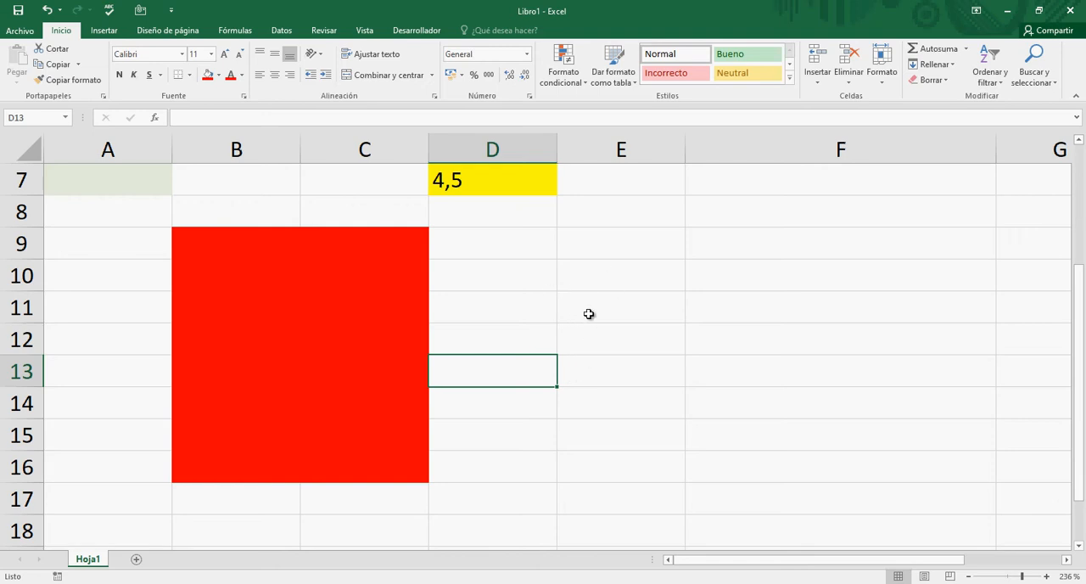
{"action": "left_click", "coordinate": [661, 326]}
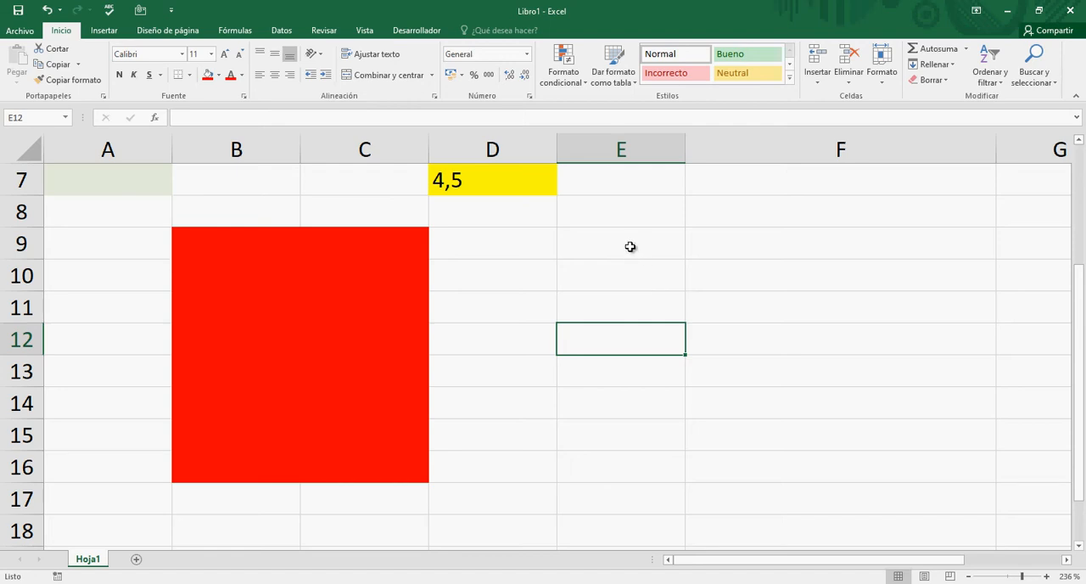
{"action": "left_click_drag", "start_coordinate": [628, 245], "coordinate": [619, 460]}
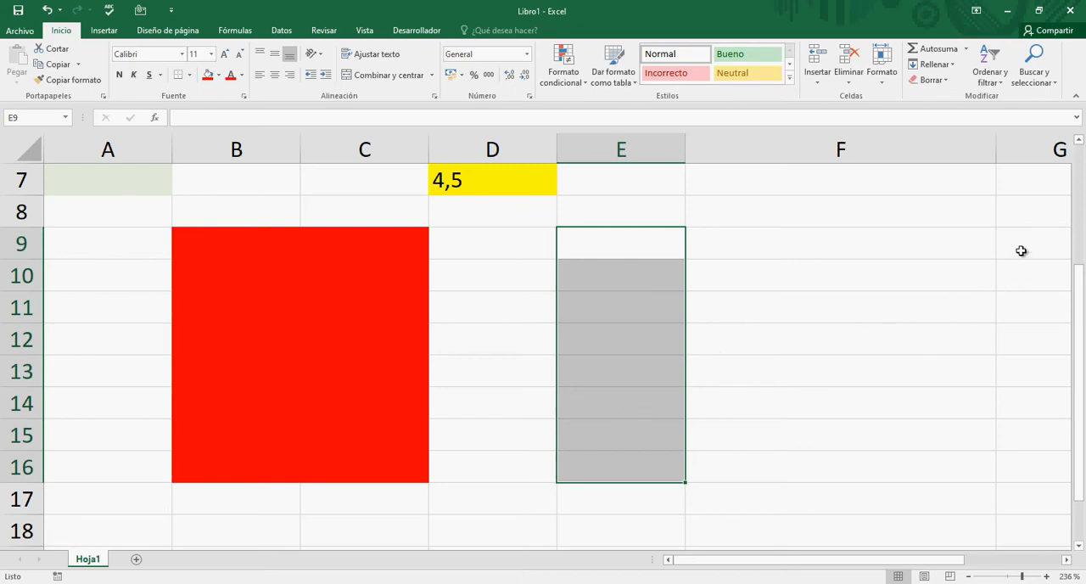
{"action": "left_click_drag", "start_coordinate": [1022, 251], "coordinate": [1016, 458]}
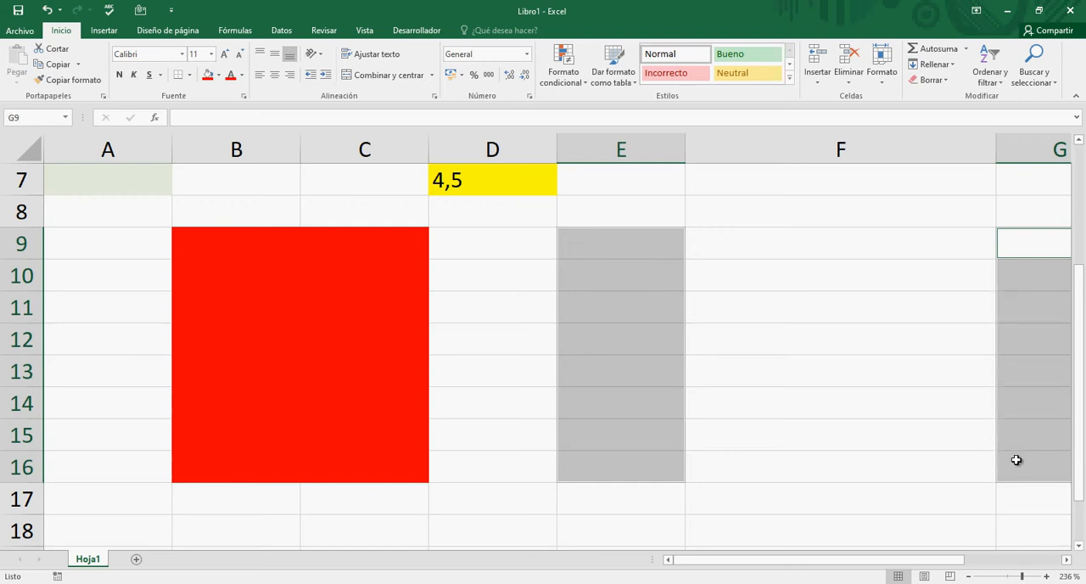
{"action": "left_click_drag", "start_coordinate": [848, 561], "coordinate": [899, 567]}
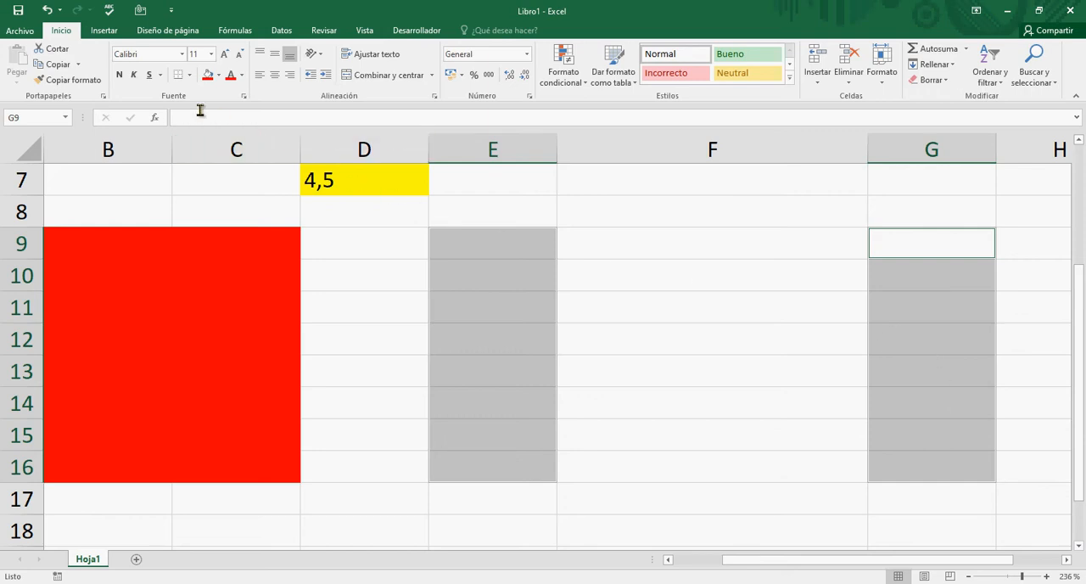
{"action": "left_click", "coordinate": [219, 75]}
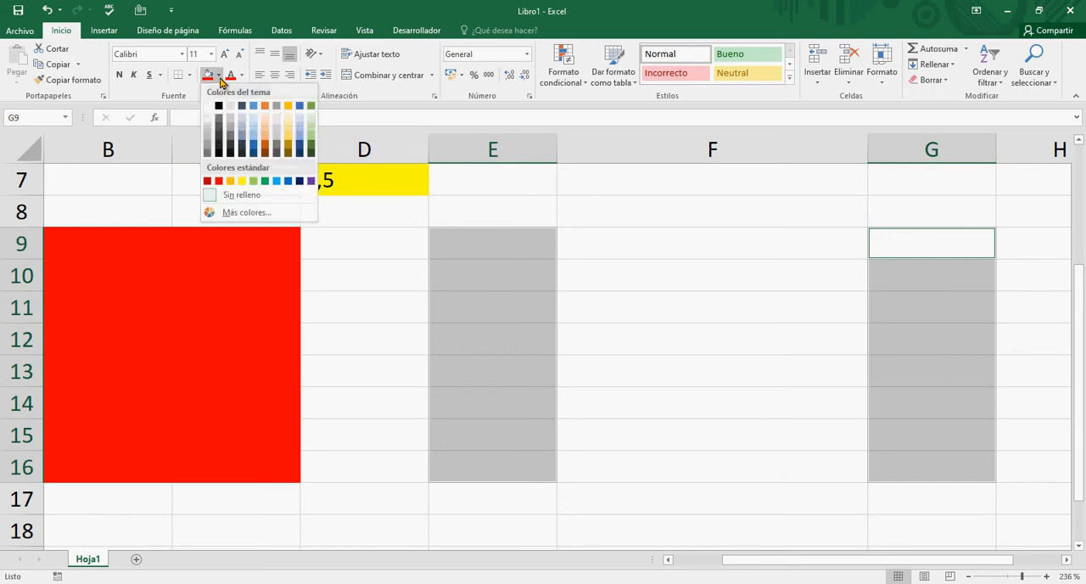
{"action": "left_click", "coordinate": [311, 149]}
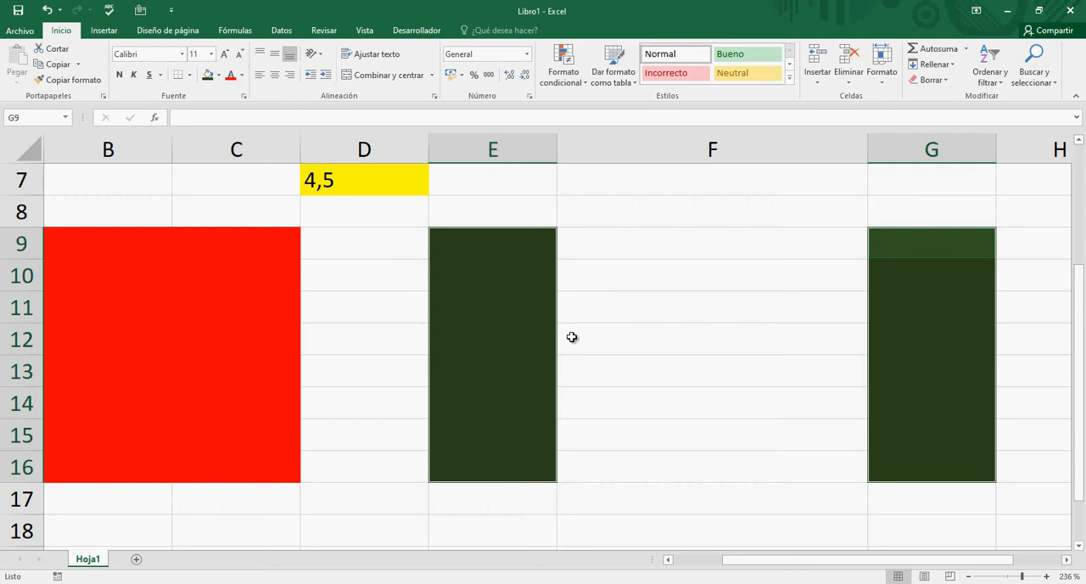
- Set both the font colour and the fill of the range B19:G20 to the standard purple
{"action": "scroll", "coordinate": [572, 336], "scroll_direction": "down", "scroll_amount": 4}
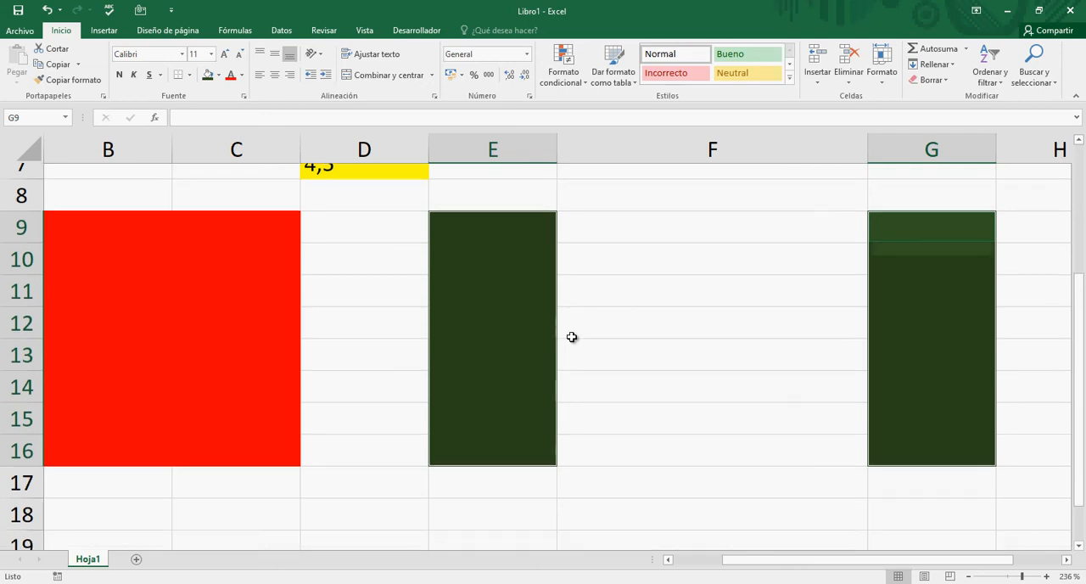
{"action": "scroll", "coordinate": [572, 337], "scroll_direction": "up", "scroll_amount": 1}
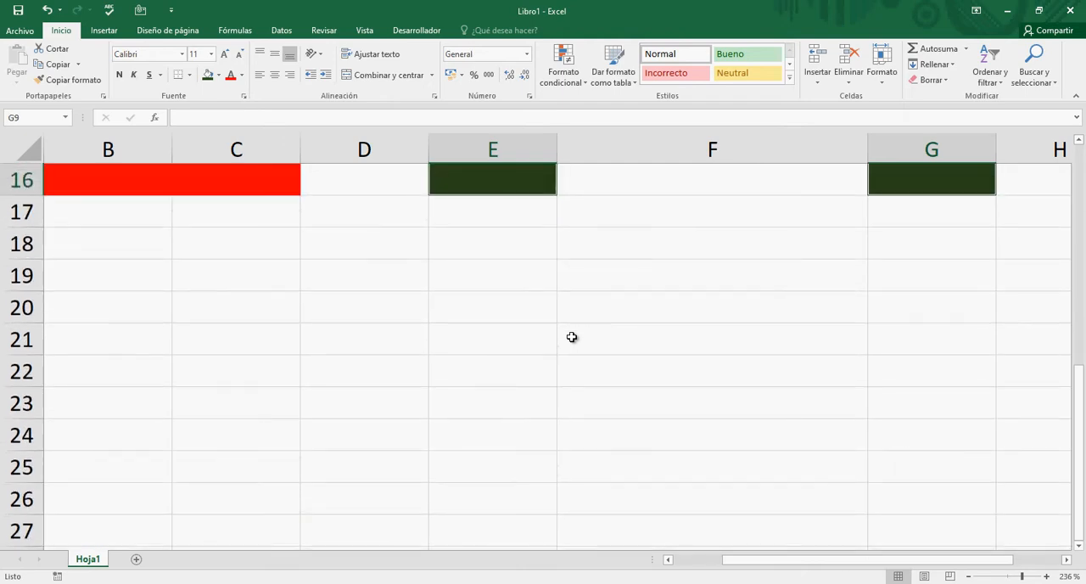
{"action": "scroll", "coordinate": [572, 337], "scroll_direction": "down", "scroll_amount": 1}
{"action": "scroll", "coordinate": [572, 337], "scroll_direction": "up", "scroll_amount": 1}
{"action": "left_click_drag", "start_coordinate": [216, 274], "coordinate": [937, 315]}
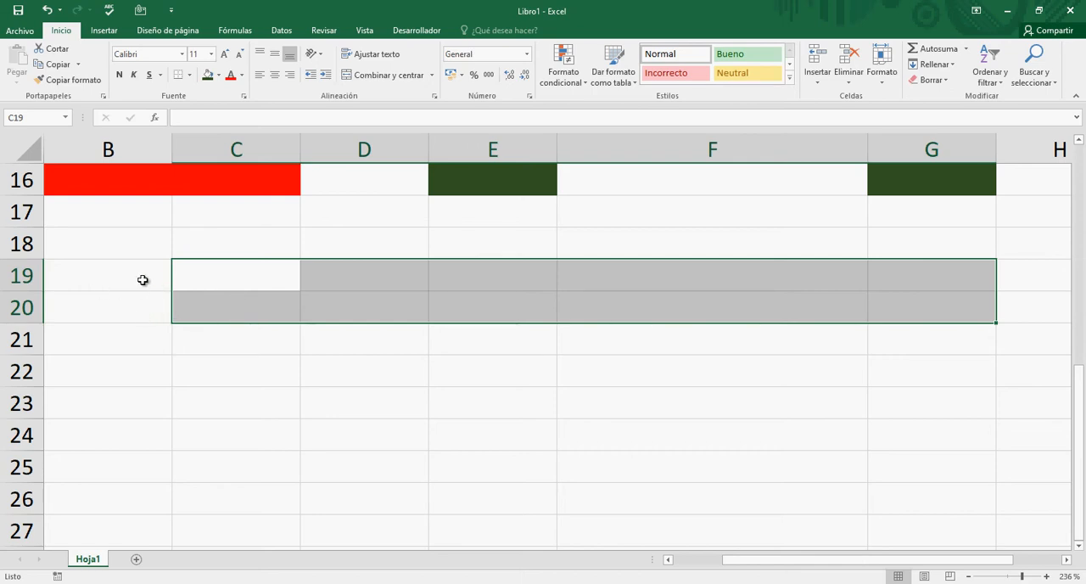
{"action": "left_click_drag", "start_coordinate": [124, 272], "coordinate": [906, 312]}
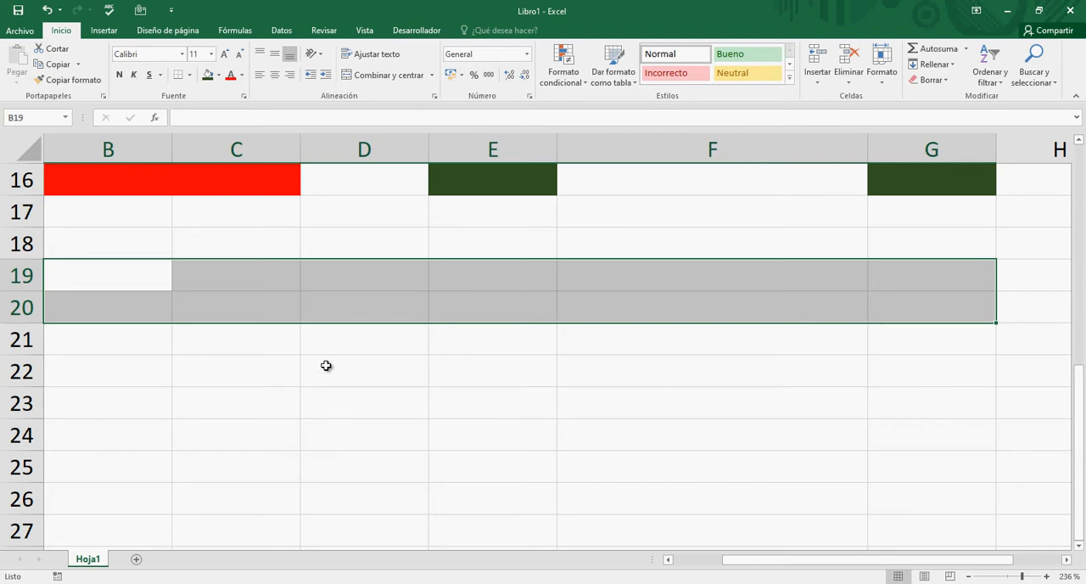
{"action": "left_click", "coordinate": [242, 74]}
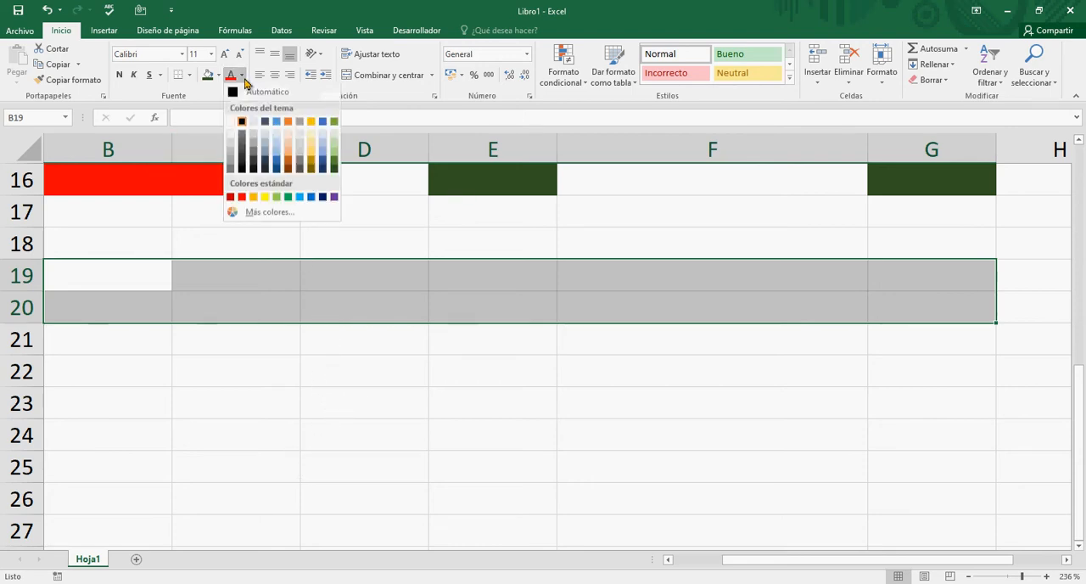
{"action": "left_click", "coordinate": [334, 197]}
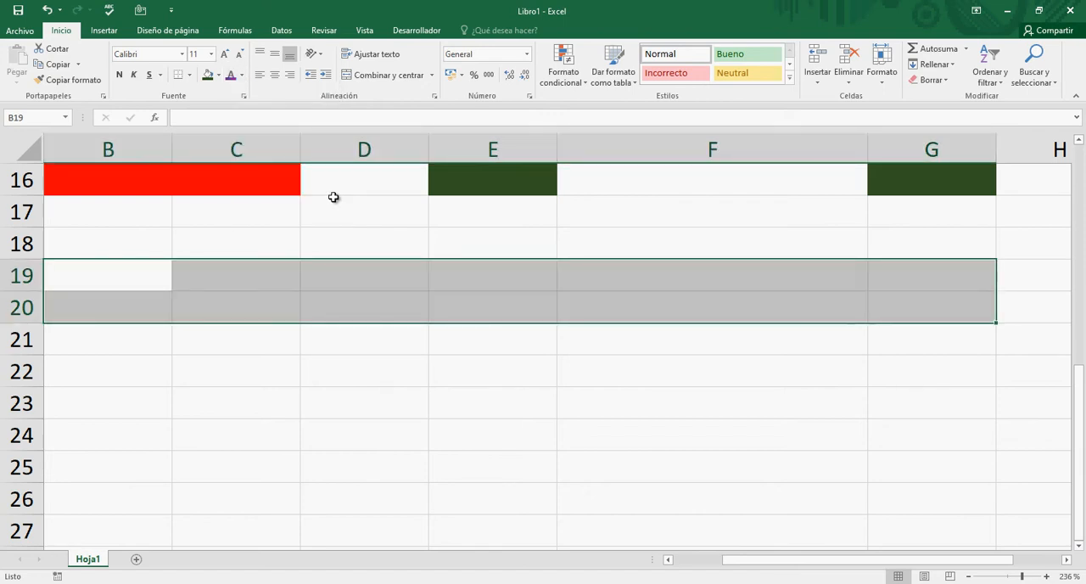
{"action": "left_click", "coordinate": [220, 77]}
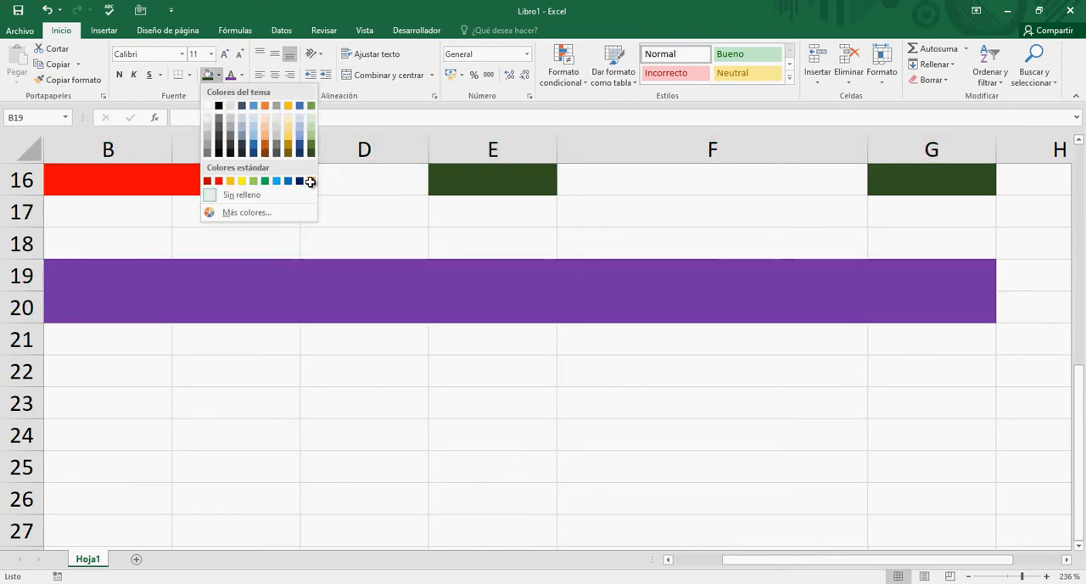
{"action": "left_click", "coordinate": [311, 182]}
{"action": "left_click", "coordinate": [419, 411]}
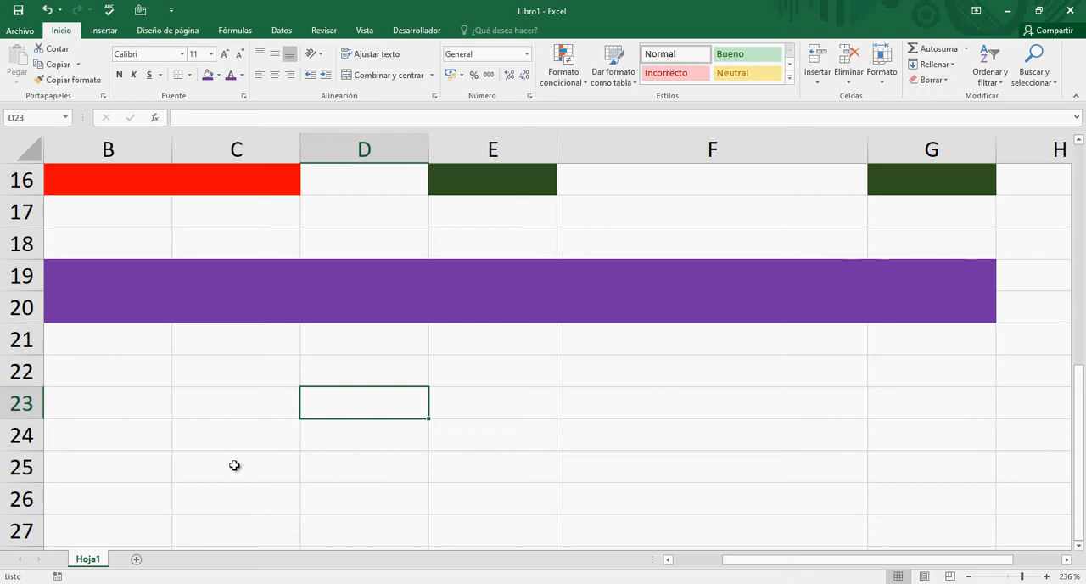
- Fill the separate row ranges B23:G23 and B25:G25 together with the standard yellow
{"action": "left_click", "coordinate": [74, 401]}
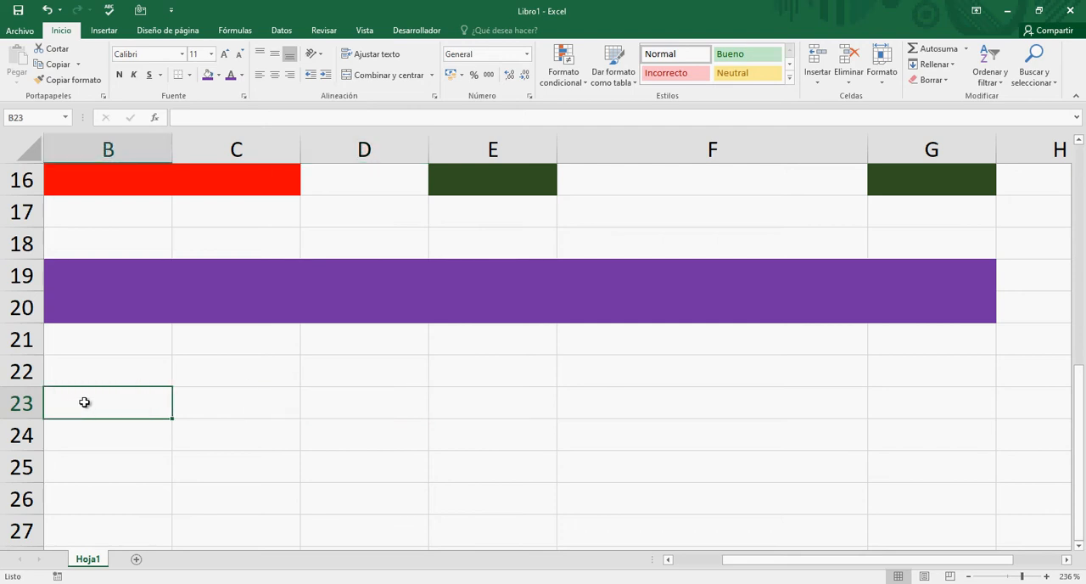
{"action": "left_click_drag", "start_coordinate": [85, 402], "coordinate": [893, 402]}
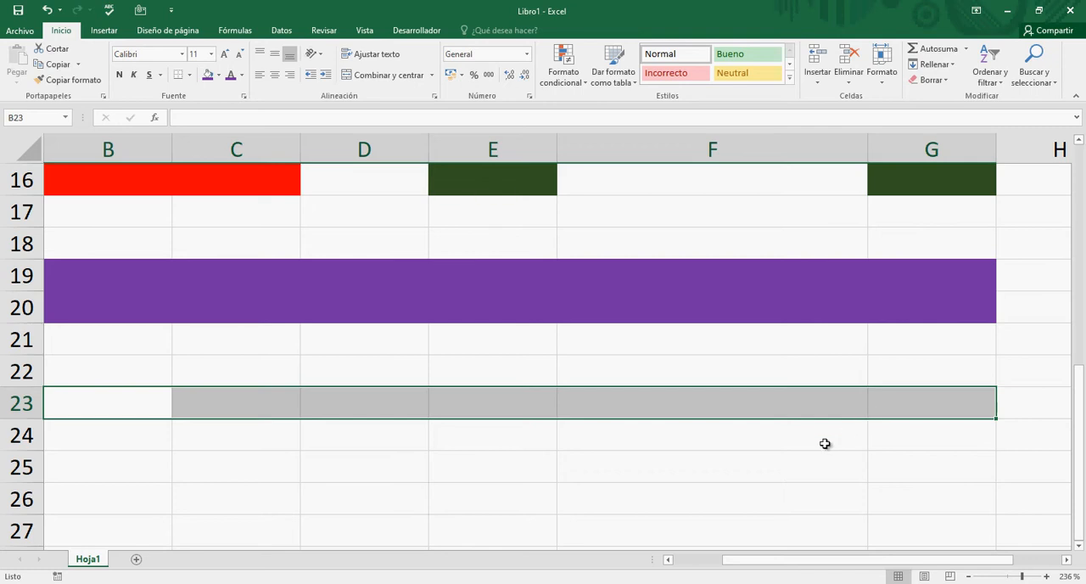
{"action": "left_click", "coordinate": [101, 470]}
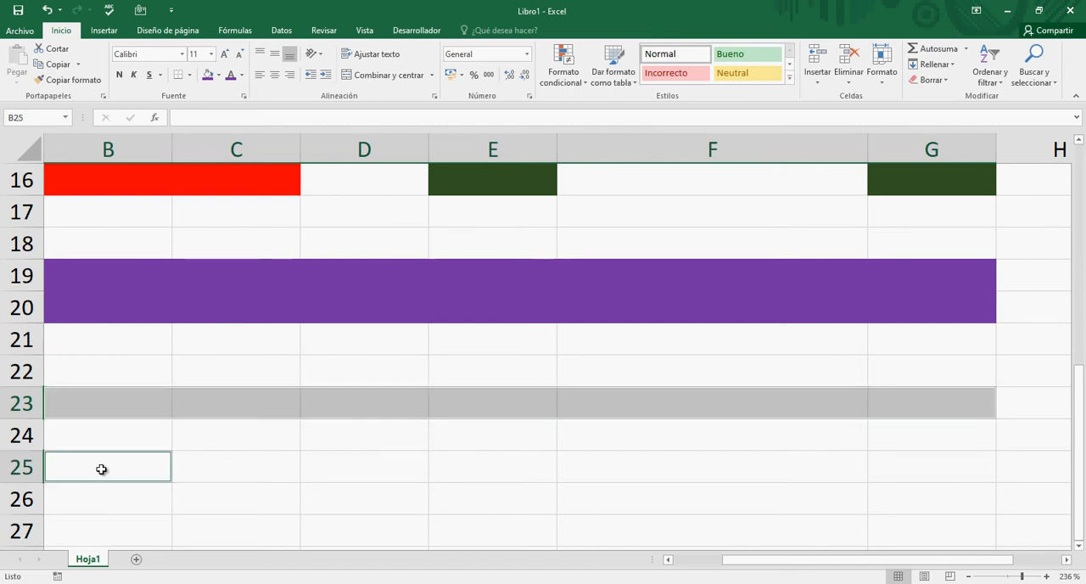
{"action": "left_click_drag", "start_coordinate": [165, 469], "coordinate": [903, 470]}
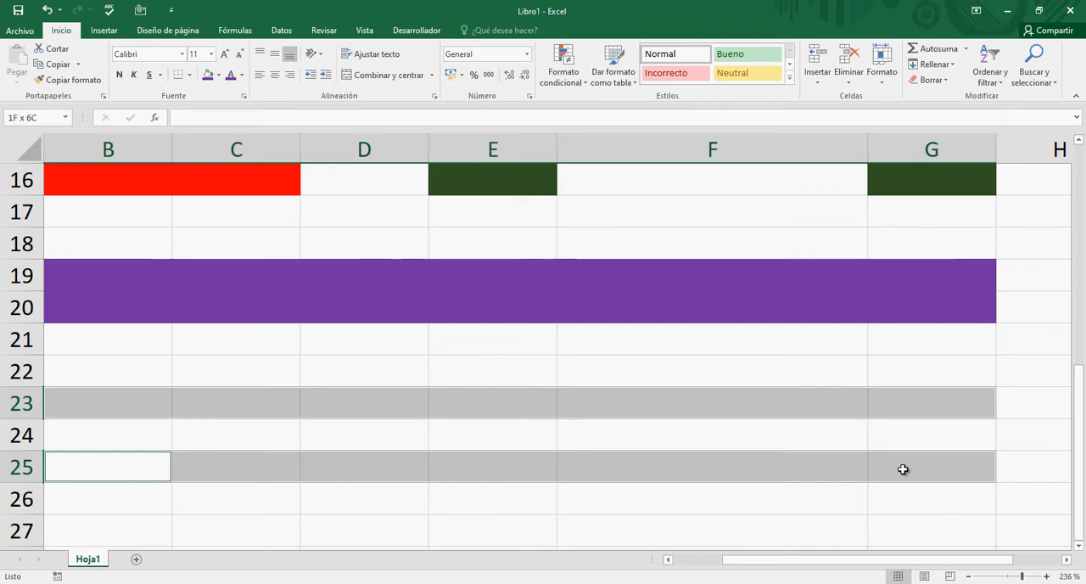
{"action": "left_click_drag", "start_coordinate": [903, 470], "coordinate": [903, 469]}
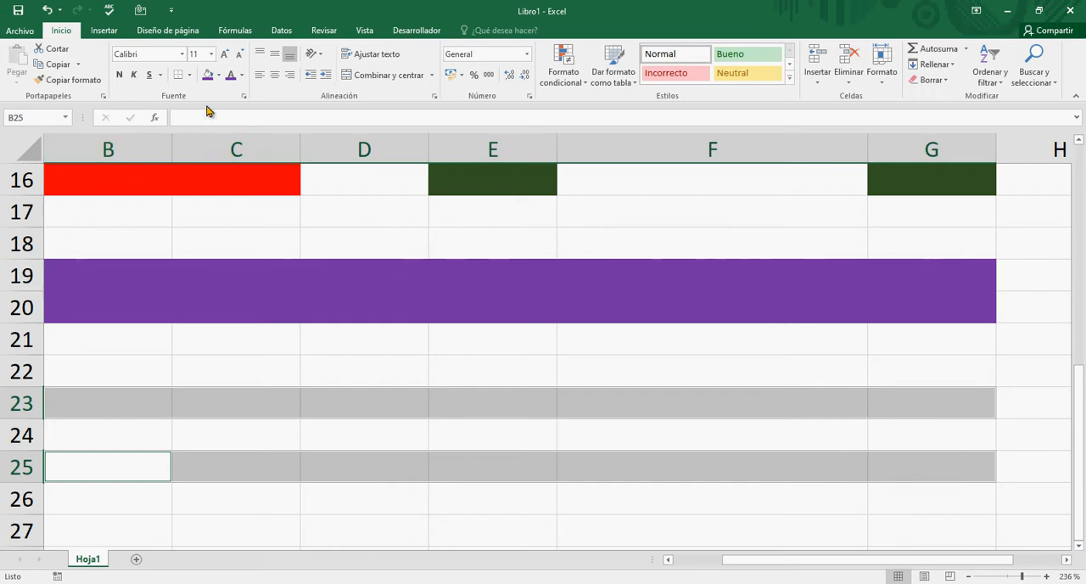
{"action": "left_click", "coordinate": [218, 75]}
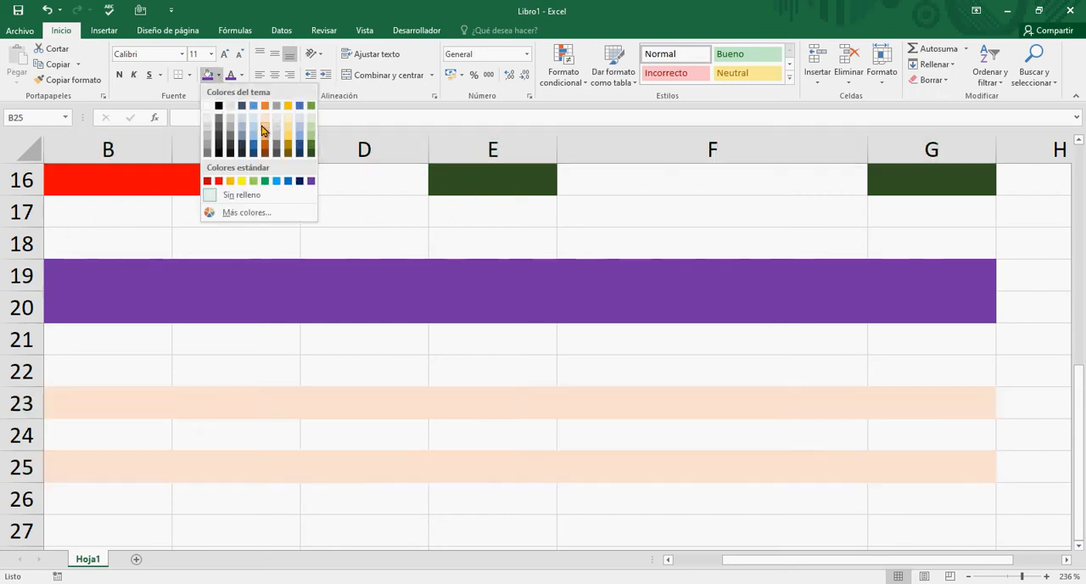
{"action": "left_click", "coordinate": [242, 181]}
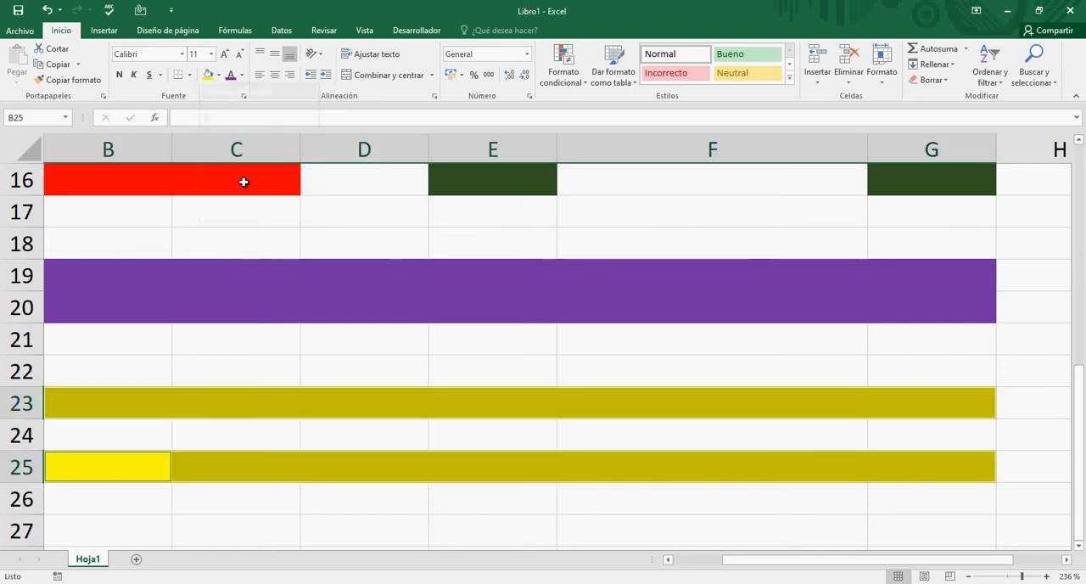
{"action": "left_click", "coordinate": [315, 372]}
- Select the entire rows 23 and 25 one after the other, and review the coloured ranges above them
{"action": "left_click", "coordinate": [16, 402]}
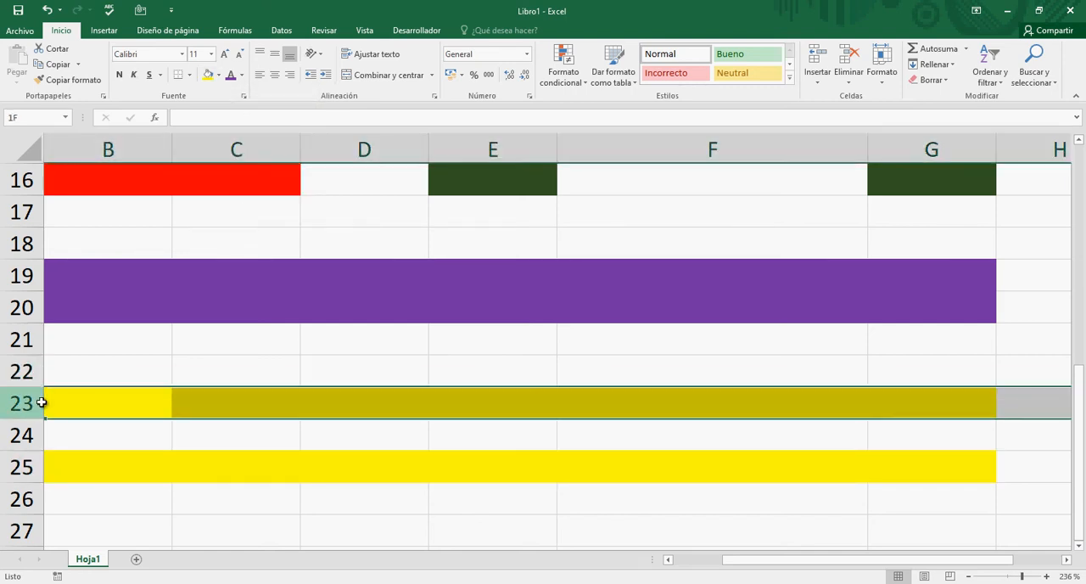
{"action": "left_click", "coordinate": [36, 466]}
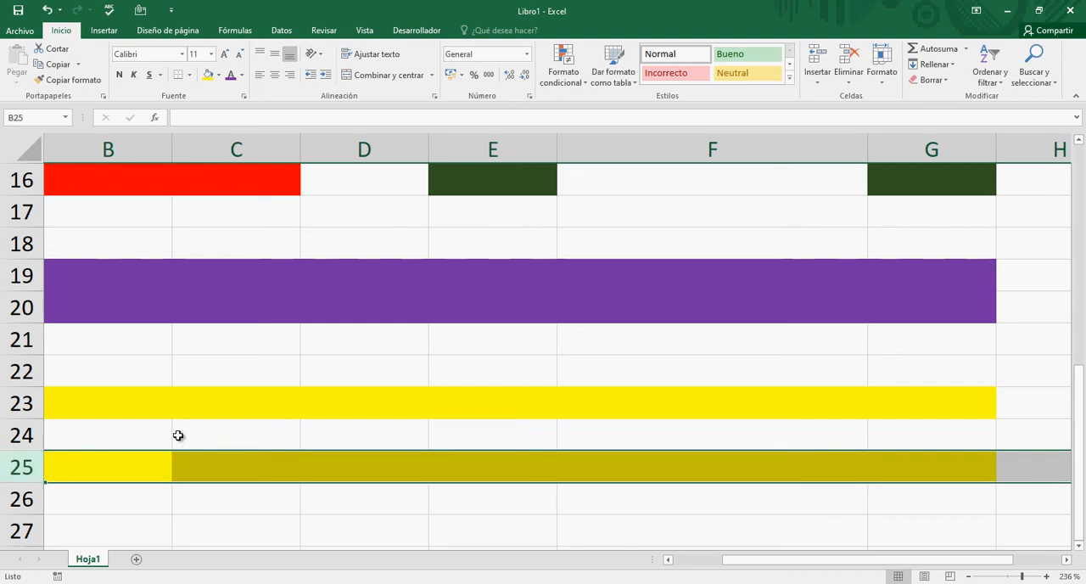
{"action": "left_click", "coordinate": [469, 362]}
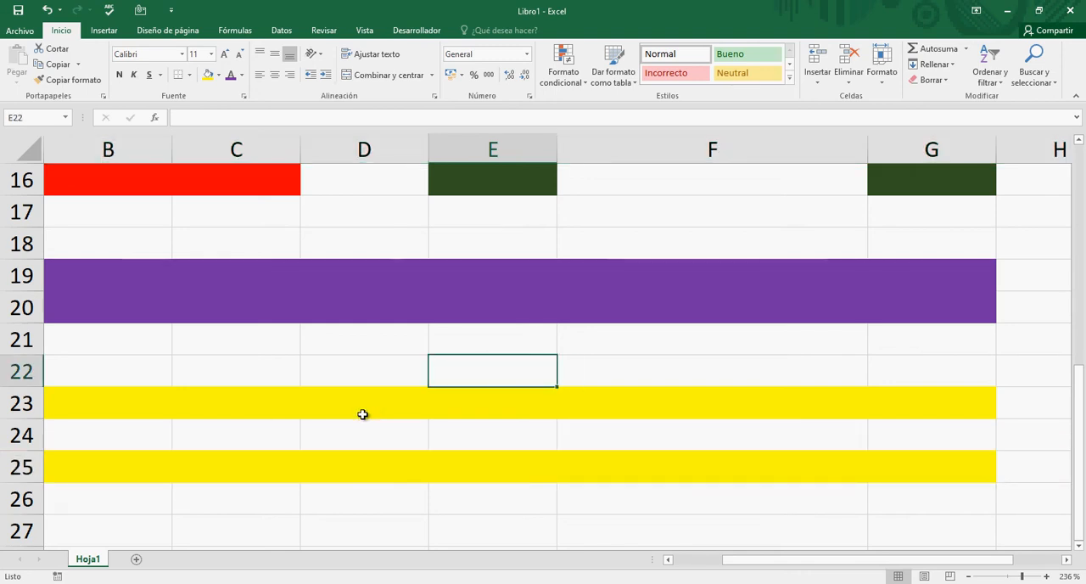
{"action": "scroll", "coordinate": [363, 414], "scroll_direction": "up", "scroll_amount": 1}
{"action": "scroll", "coordinate": [362, 414], "scroll_direction": "up", "scroll_amount": 5}
{"action": "scroll", "coordinate": [362, 414], "scroll_direction": "down", "scroll_amount": 5}
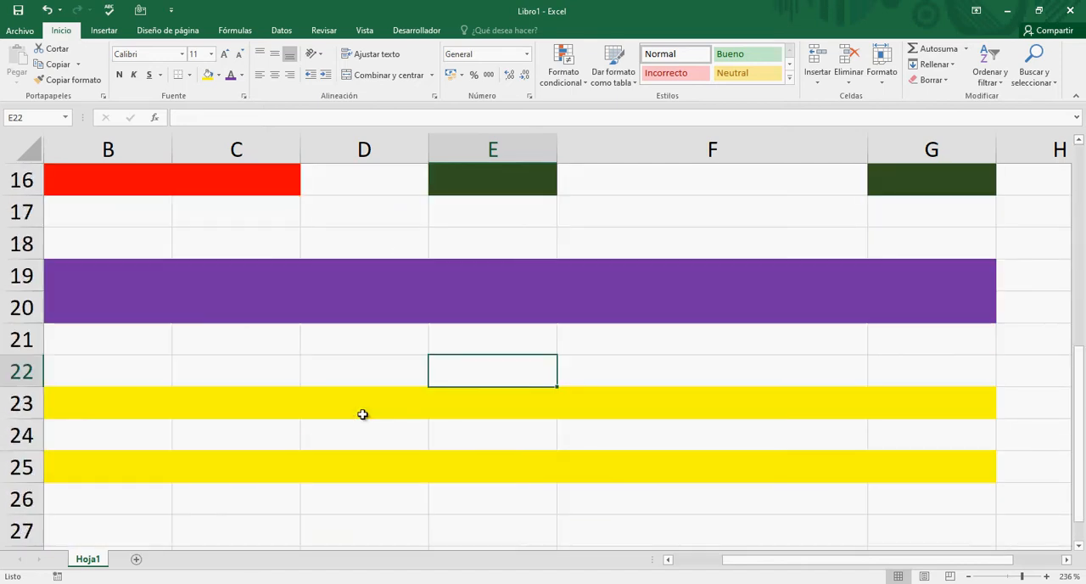
{"action": "scroll", "coordinate": [362, 414], "scroll_direction": "up", "scroll_amount": 5}
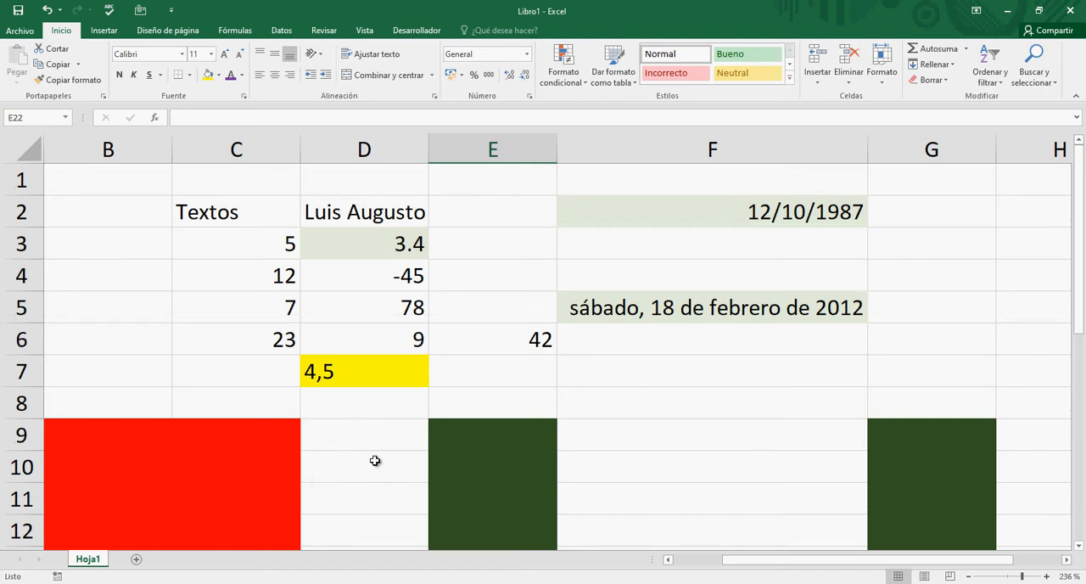
- Fill the entire row 30 with black
{"action": "scroll", "coordinate": [771, 393], "scroll_direction": "down", "scroll_amount": 6}
{"action": "scroll", "coordinate": [771, 393], "scroll_direction": "down", "scroll_amount": 2}
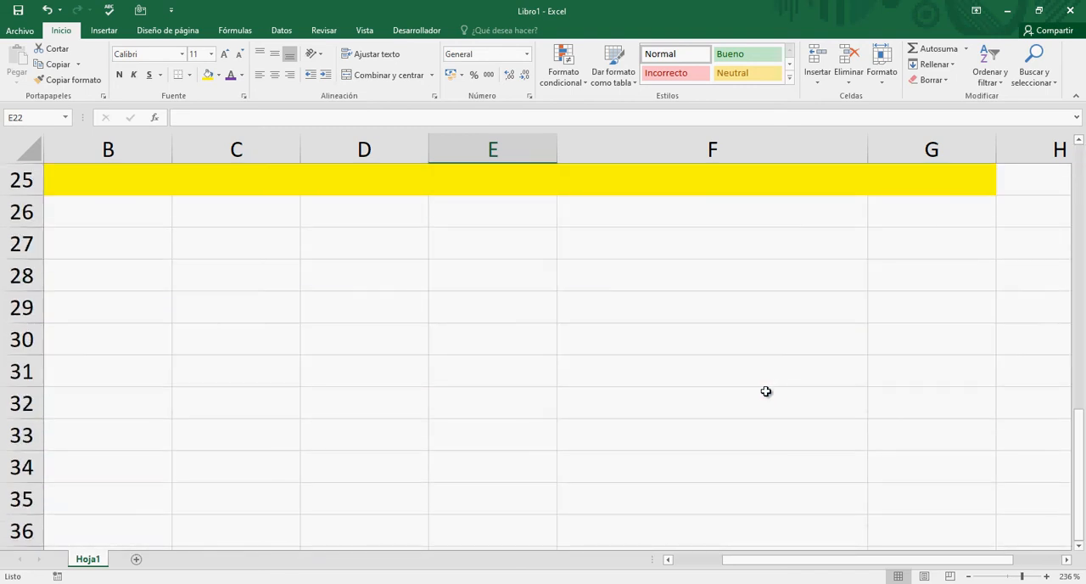
{"action": "left_click", "coordinate": [20, 340]}
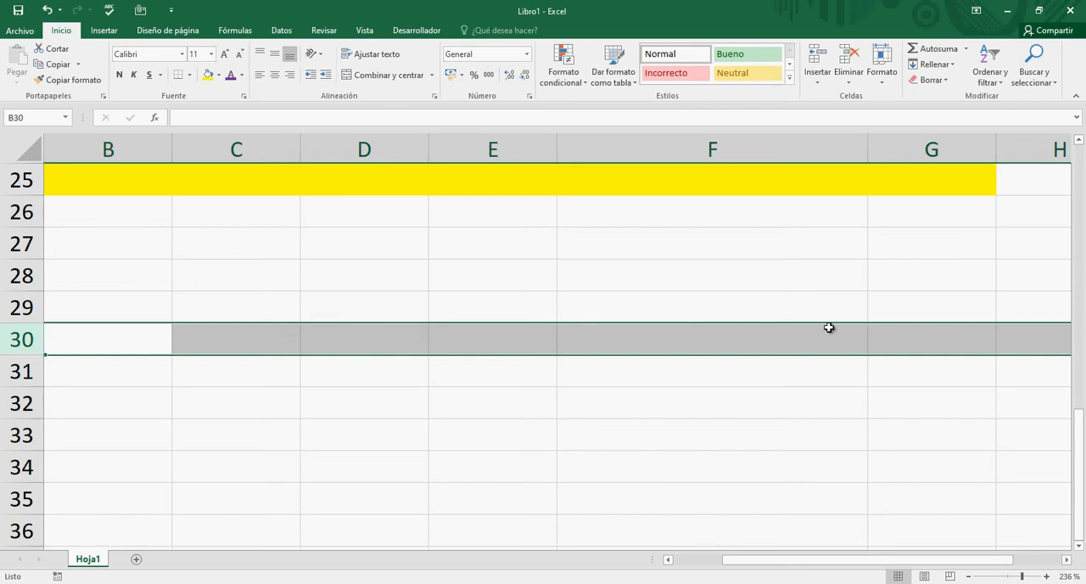
{"action": "left_click_drag", "start_coordinate": [744, 560], "coordinate": [670, 556]}
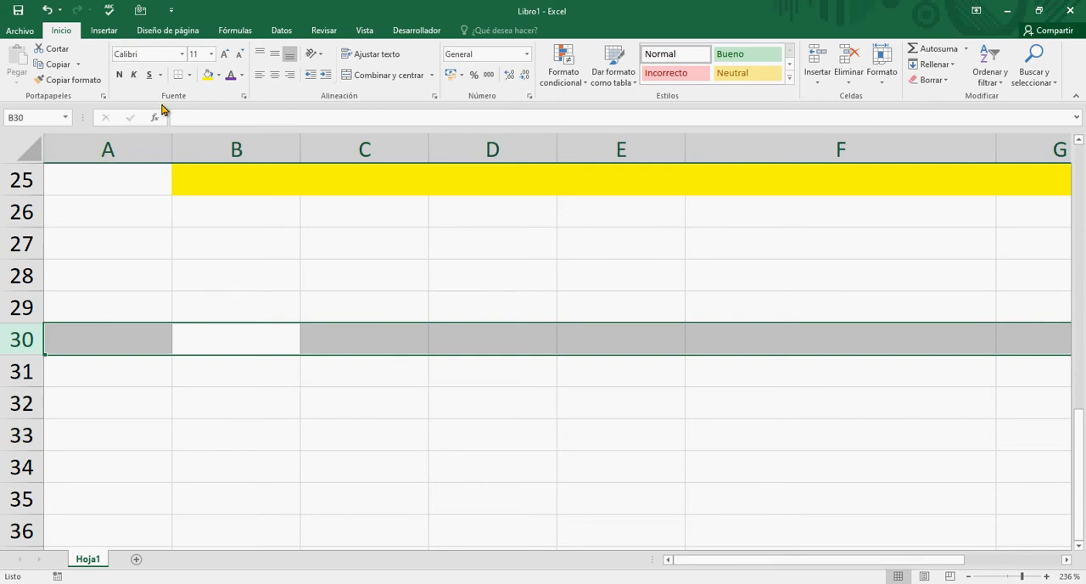
{"action": "left_click", "coordinate": [219, 74]}
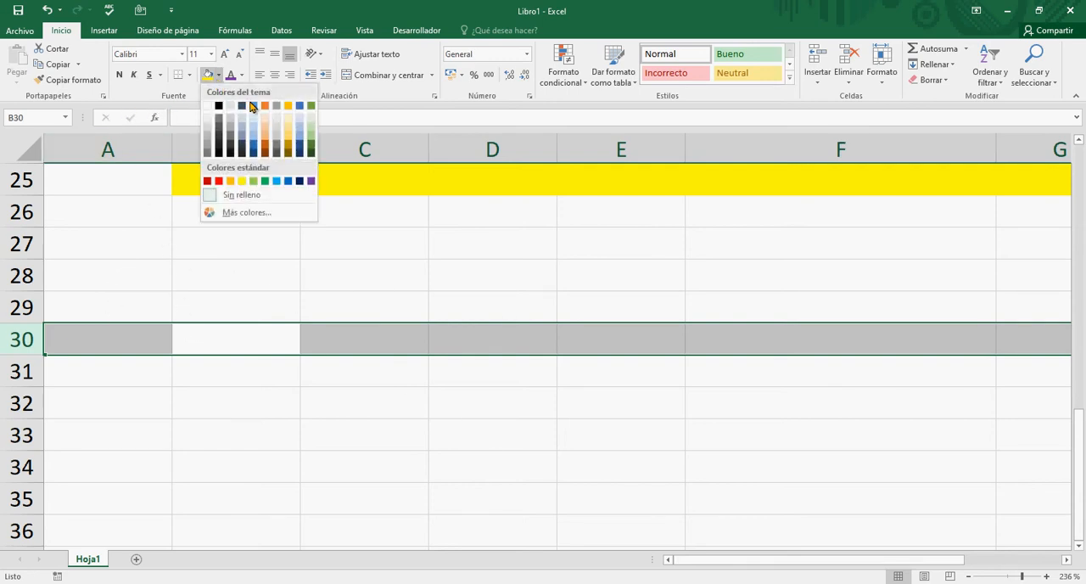
{"action": "left_click", "coordinate": [218, 106]}
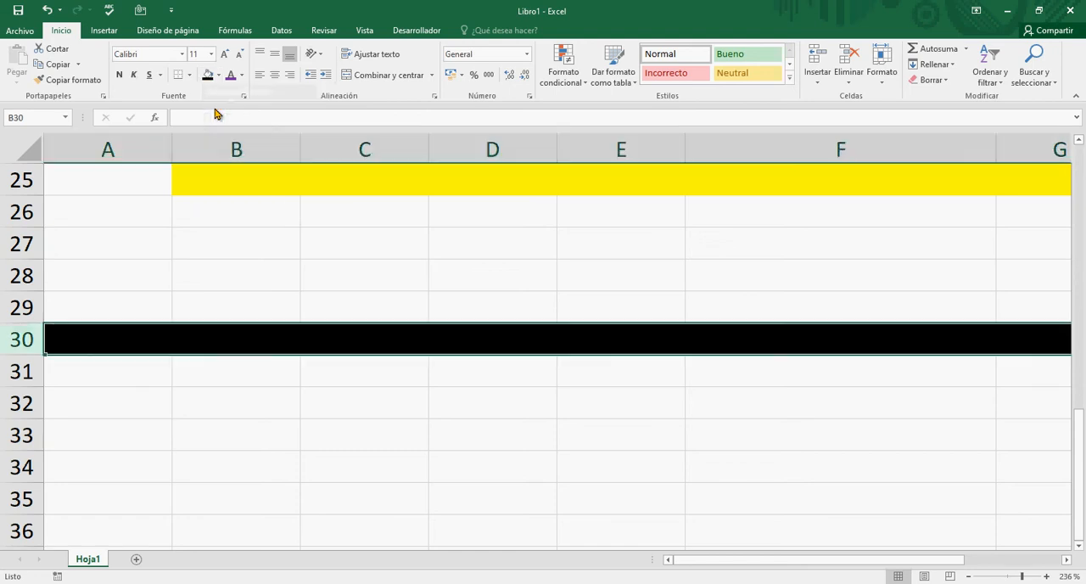
{"action": "left_click", "coordinate": [164, 389]}
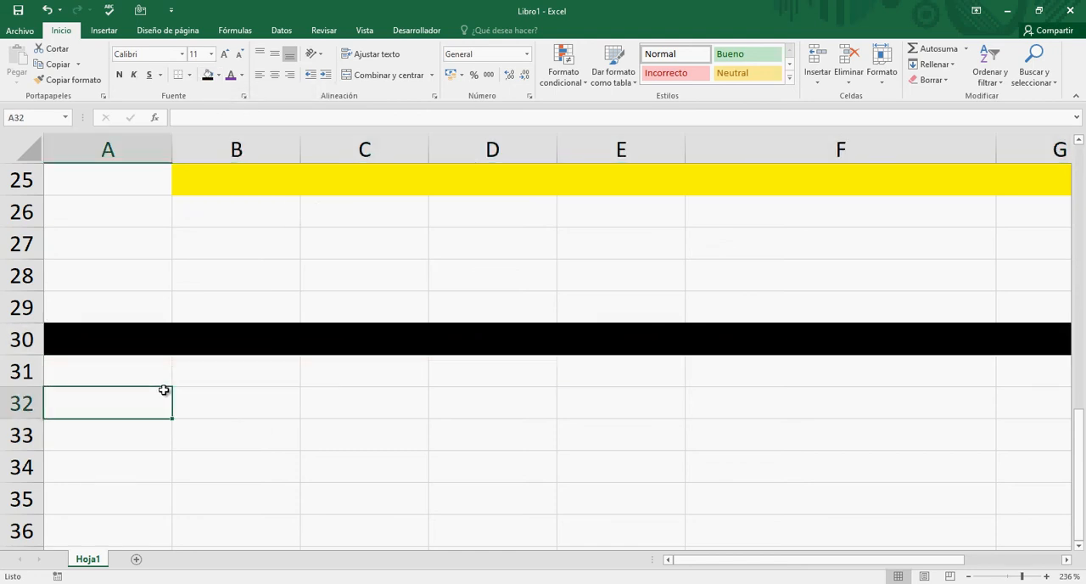
- Fill the entire column H with the darkest gold theme colour
{"action": "scroll", "coordinate": [362, 382], "scroll_direction": "up", "scroll_amount": 8}
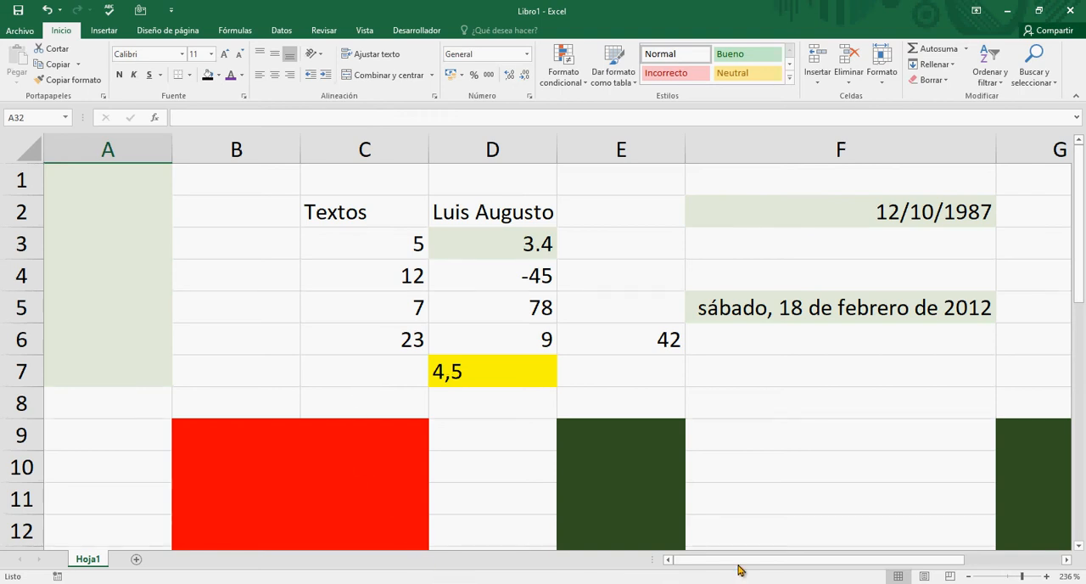
{"action": "left_click_drag", "start_coordinate": [739, 563], "coordinate": [964, 564]}
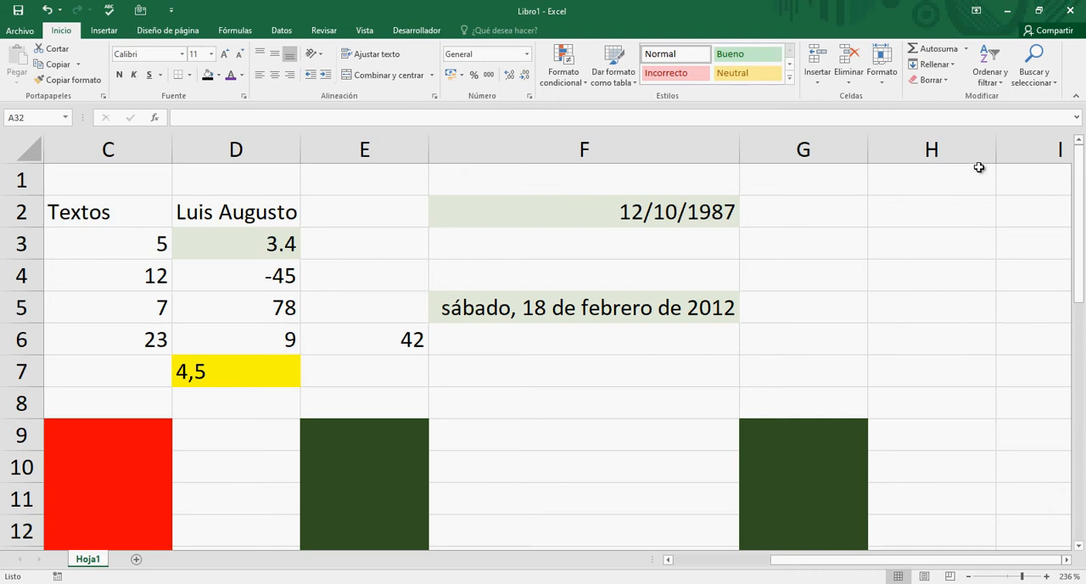
{"action": "left_click", "coordinate": [931, 149]}
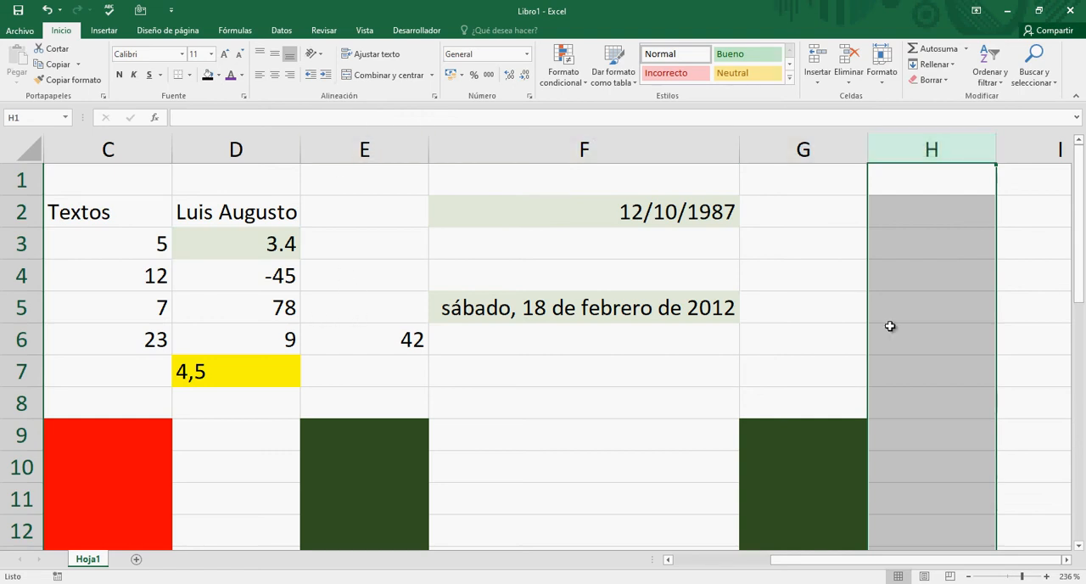
{"action": "scroll", "coordinate": [945, 327], "scroll_direction": "down", "scroll_amount": 13}
{"action": "scroll", "coordinate": [946, 327], "scroll_direction": "up", "scroll_amount": 13}
{"action": "left_click", "coordinate": [218, 76]}
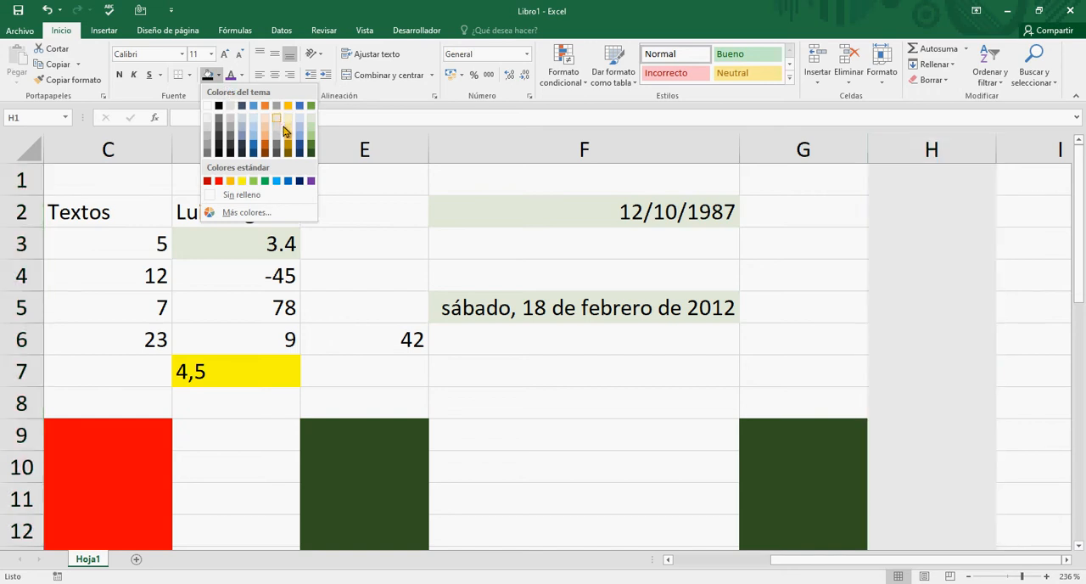
{"action": "left_click", "coordinate": [287, 150]}
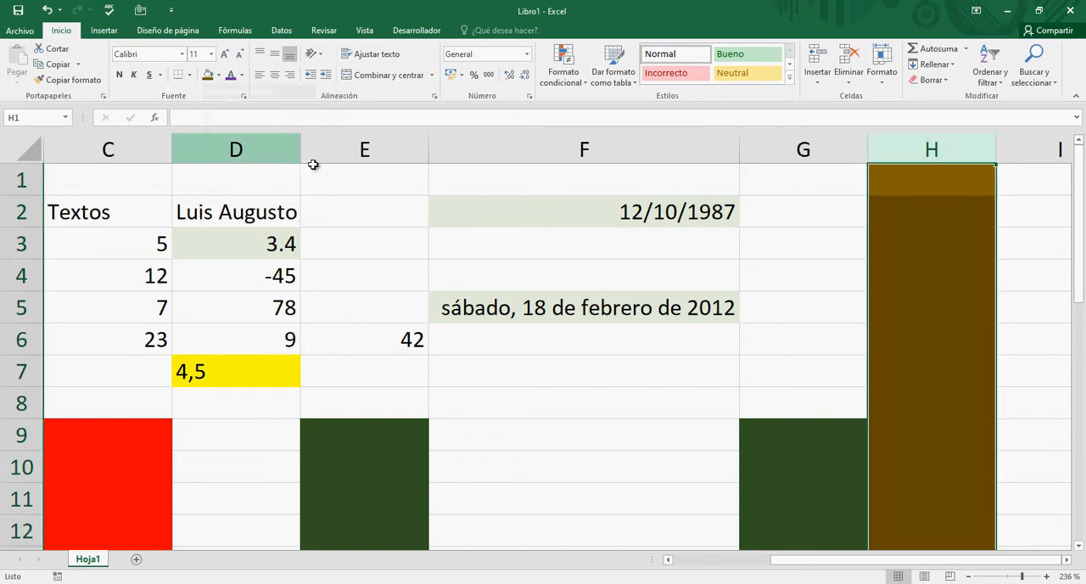
{"action": "left_click", "coordinate": [758, 293]}
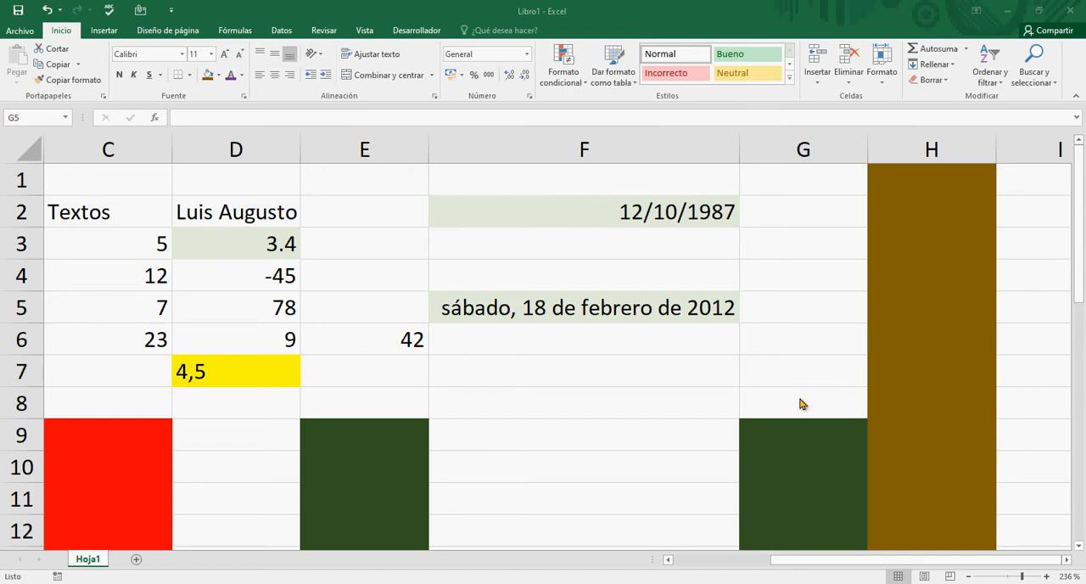
- Add a second worksheet and fill all of its cells with a light gold theme colour
{"action": "left_click", "coordinate": [137, 560]}
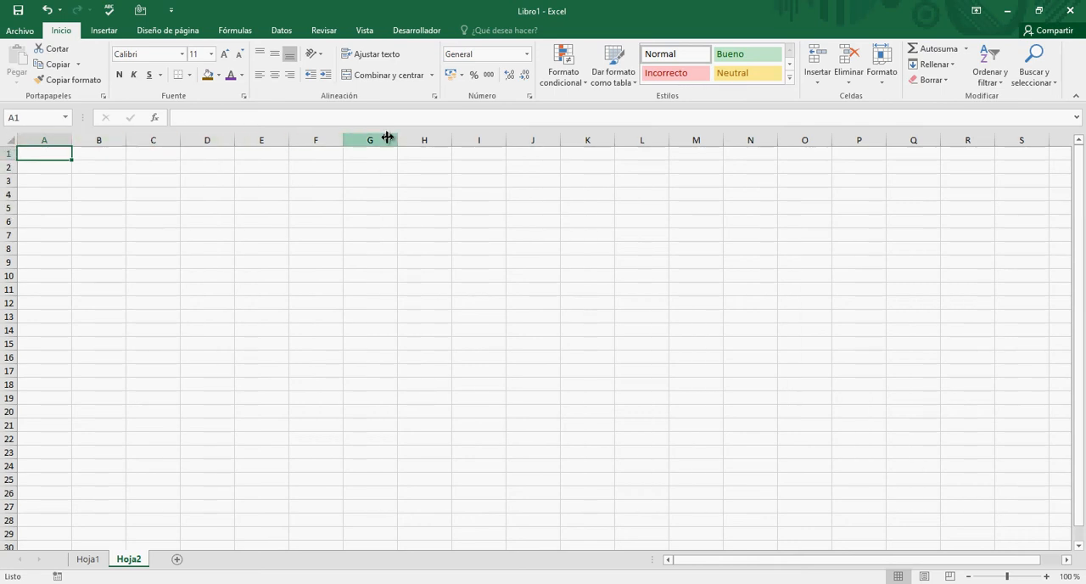
{"action": "left_click", "coordinate": [11, 138]}
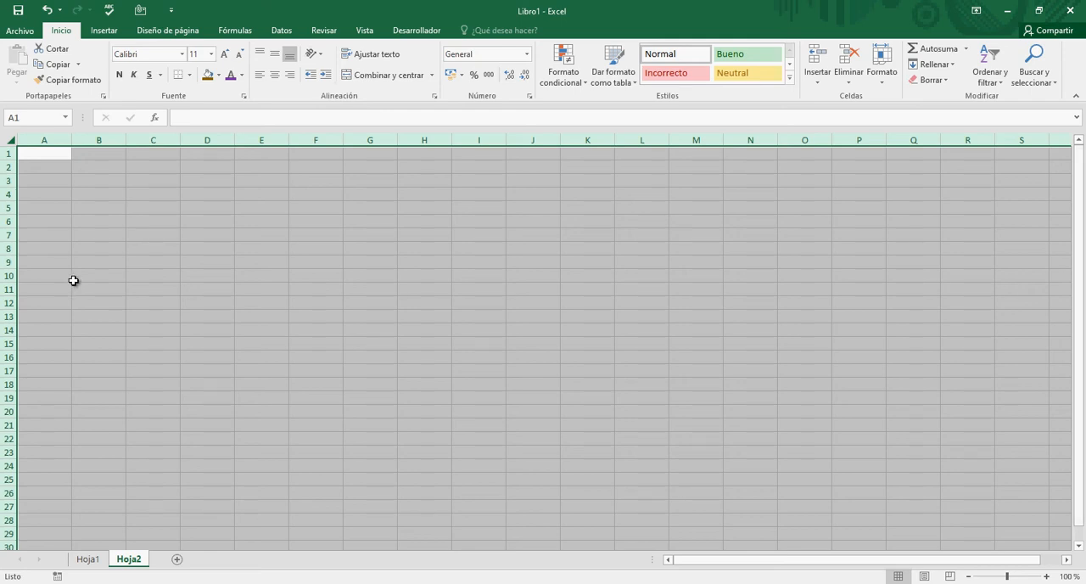
{"action": "left_click", "coordinate": [219, 76]}
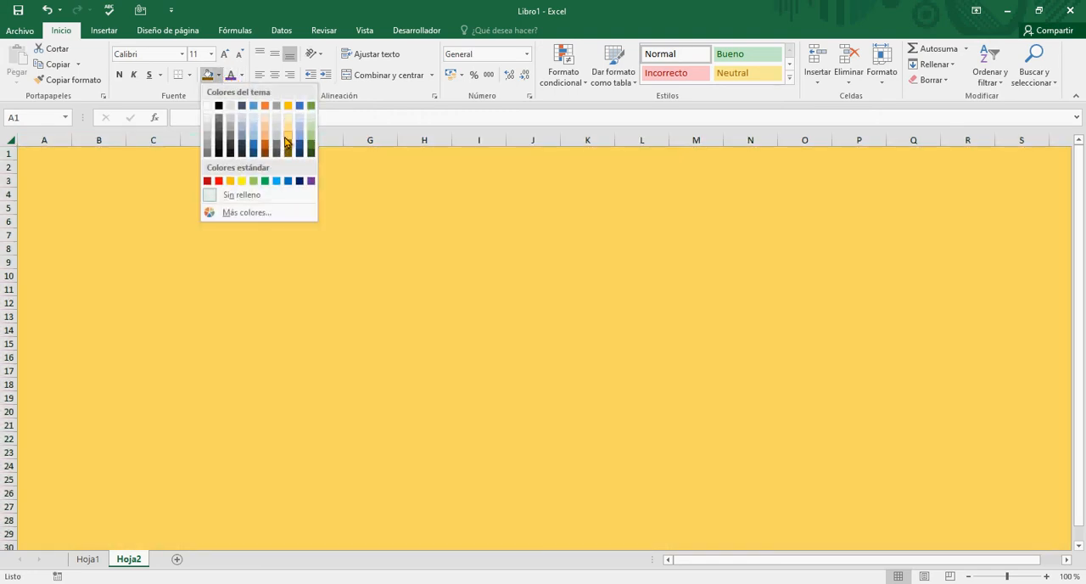
{"action": "left_click", "coordinate": [286, 142]}
{"action": "left_click", "coordinate": [315, 235]}
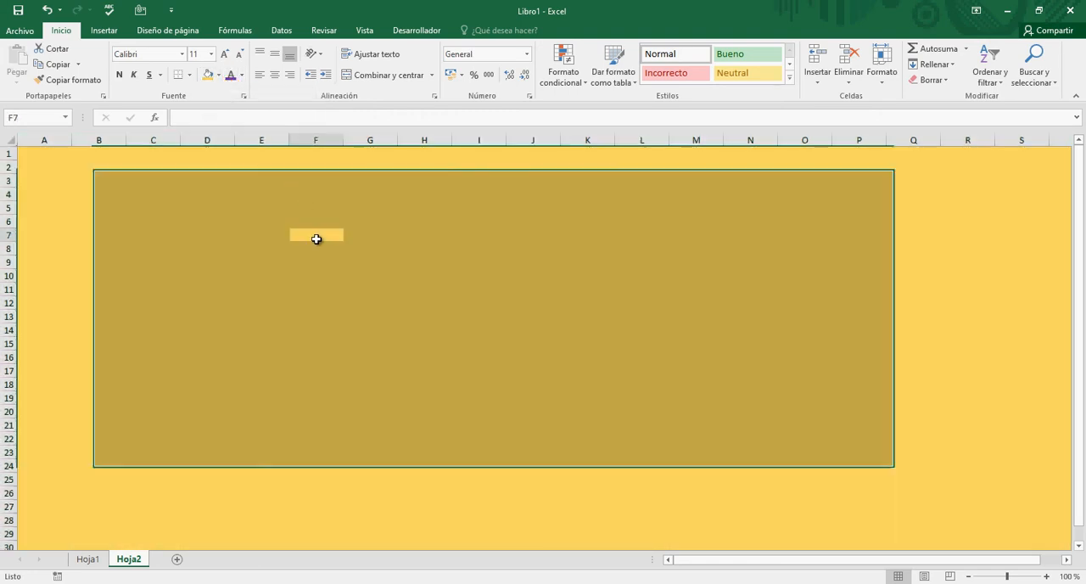
{"action": "left_click", "coordinate": [446, 393]}
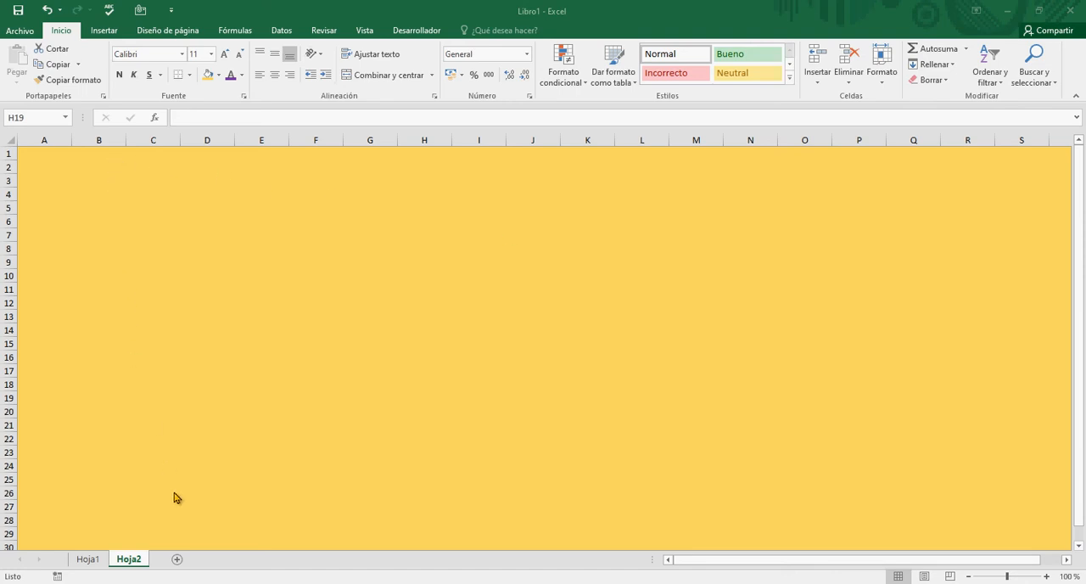
- Add a third worksheet and enter the numbers 1, 2, 3 and 4 in cells A1 to A4
{"action": "left_click", "coordinate": [177, 559]}
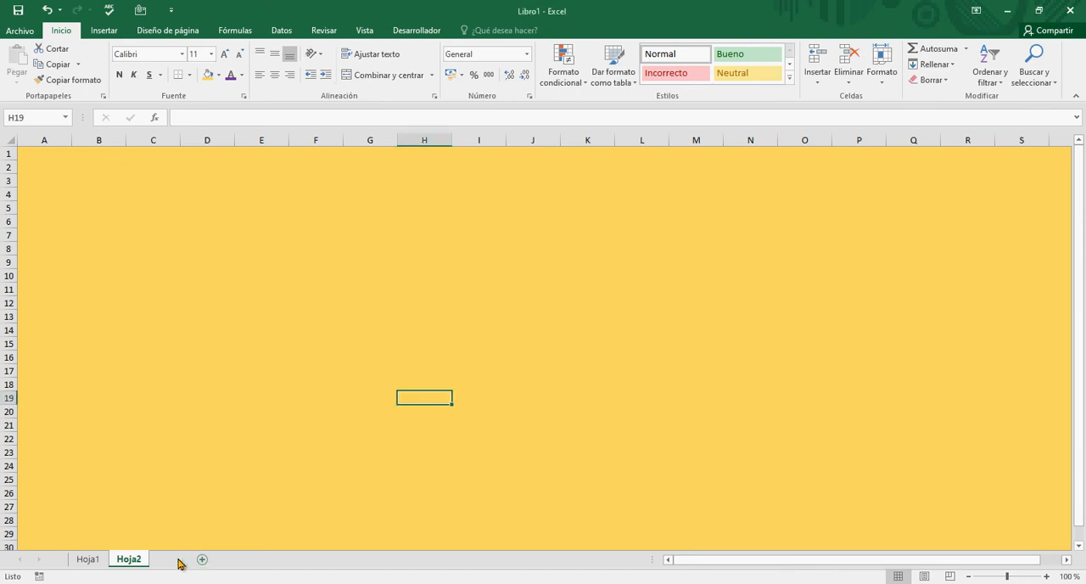
{"action": "left_click", "coordinate": [167, 264]}
{"action": "left_click", "coordinate": [37, 168]}
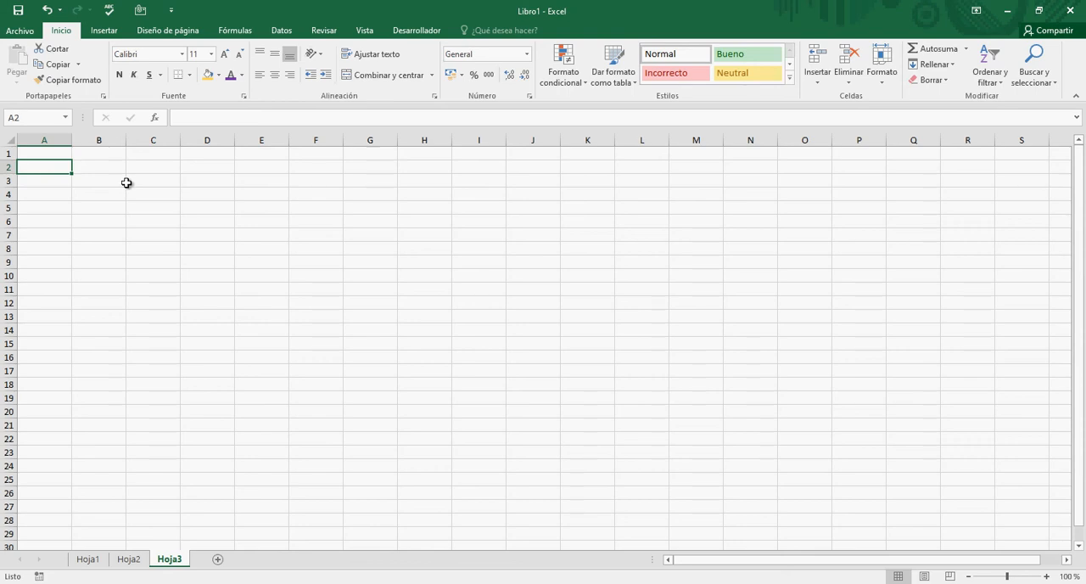
{"action": "key", "text": "Up"}
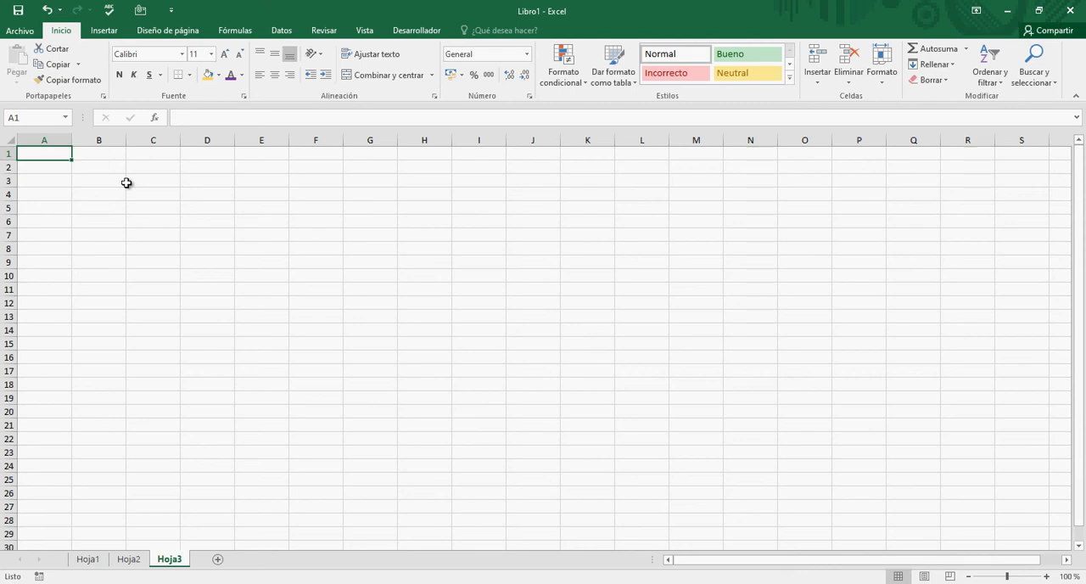
{"action": "type", "text": "1"}
{"action": "key", "text": "Return"}
{"action": "type", "text": "2"}
{"action": "key", "text": "Return"}
{"action": "type", "text": "3"}
{"action": "key", "text": "Return"}
{"action": "type", "text": "4"}
{"action": "key", "text": "Return"}
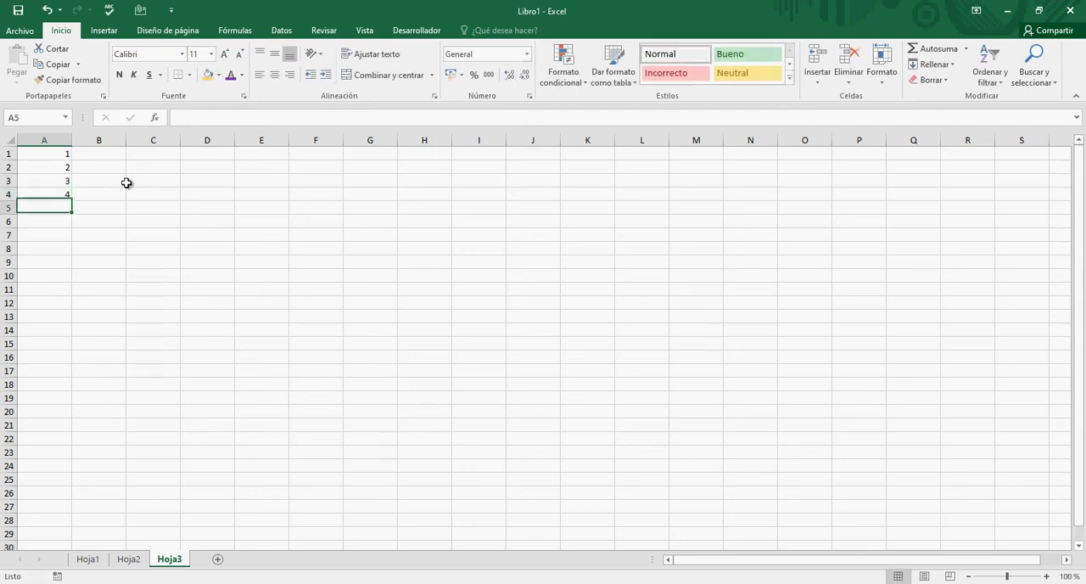
{"action": "key", "text": "Up"}
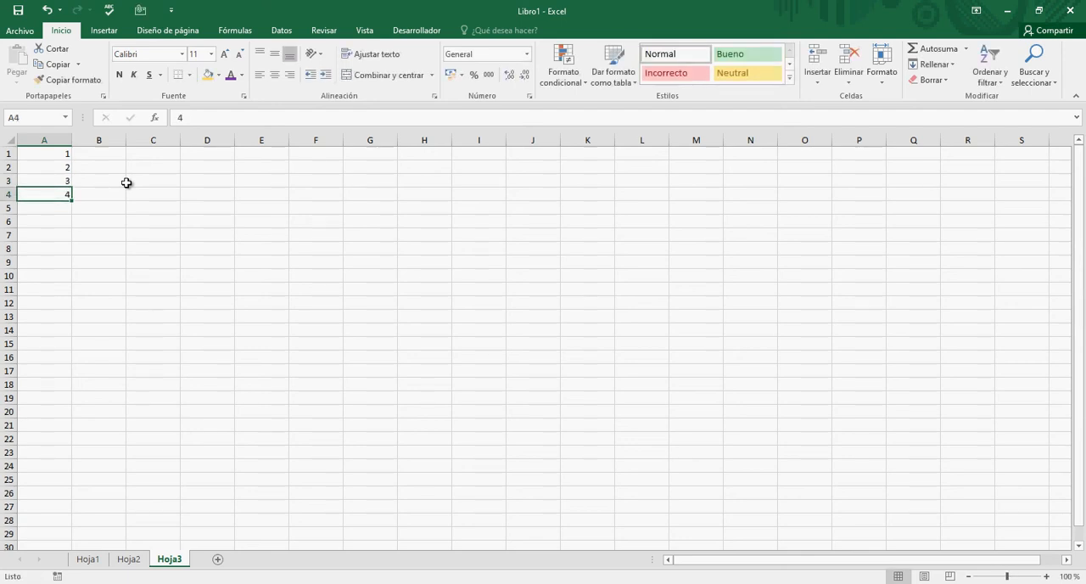
- Copy the number range A1:A4
{"action": "left_click", "coordinate": [160, 154]}
{"action": "left_click", "coordinate": [78, 230]}
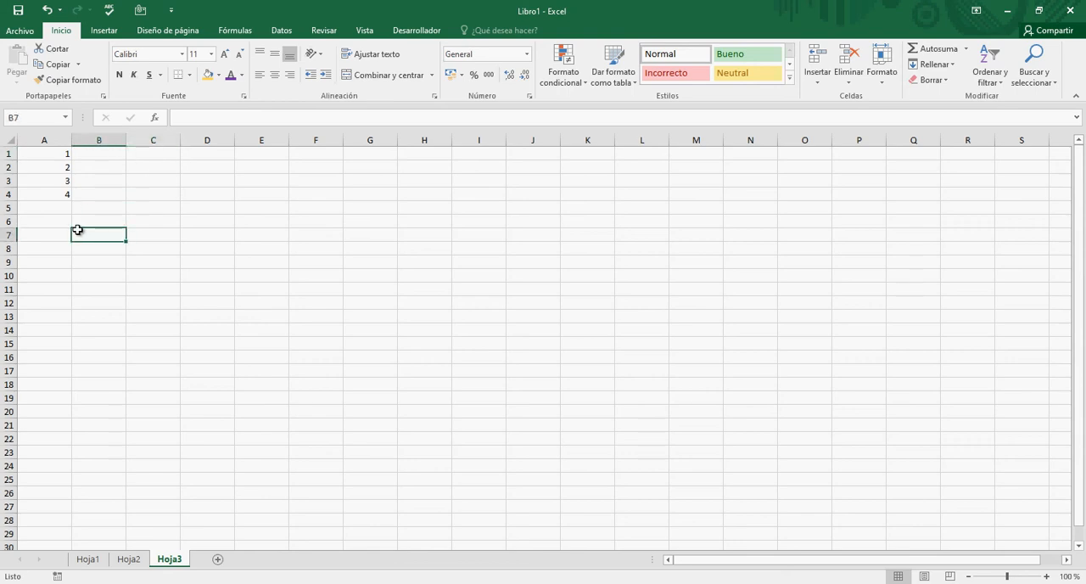
{"action": "left_click_drag", "start_coordinate": [66, 154], "coordinate": [62, 196]}
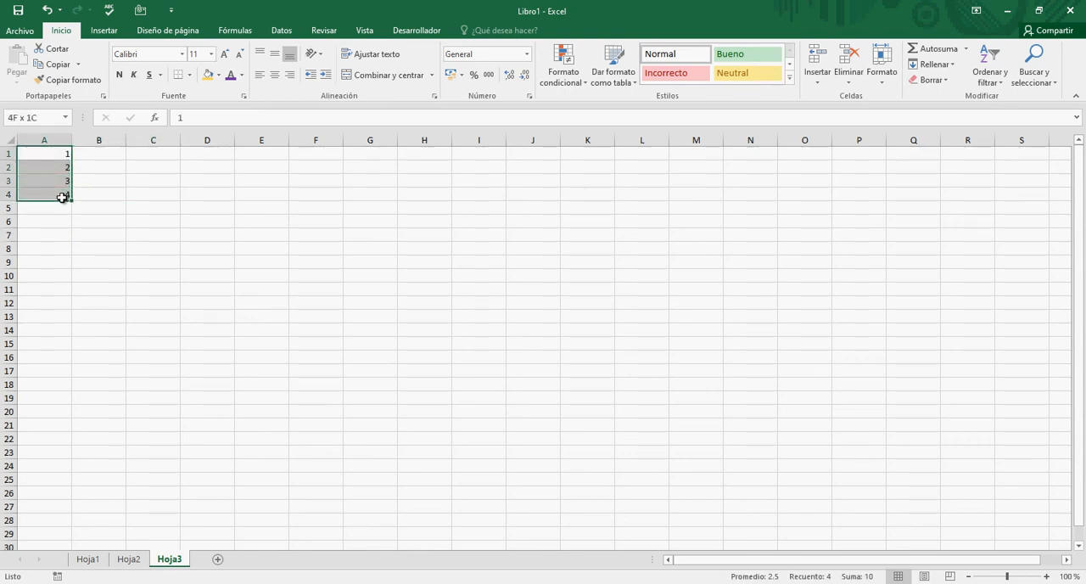
{"action": "left_click_drag", "start_coordinate": [61, 198], "coordinate": [62, 192]}
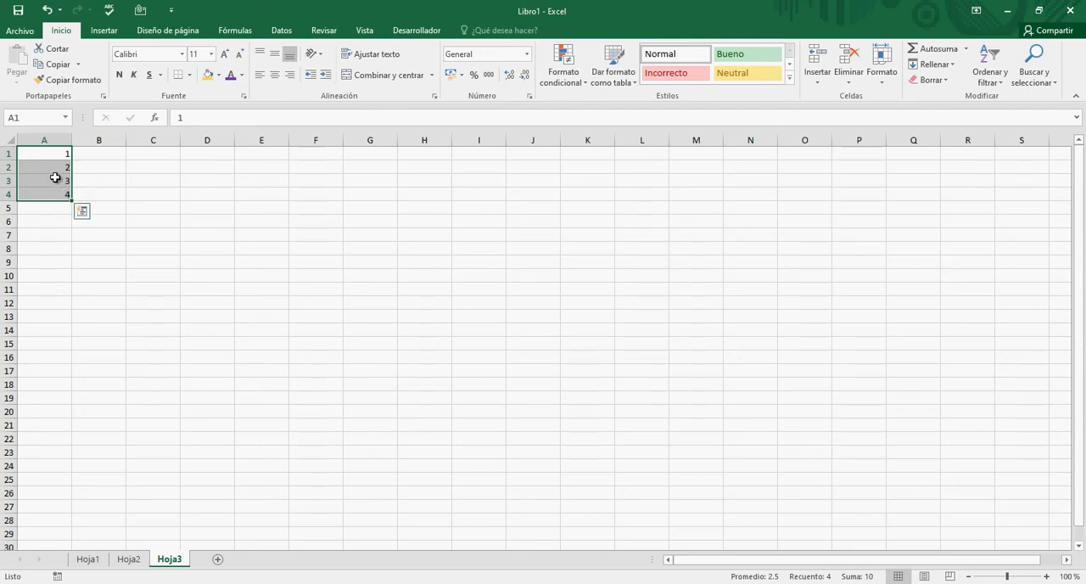
{"action": "right_click", "coordinate": [56, 178]}
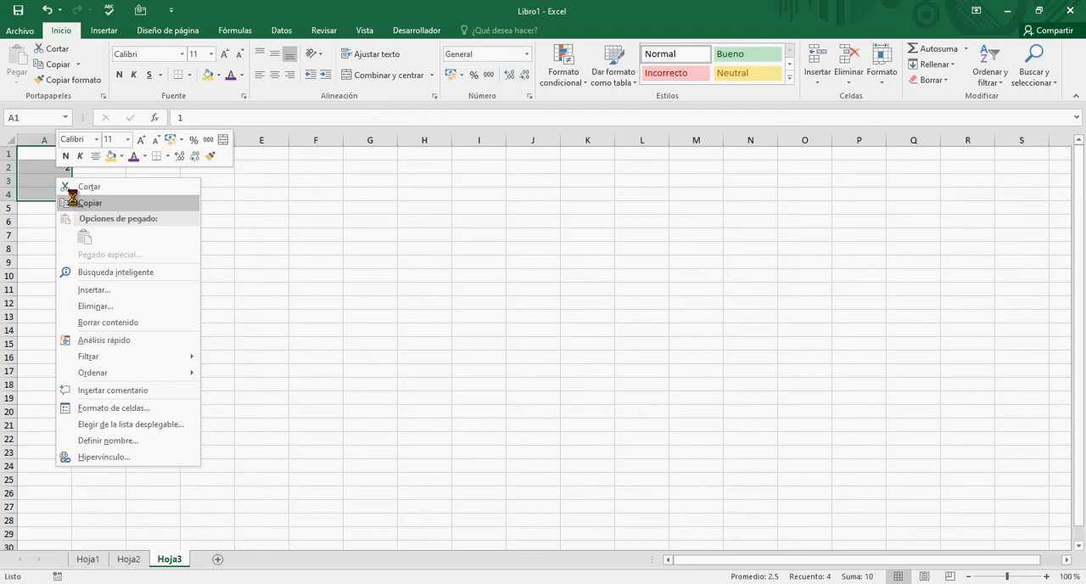
{"action": "left_click", "coordinate": [71, 202]}
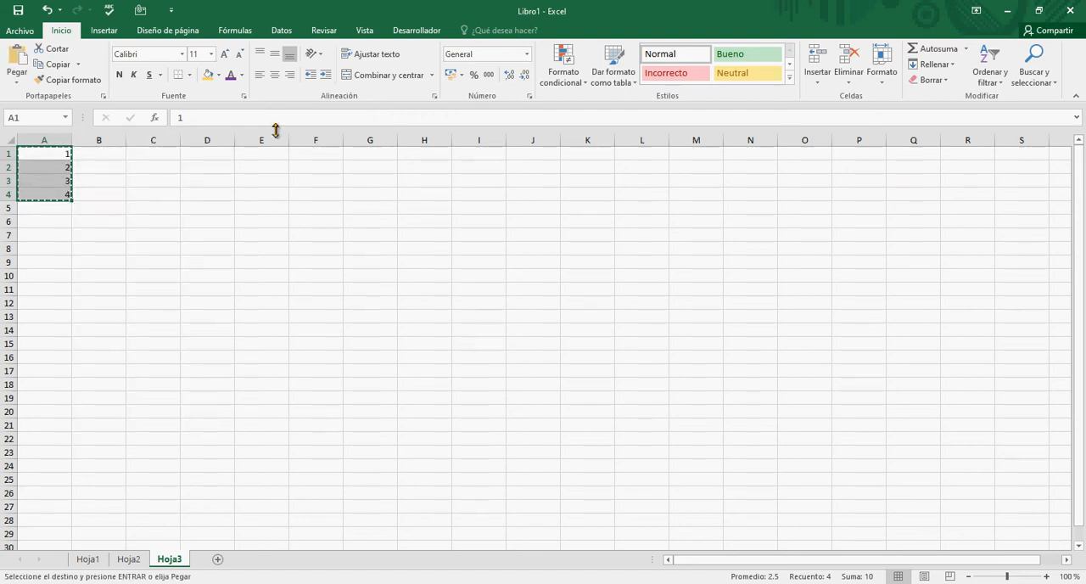
- Paste the copied numbers starting at cell C1, and select the pasted range C1:C4
{"action": "left_click", "coordinate": [360, 34]}
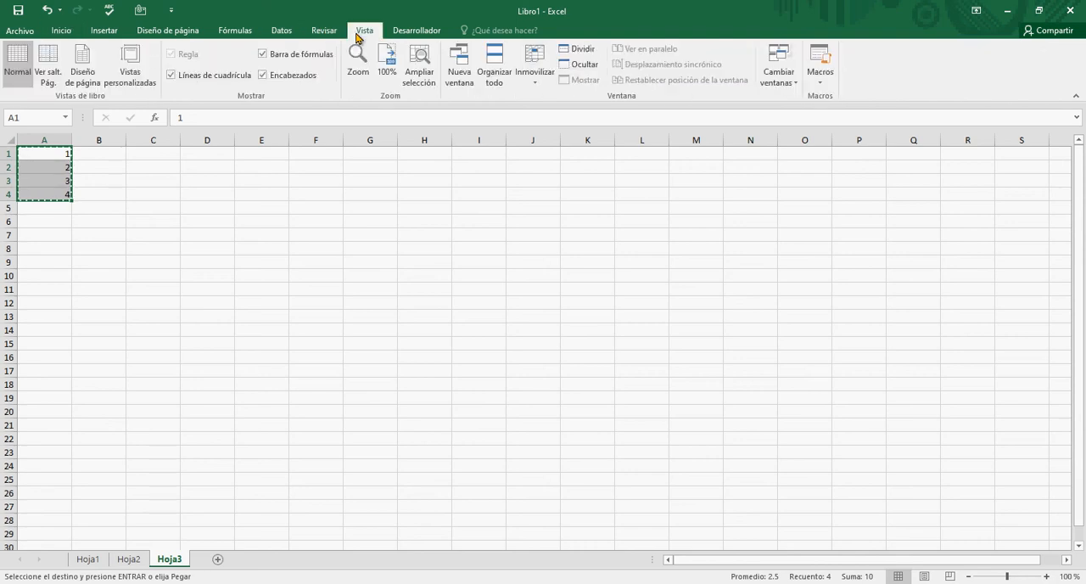
{"action": "left_click", "coordinate": [417, 70]}
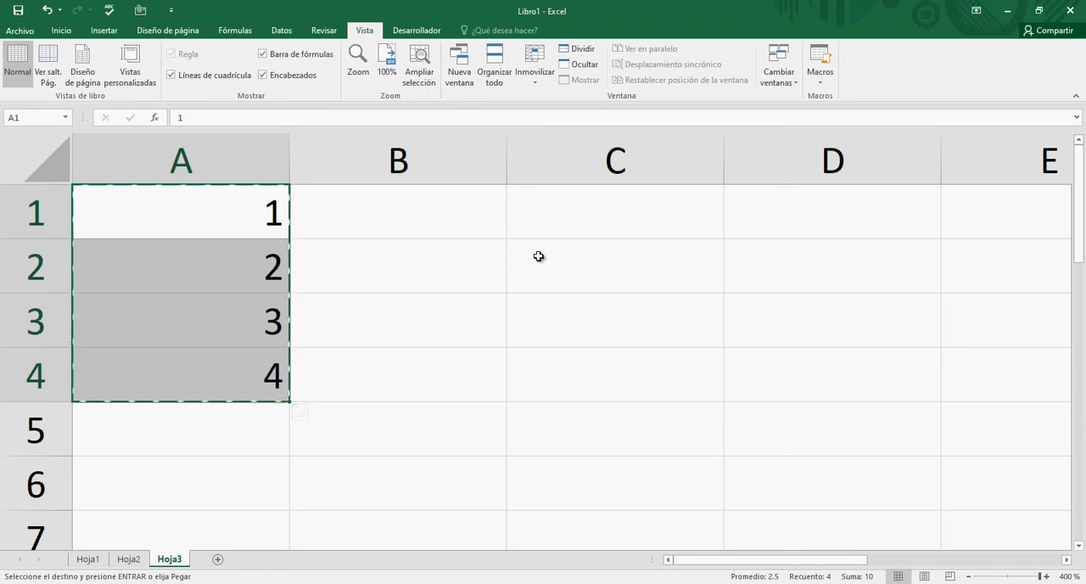
{"action": "left_click", "coordinate": [576, 214]}
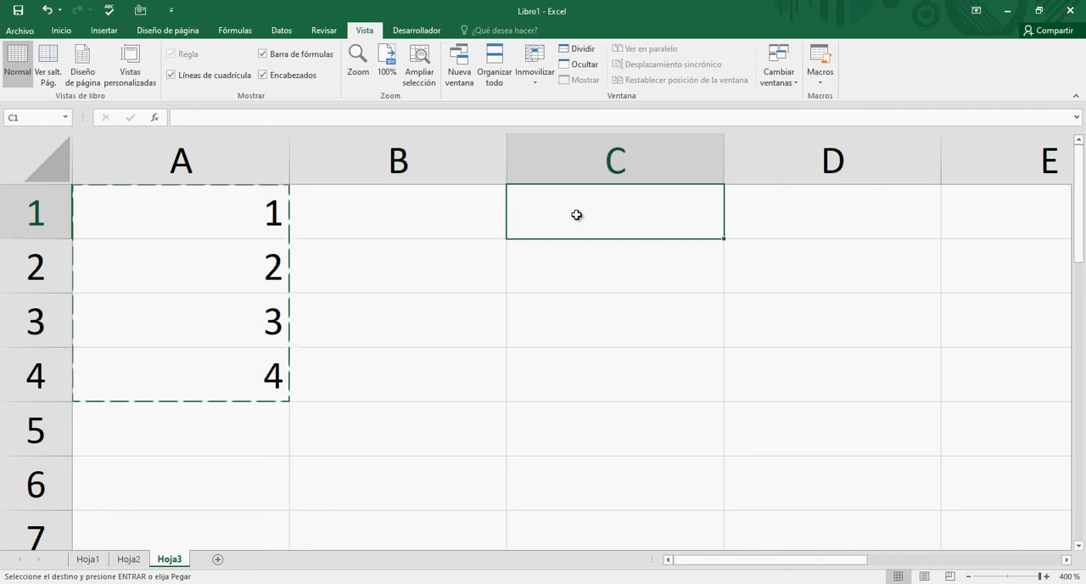
{"action": "right_click", "coordinate": [576, 215]}
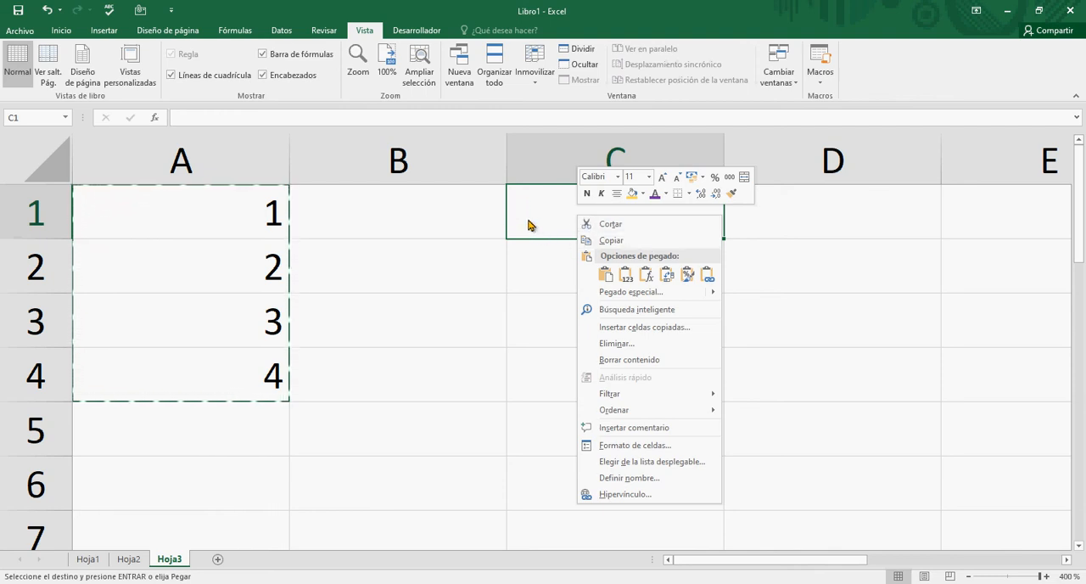
{"action": "left_click", "coordinate": [528, 218]}
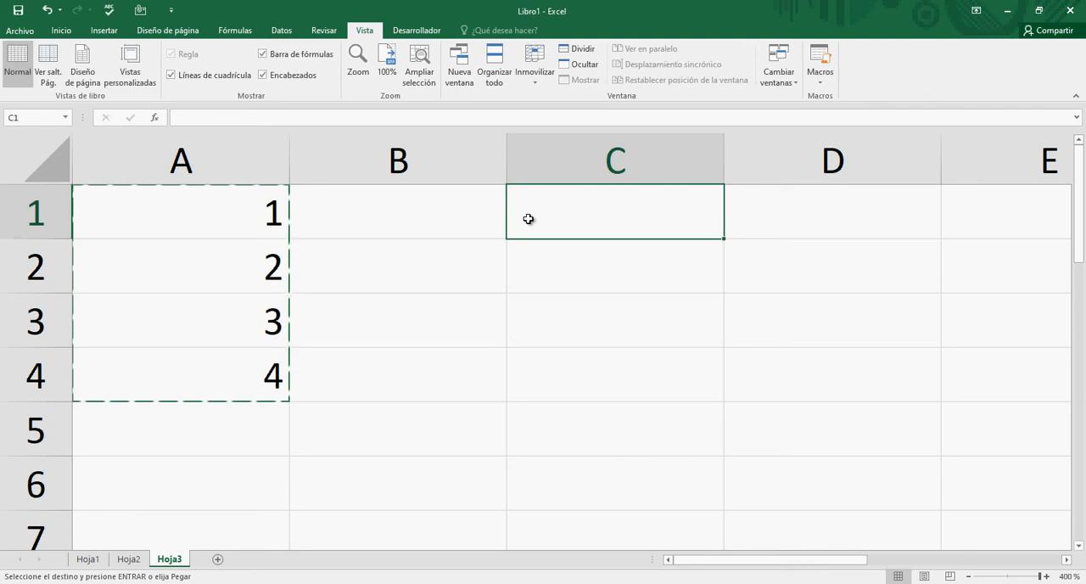
{"action": "key", "text": "ctrl+v"}
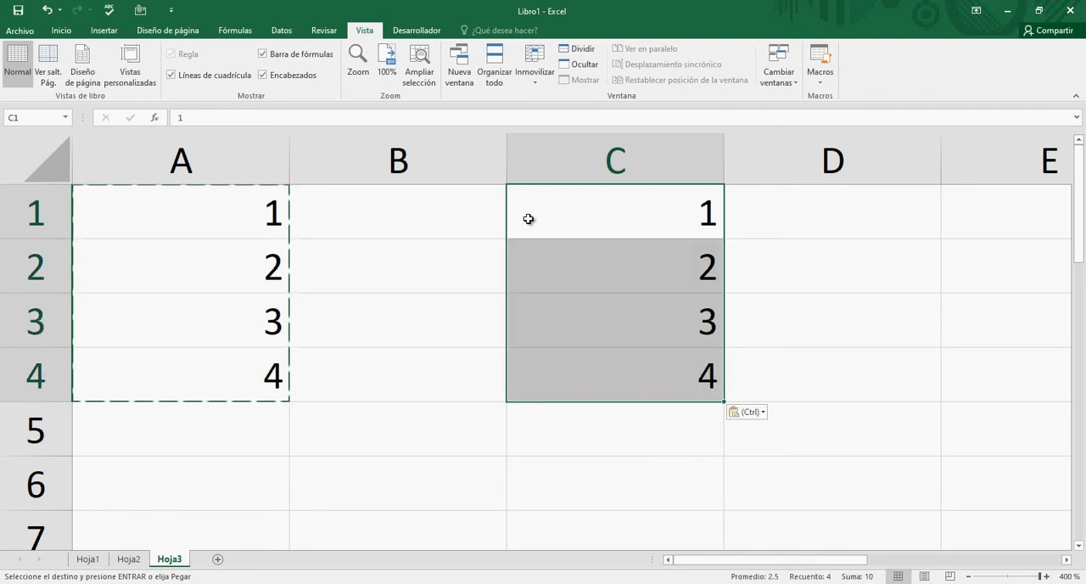
{"action": "left_click", "coordinate": [223, 229]}
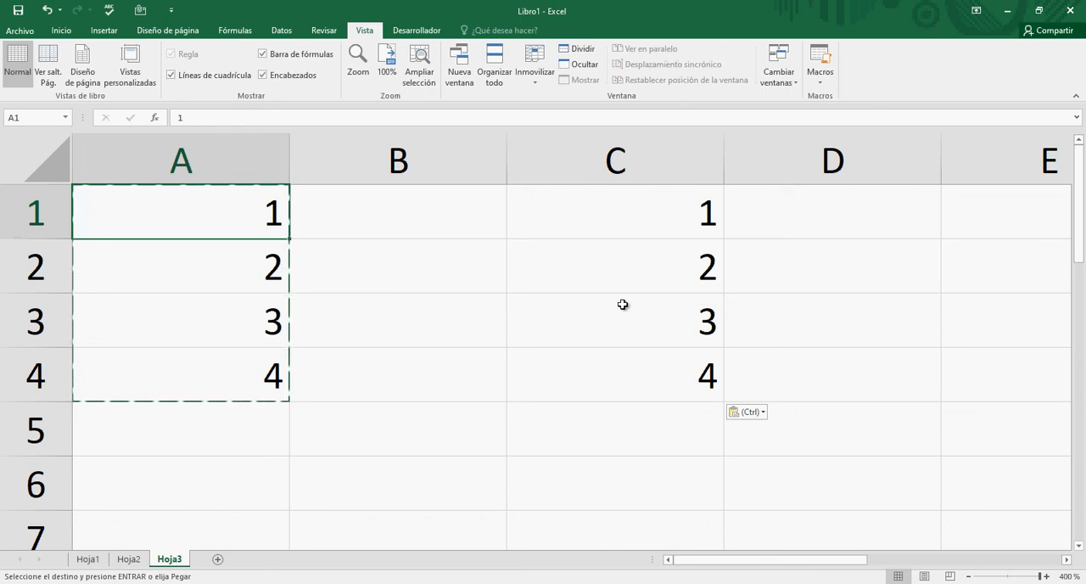
{"action": "left_click_drag", "start_coordinate": [684, 216], "coordinate": [683, 313]}
{"action": "left_click_drag", "start_coordinate": [682, 355], "coordinate": [679, 360]}
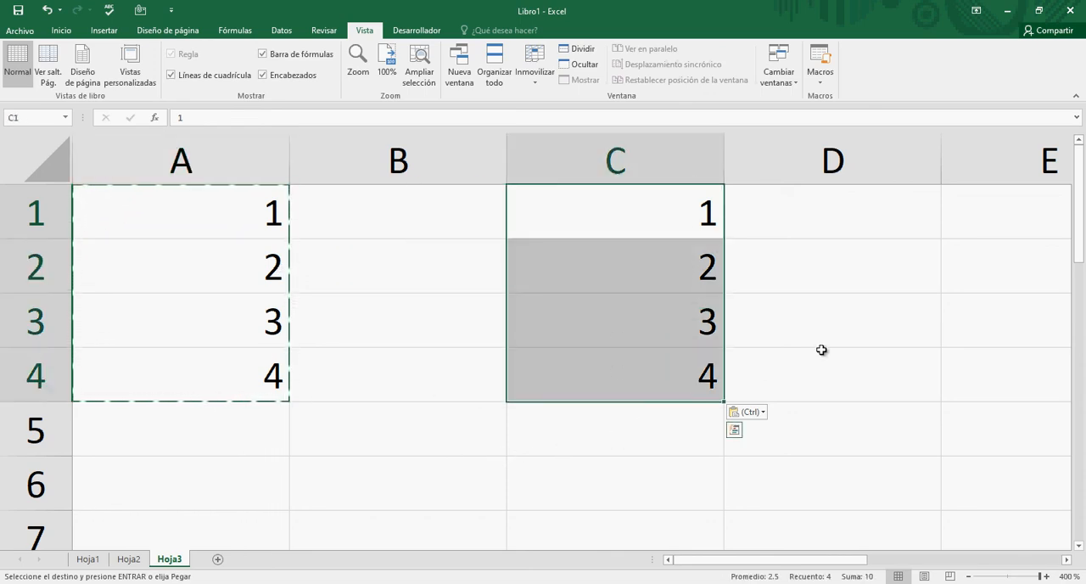
- Paste the copied numbers starting at cell E1 using Paste Special with everything included and no operation
{"action": "left_click", "coordinate": [978, 224]}
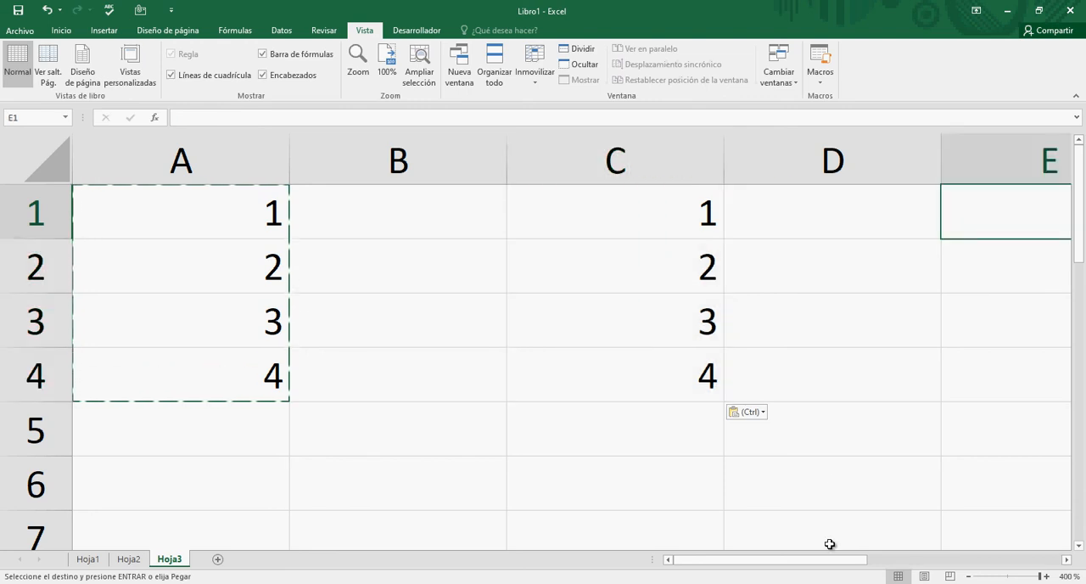
{"action": "mouse_move", "coordinate": [820, 564]}
{"action": "left_mouse_down"}
{"action": "mouse_move", "coordinate": [840, 562]}
{"action": "mouse_move", "coordinate": [827, 562]}
{"action": "left_mouse_up"}
{"action": "right_click", "coordinate": [976, 221]}
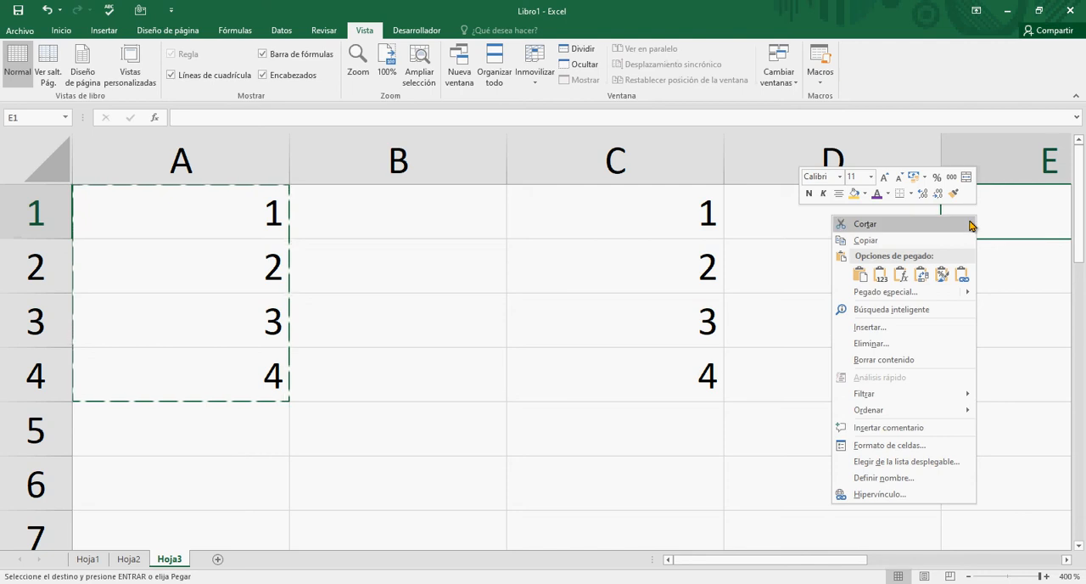
{"action": "mouse_move", "coordinate": [882, 293]}
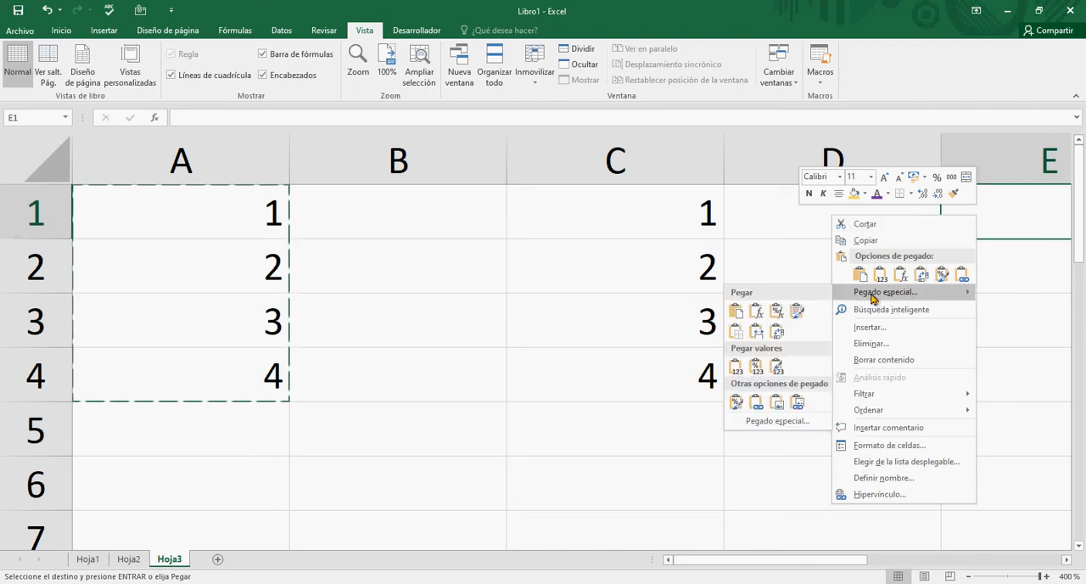
{"action": "left_click", "coordinate": [873, 293]}
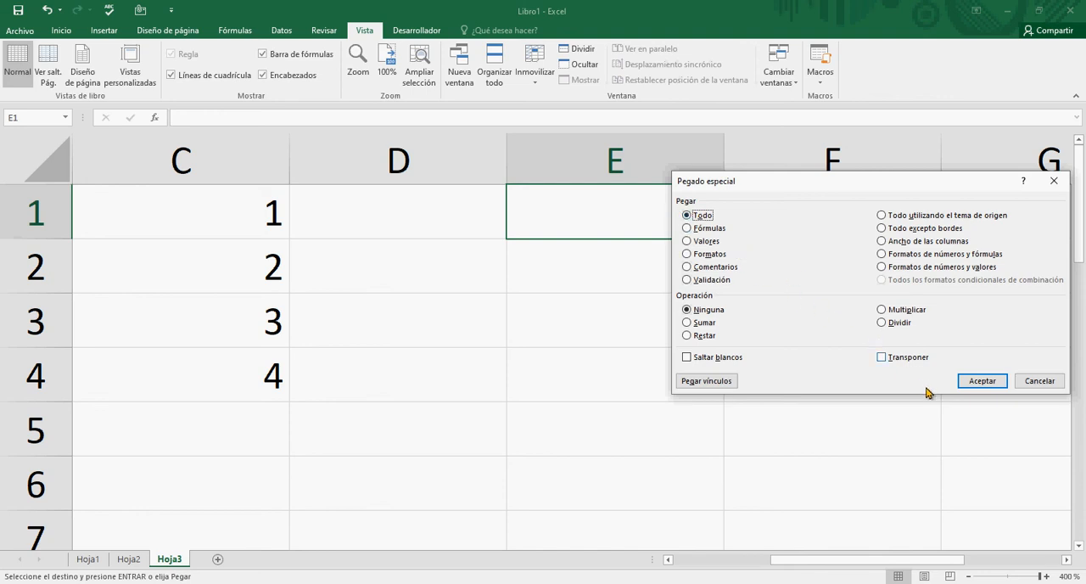
{"action": "left_click", "coordinate": [973, 384]}
{"action": "left_click", "coordinate": [767, 370]}
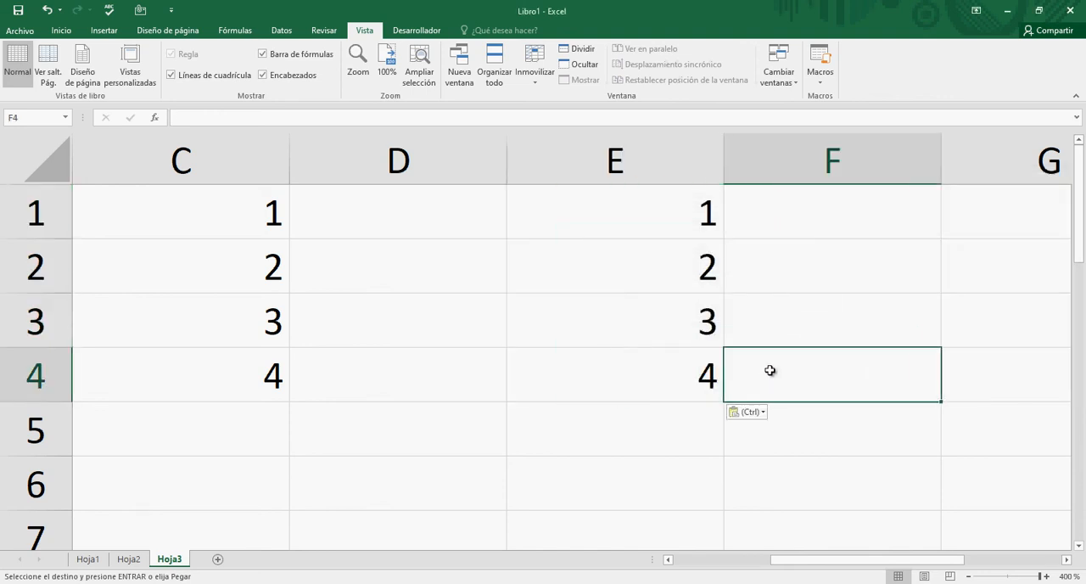
{"action": "left_click", "coordinate": [636, 206]}
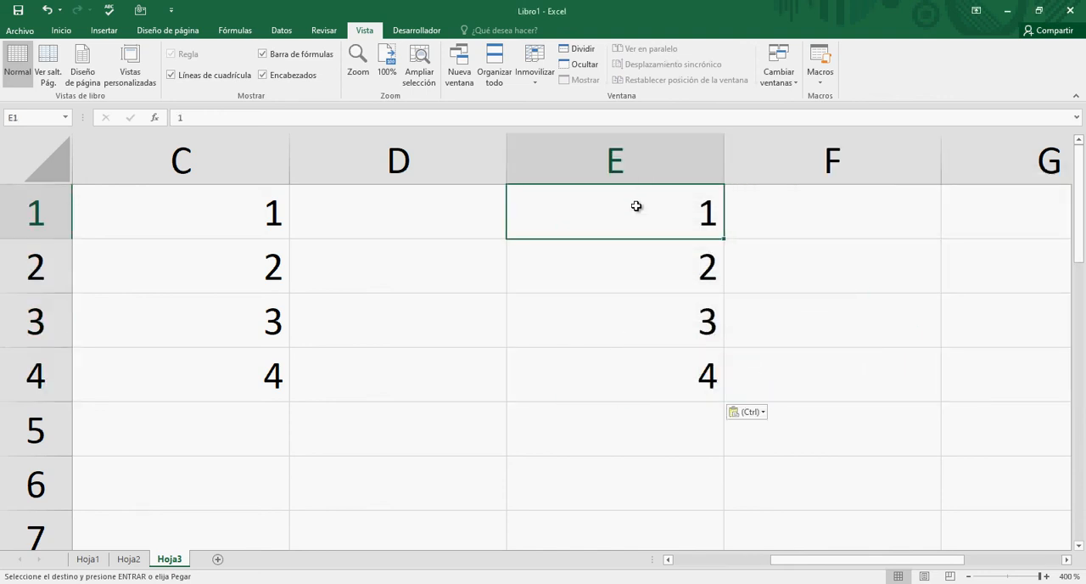
- Review the original numbers in column A against the copies pasted in columns C and E
{"action": "key", "text": "Left"}
{"action": "key", "text": "Left"}
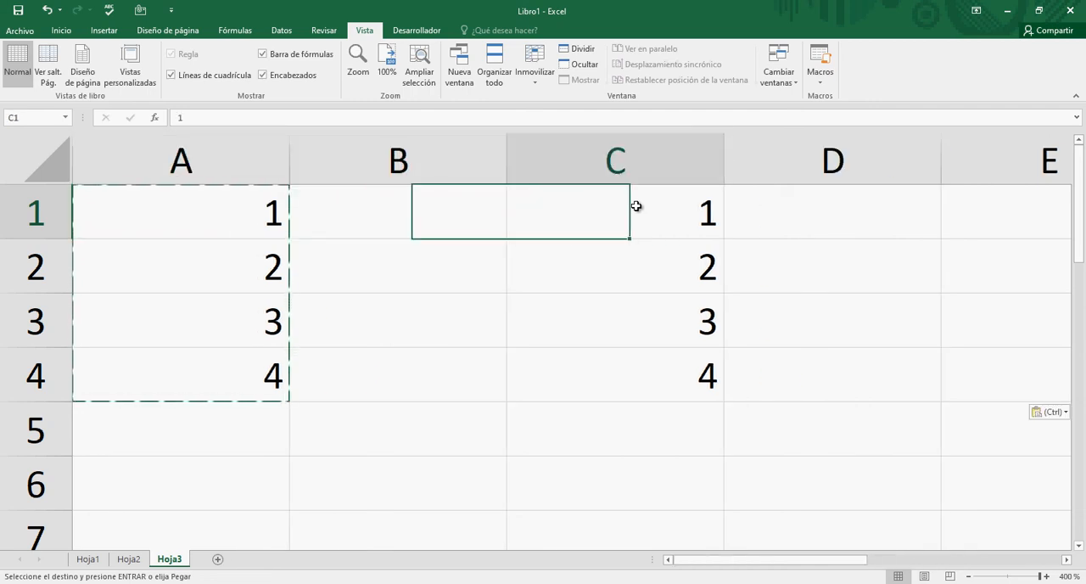
{"action": "key", "text": "Right"}
{"action": "key", "text": "Right"}
{"action": "key", "text": "Left"}
{"action": "key", "text": "Left"}
{"action": "key", "text": "Left"}
{"action": "key", "text": "Left"}
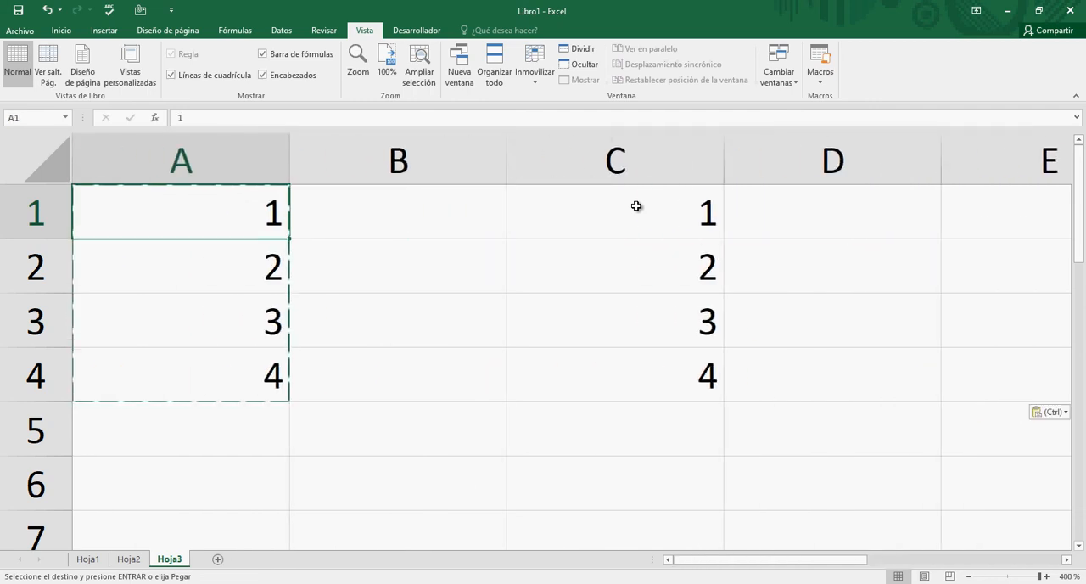
{"action": "key", "text": "Down"}
{"action": "key", "text": "Down"}
{"action": "key", "text": "Down"}
{"action": "key", "text": "Down"}
{"action": "key", "text": "Up"}
{"action": "key", "text": "Up"}
{"action": "key", "text": "Up"}
{"action": "key", "text": "Up"}
- Extend the selection down from cell A1, shrink it back to A1, and cancel the pending copy
{"action": "key", "text": "shift+Down"}
{"action": "key", "text": "shift+Down"}
{"action": "key", "text": "shift+Down"}
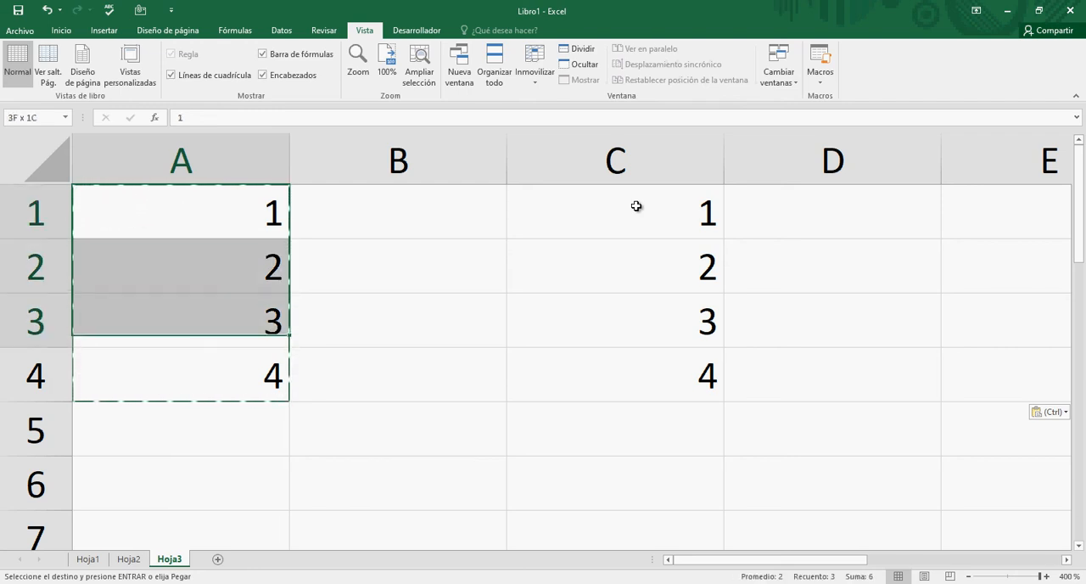
{"action": "key", "text": "shift+Up"}
{"action": "key", "text": "shift+Up"}
{"action": "key", "text": "shift+Up"}
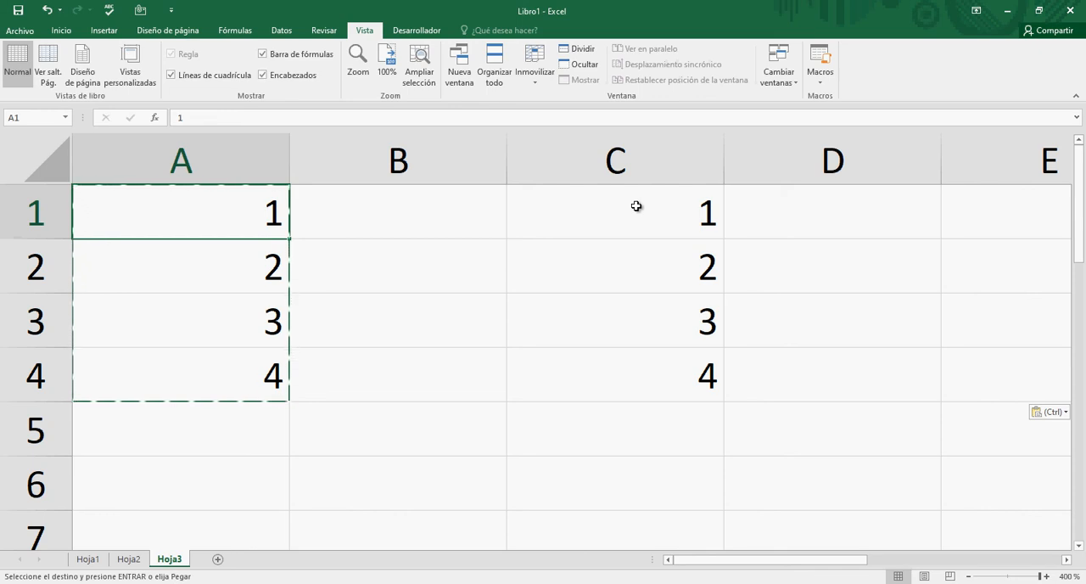
{"action": "key", "text": "Escape"}
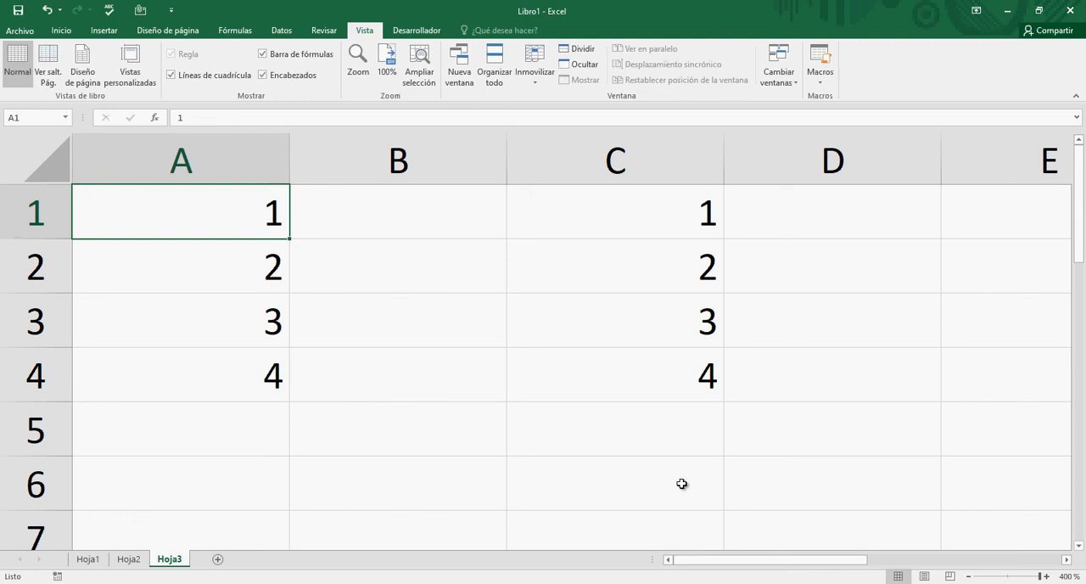
- Enter the numbers 1, 2 and 3 in cells B6 to B8
{"action": "scroll", "coordinate": [587, 506], "scroll_direction": "down", "scroll_amount": 2}
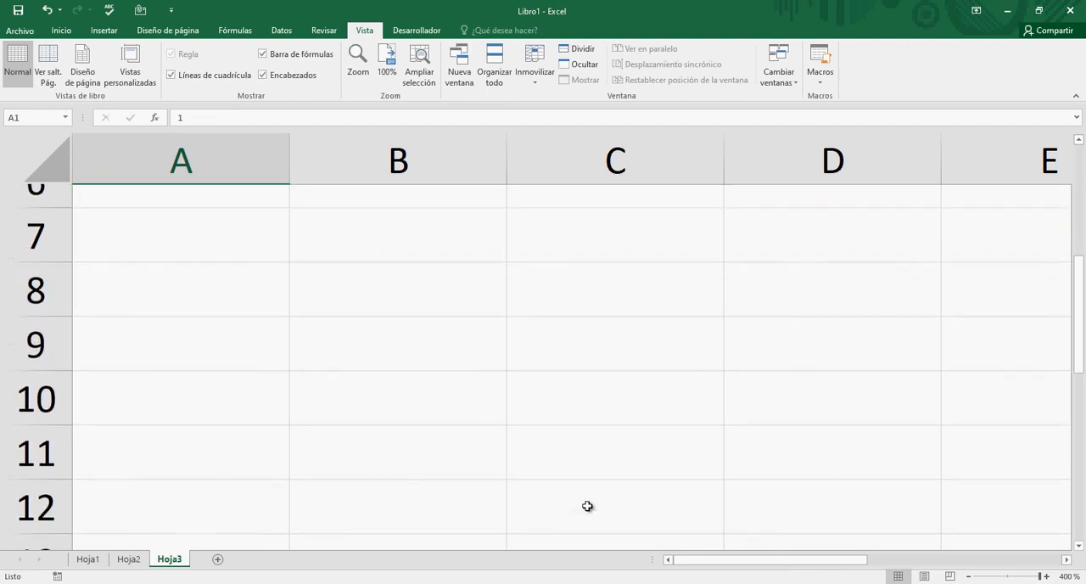
{"action": "scroll", "coordinate": [587, 505], "scroll_direction": "up", "scroll_amount": 1}
{"action": "left_click", "coordinate": [418, 336]}
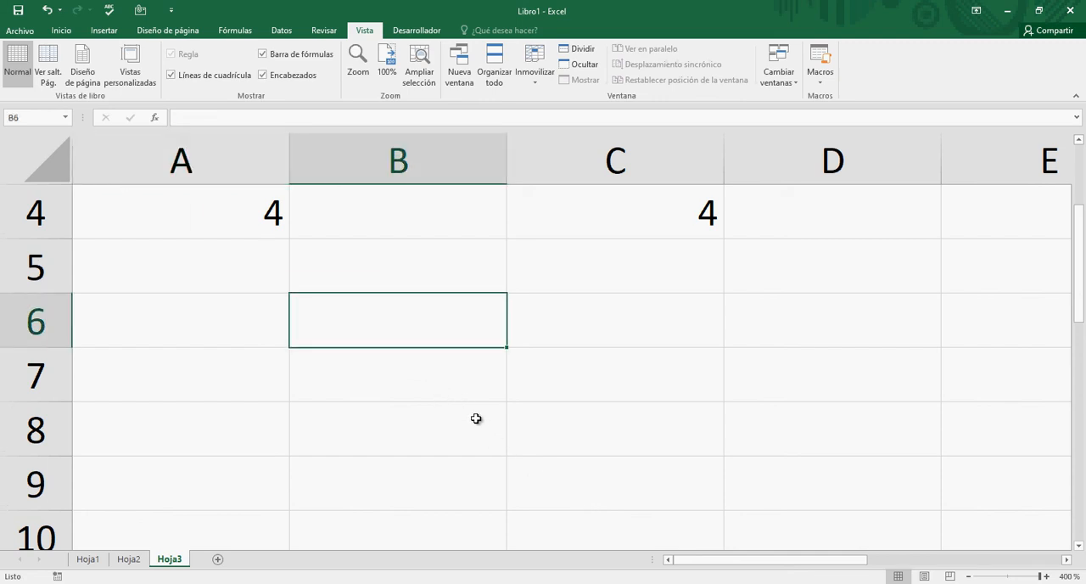
{"action": "type", "text": "1"}
{"action": "key", "text": "Return"}
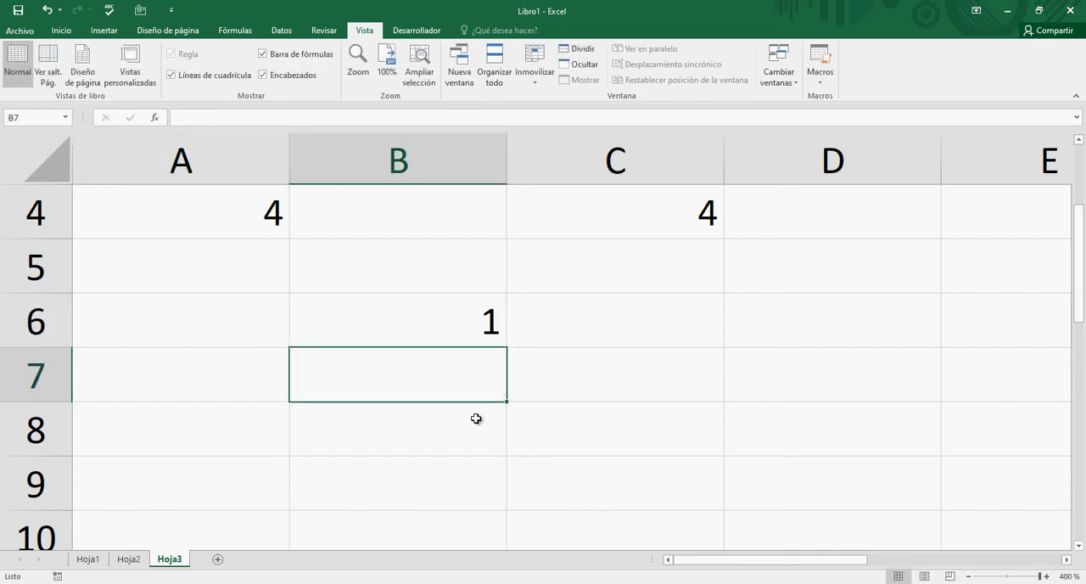
{"action": "type", "text": "2"}
{"action": "key", "text": "Return"}
{"action": "type", "text": "3"}
{"action": "key", "text": "Return"}
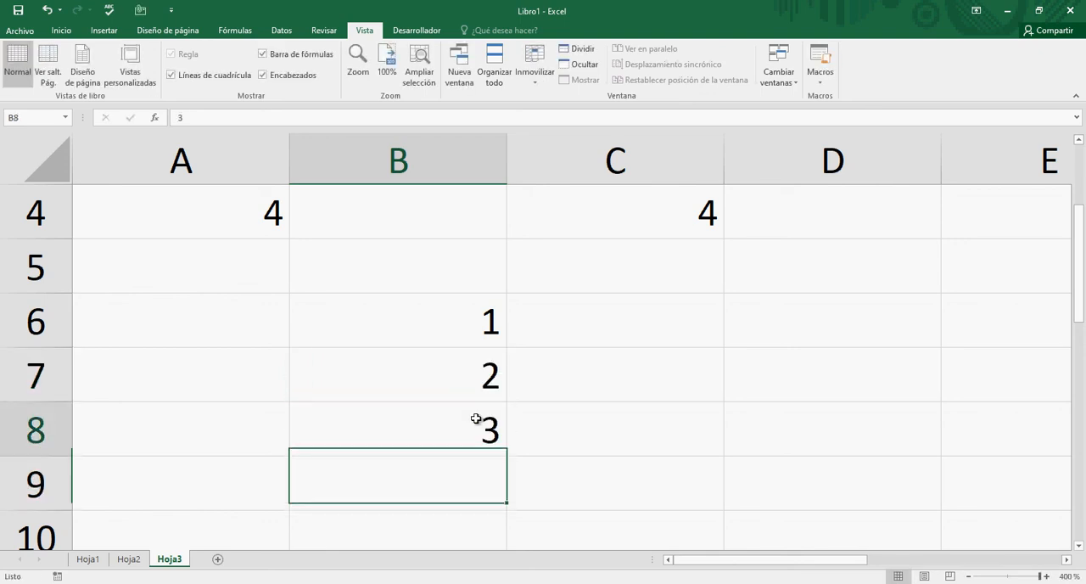
- Extend the number series in B6:B8 down to cell B19 with AutoFill
{"action": "key", "text": "Up"}
{"action": "key", "text": "Up"}
{"action": "key", "text": "Up"}
{"action": "key", "text": "shift+Down"}
{"action": "key", "text": "shift+Down"}
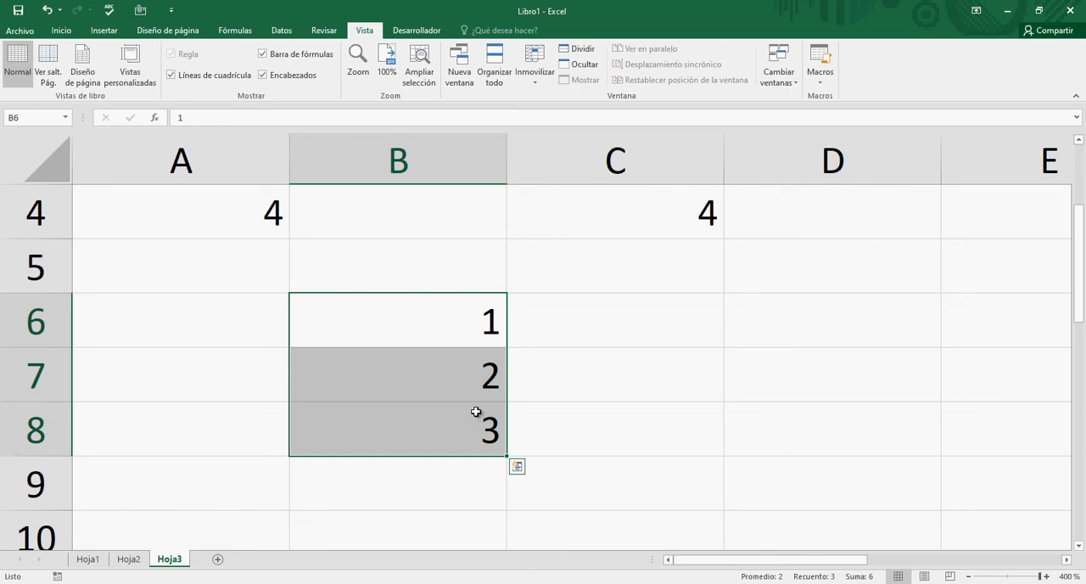
{"action": "scroll", "coordinate": [580, 473], "scroll_direction": "down", "scroll_amount": 2}
{"action": "scroll", "coordinate": [581, 473], "scroll_direction": "up", "scroll_amount": 2}
{"action": "left_click", "coordinate": [1017, 578]}
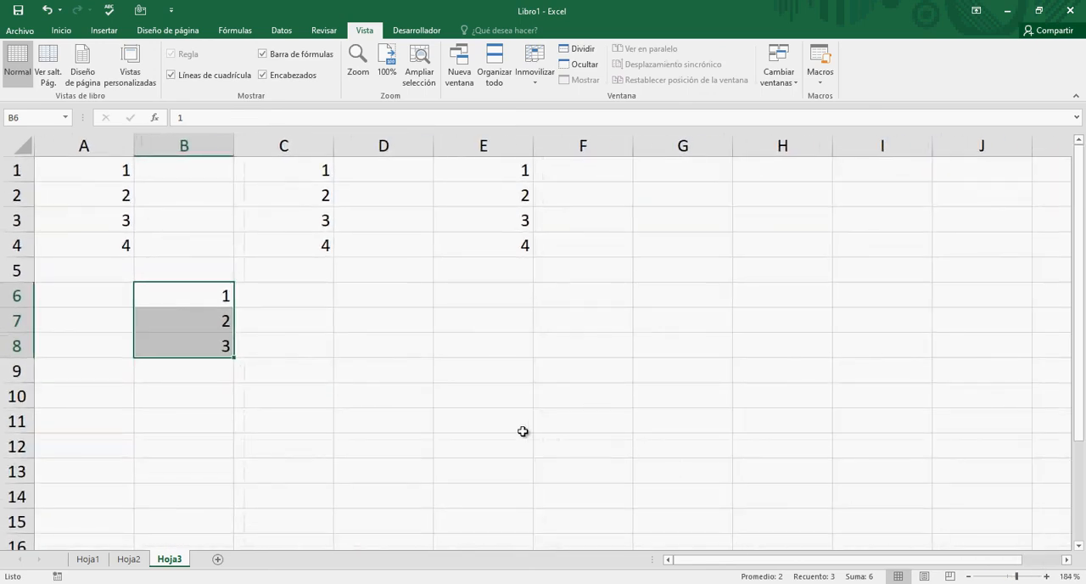
{"action": "left_click", "coordinate": [274, 310]}
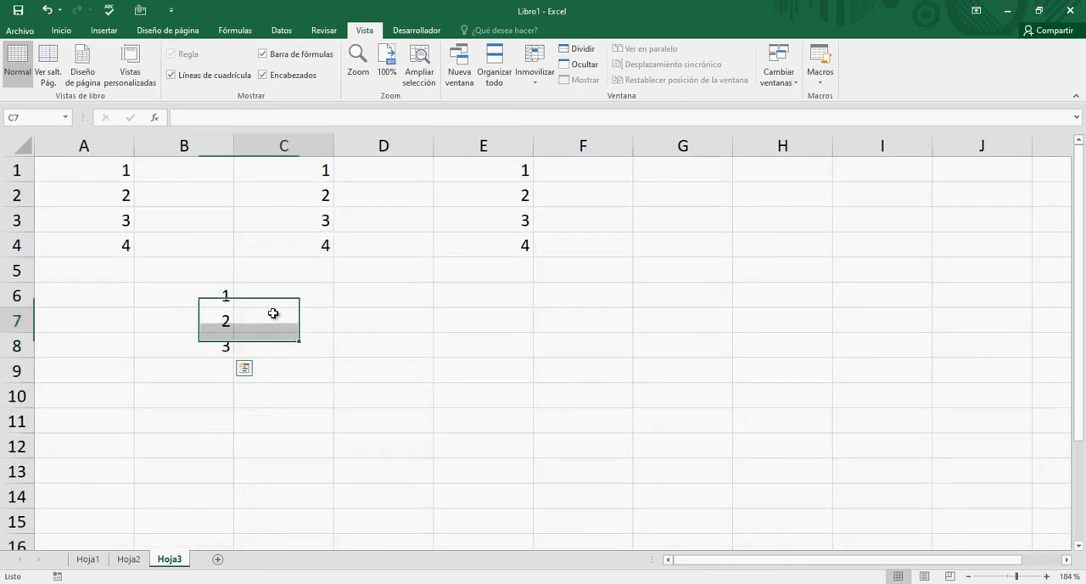
{"action": "left_click", "coordinate": [204, 301]}
{"action": "left_click_drag", "start_coordinate": [203, 302], "coordinate": [204, 347]}
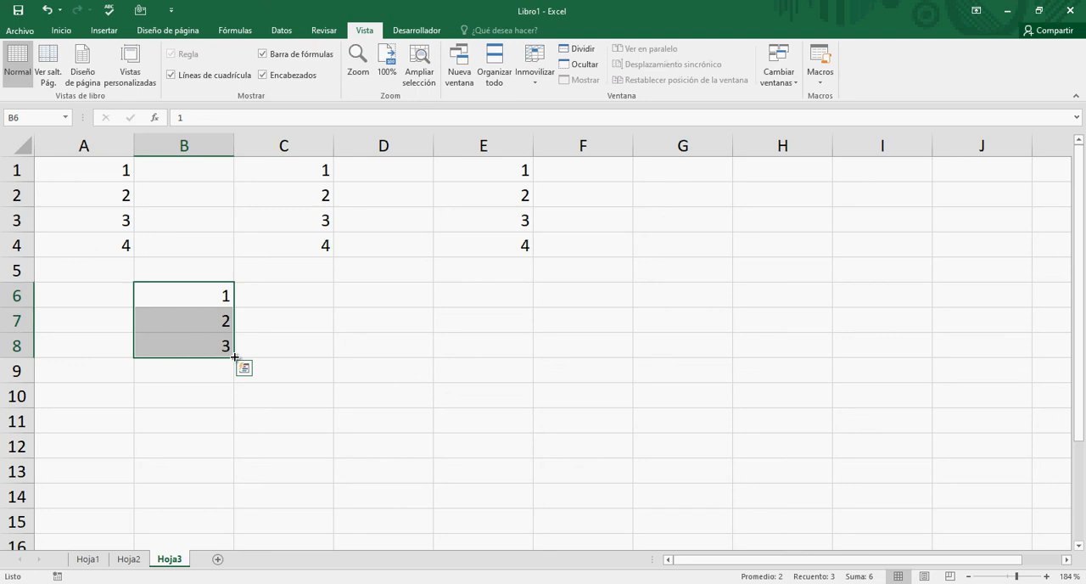
{"action": "left_click_drag", "start_coordinate": [234, 357], "coordinate": [234, 357]}
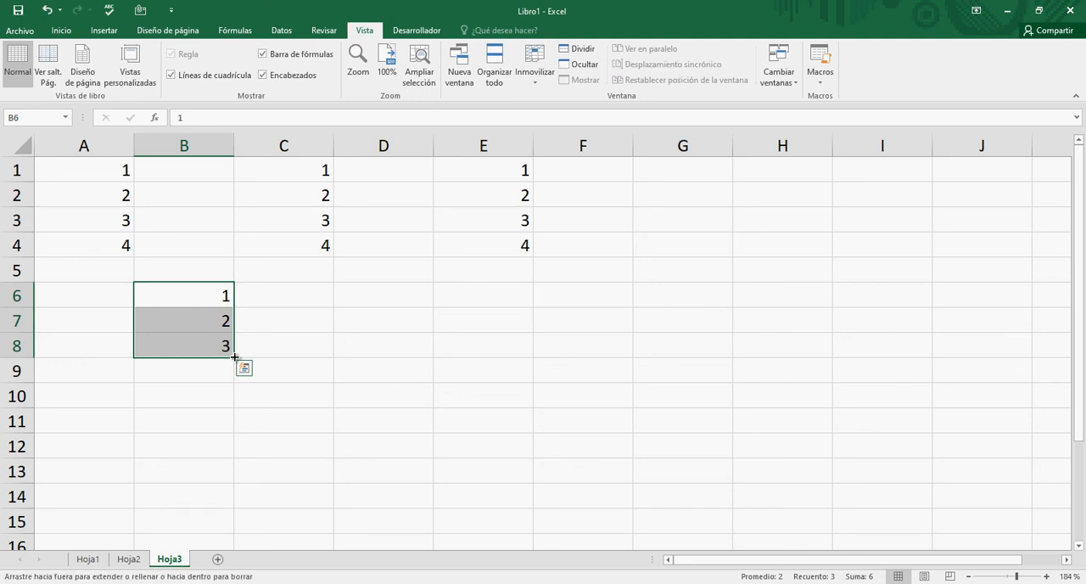
{"action": "left_click_drag", "start_coordinate": [234, 357], "coordinate": [224, 524]}
- Examine the values of the filled series in column B cell by cell
{"action": "left_click", "coordinate": [229, 246]}
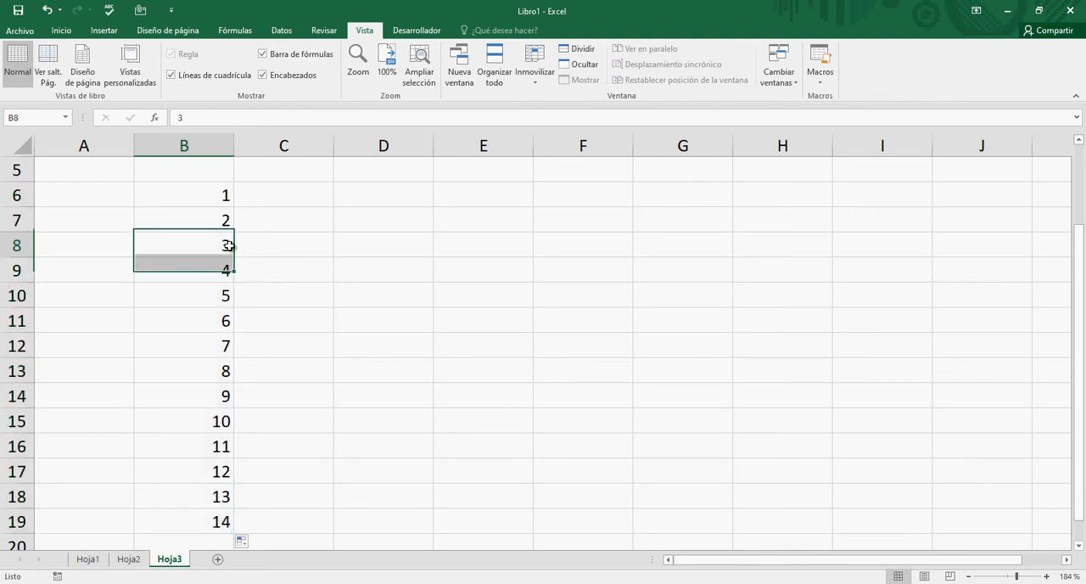
{"action": "key", "text": "Up"}
{"action": "key", "text": "Up"}
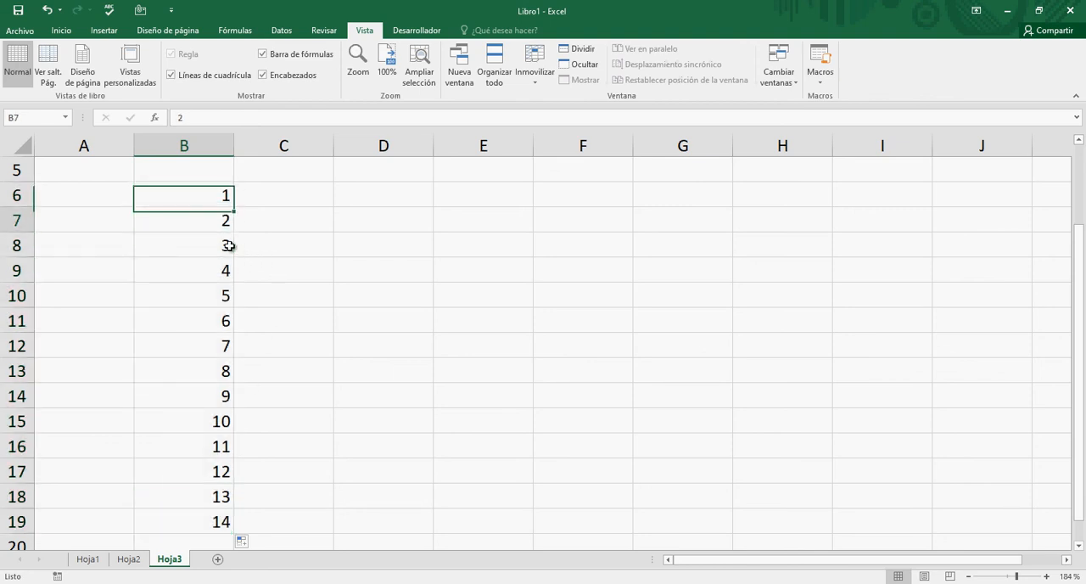
{"action": "key", "text": "Down"}
{"action": "key", "text": "Down"}
{"action": "key", "text": "Down"}
{"action": "key", "text": "Down"}
{"action": "key", "text": "Down"}
{"action": "key", "text": "Down"}
{"action": "key", "text": "Down"}
{"action": "key", "text": "Down"}
{"action": "key", "text": "Down"}
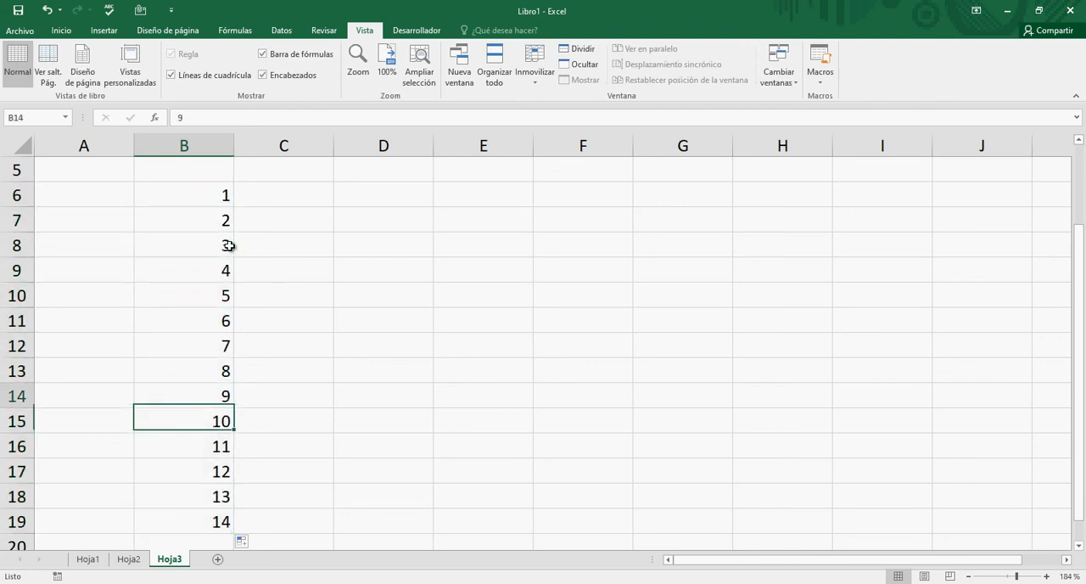
{"action": "key", "text": "Up"}
{"action": "key", "text": "Up"}
{"action": "key", "text": "Up"}
{"action": "key", "text": "Up"}
{"action": "key", "text": "Up"}
{"action": "key", "text": "Up"}
{"action": "key", "text": "Up"}
{"action": "key", "text": "Up"}
{"action": "key", "text": "Up"}
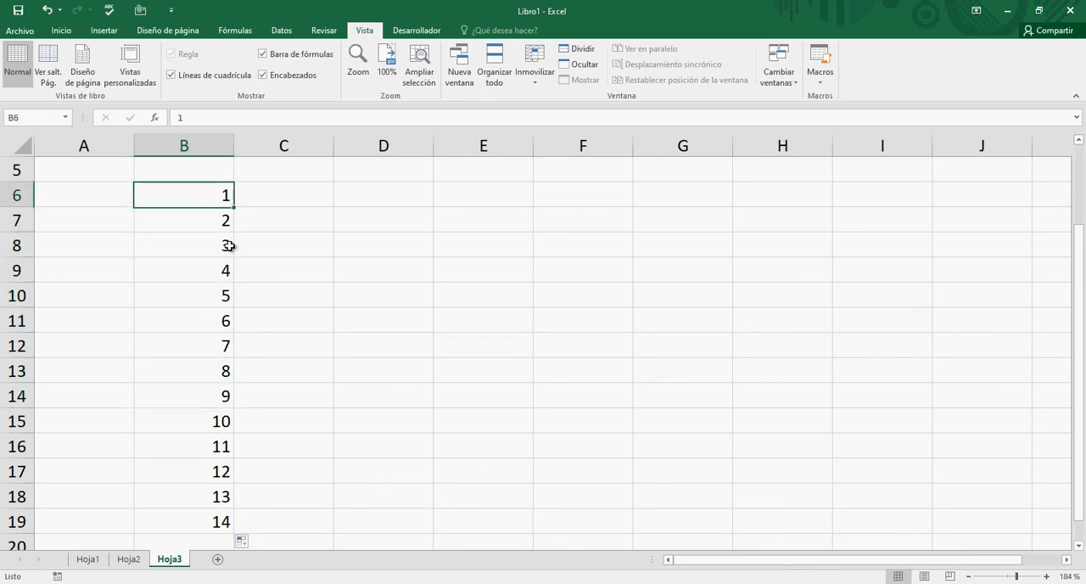
- Enter -1 in cell C6 and -2 in cell C7
{"action": "key", "text": "Right"}
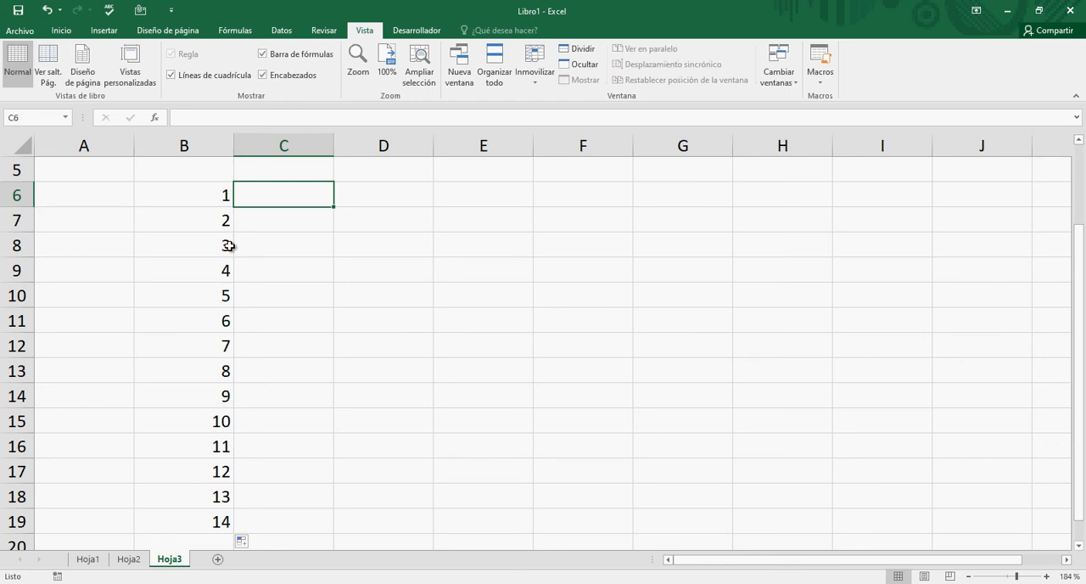
{"action": "type", "text": "-"}
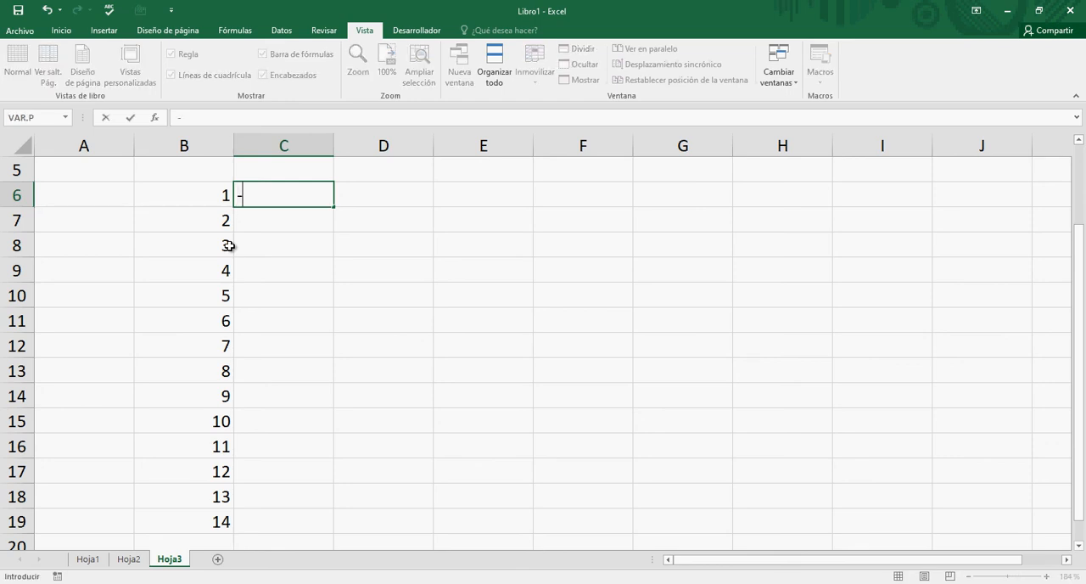
{"action": "type", "text": "1"}
{"action": "key", "text": "Return"}
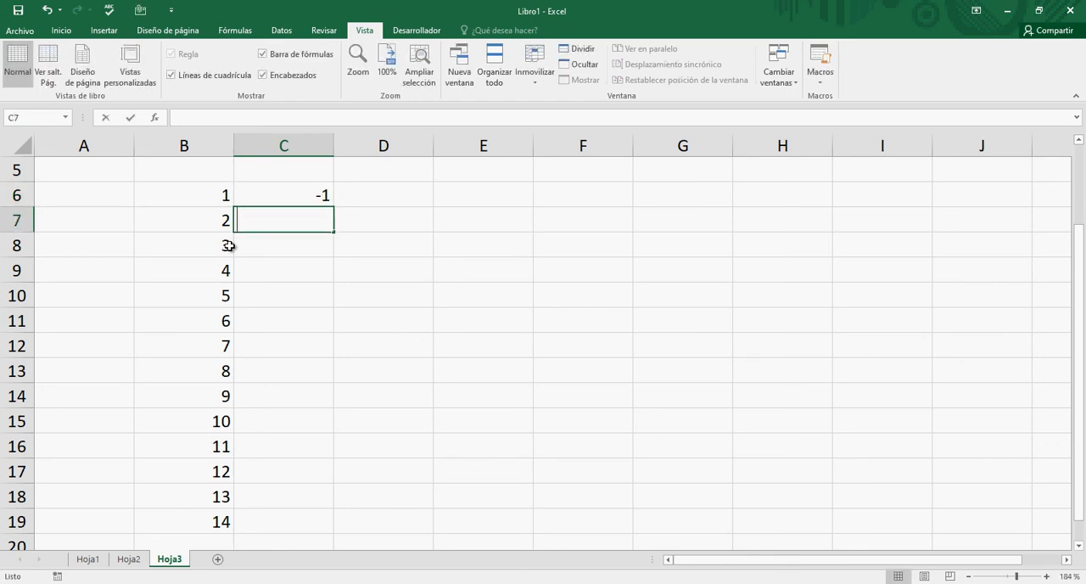
{"action": "type", "text": "-2"}
{"action": "key", "text": "Return"}
- Extend the negative series in C6:C7 down to cell C19 with AutoFill, and check several filled cells
{"action": "key", "text": "Up"}
{"action": "key", "text": "Up"}
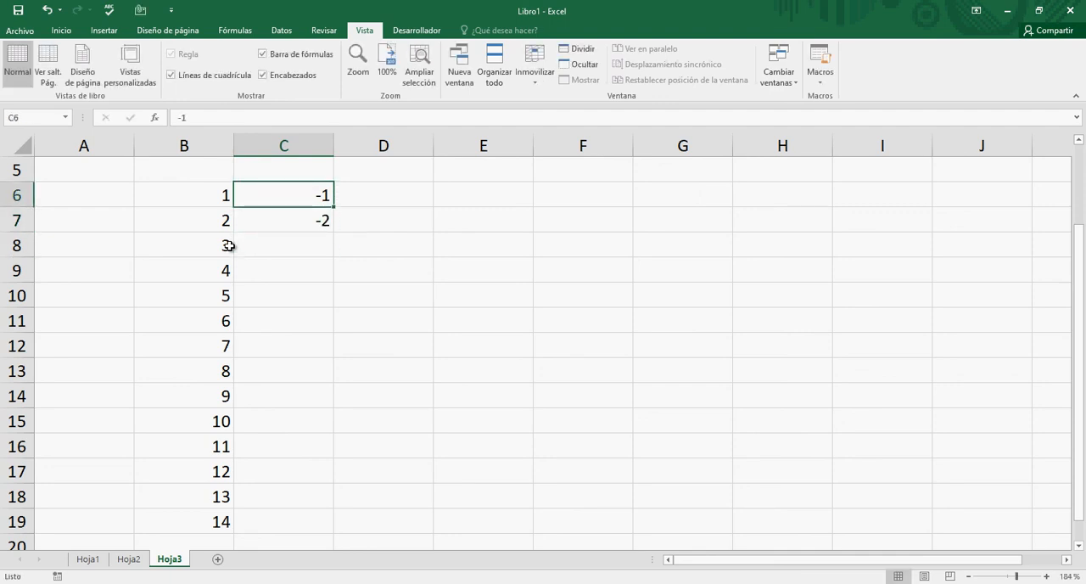
{"action": "key", "text": "shift+Down"}
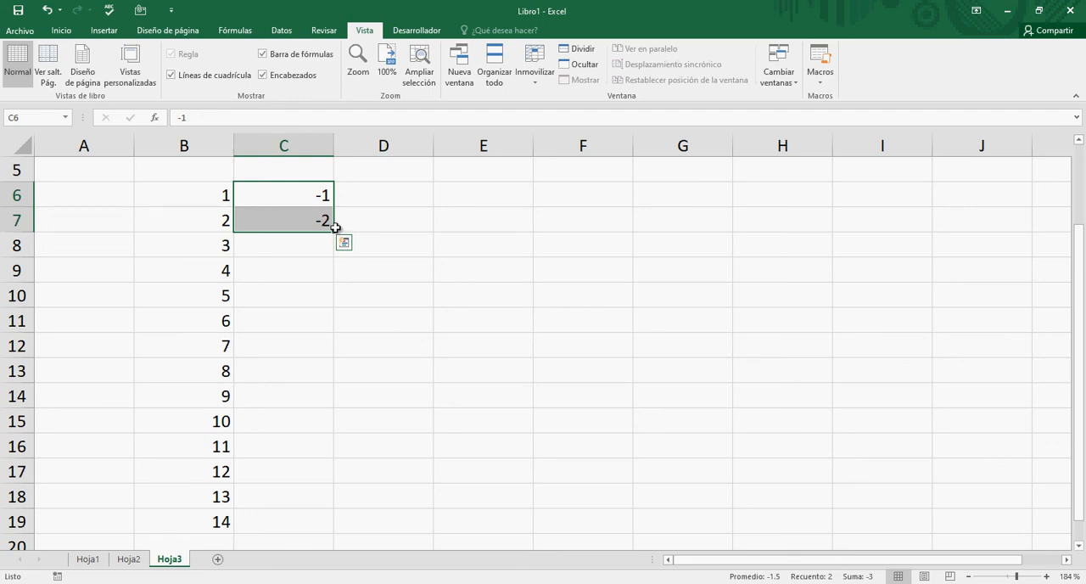
{"action": "left_click_drag", "start_coordinate": [335, 230], "coordinate": [334, 526]}
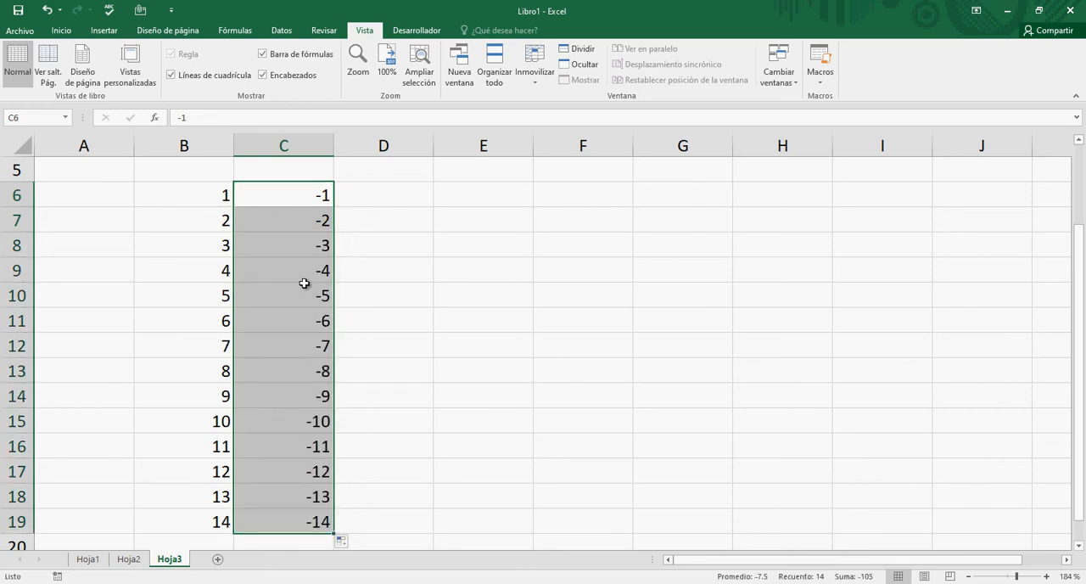
{"action": "left_click", "coordinate": [312, 314]}
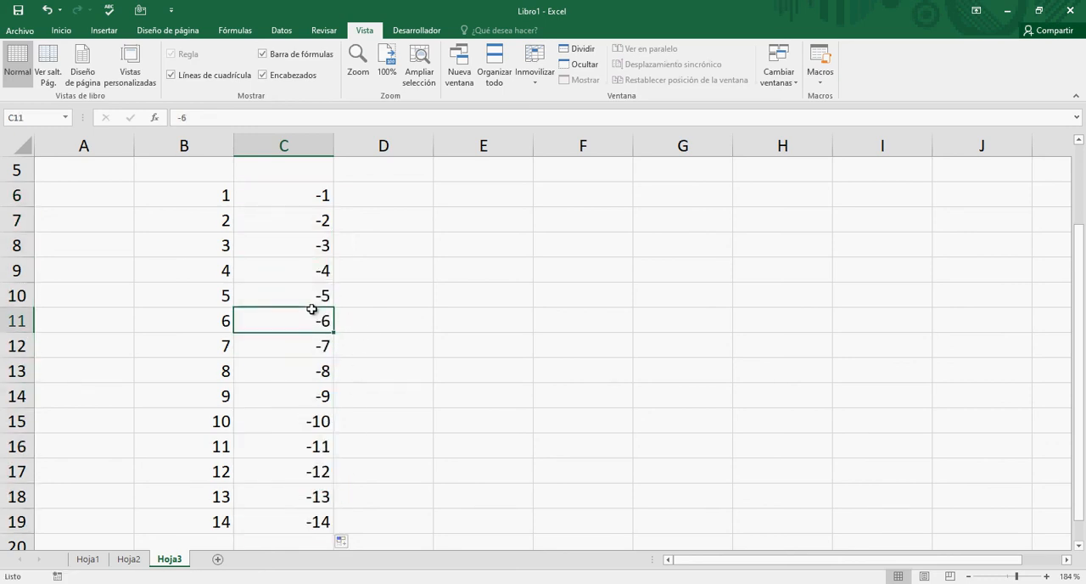
{"action": "left_click", "coordinate": [315, 289]}
{"action": "left_click", "coordinate": [310, 216]}
{"action": "left_click", "coordinate": [311, 198]}
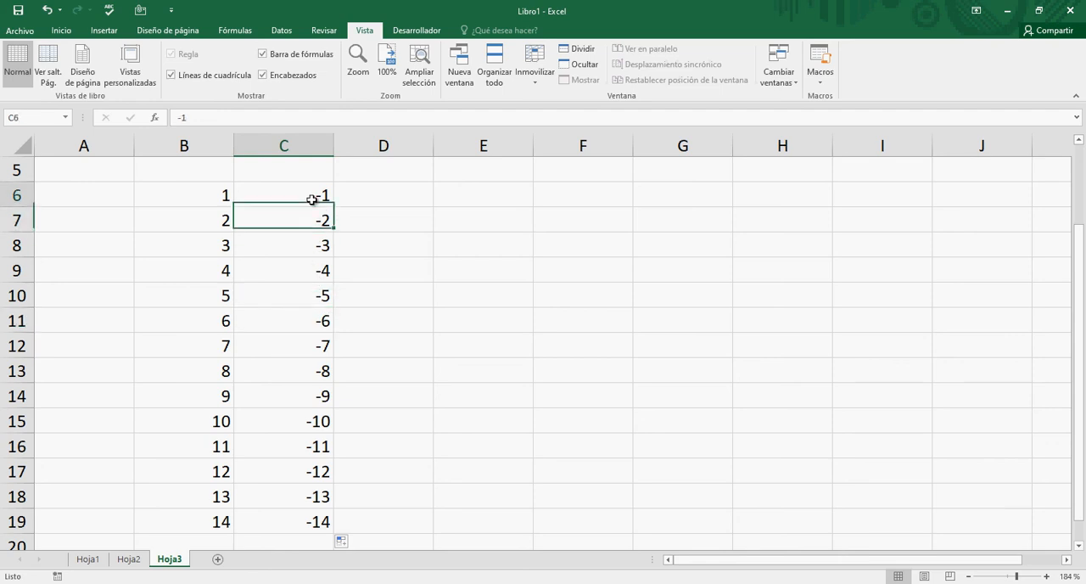
{"action": "left_click", "coordinate": [383, 199]}
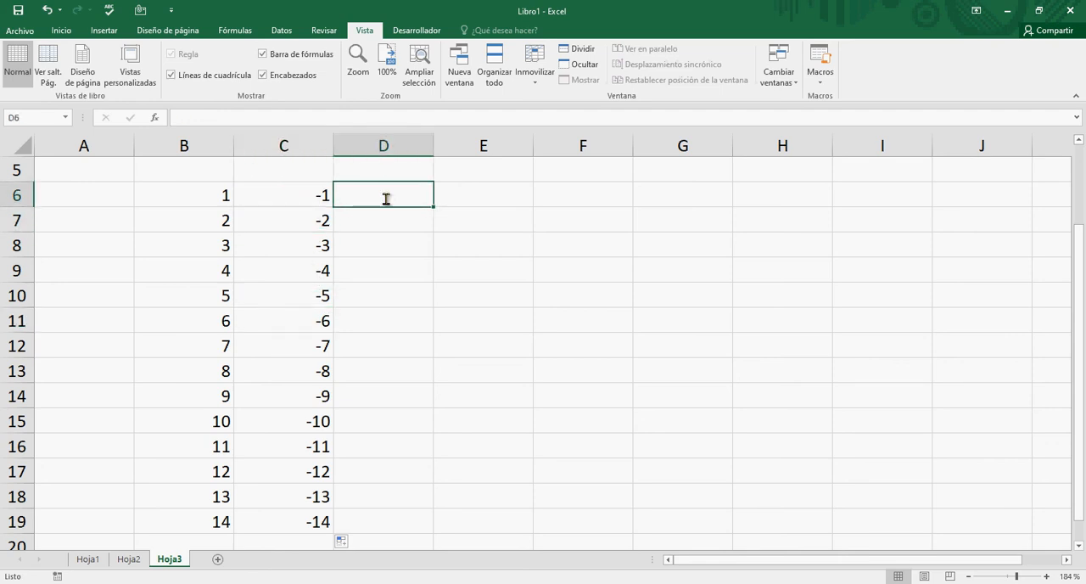
{"action": "type", "text": "I"}
{"action": "key", "text": "Return"}
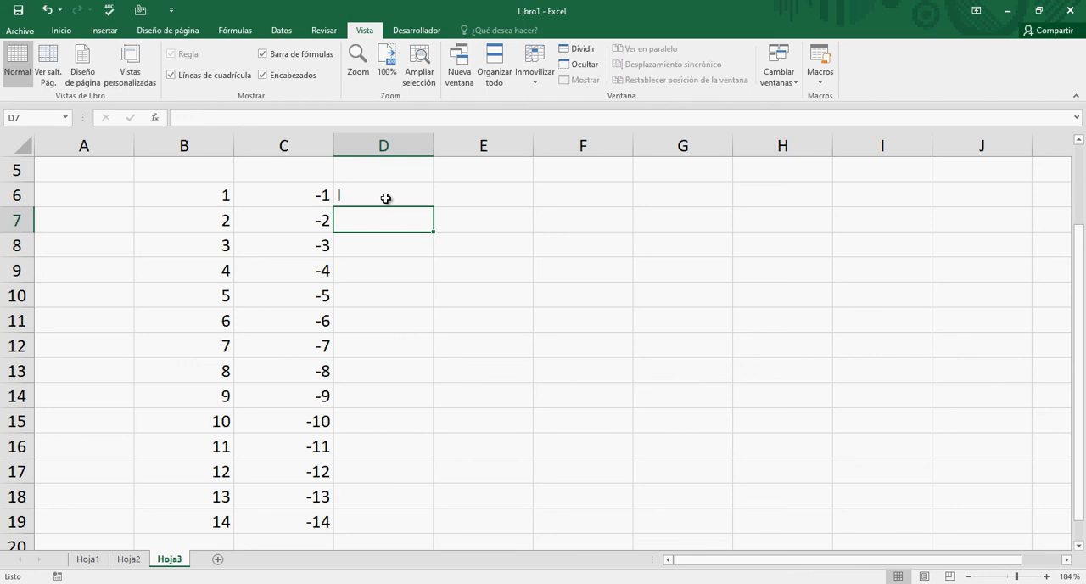
{"action": "key", "text": "Up"}
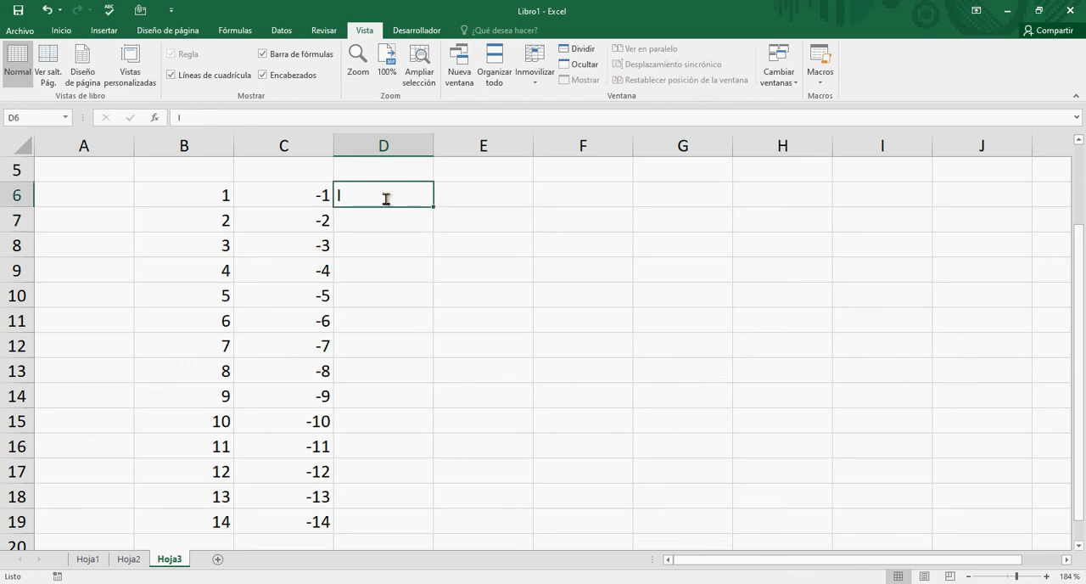
{"action": "key", "text": "BackSpace"}
{"action": "key", "text": "Return"}
- Enter the text A1 in cell D6 and A2 in cell D7
{"action": "key", "text": "Up"}
{"action": "type", "text": "A"}
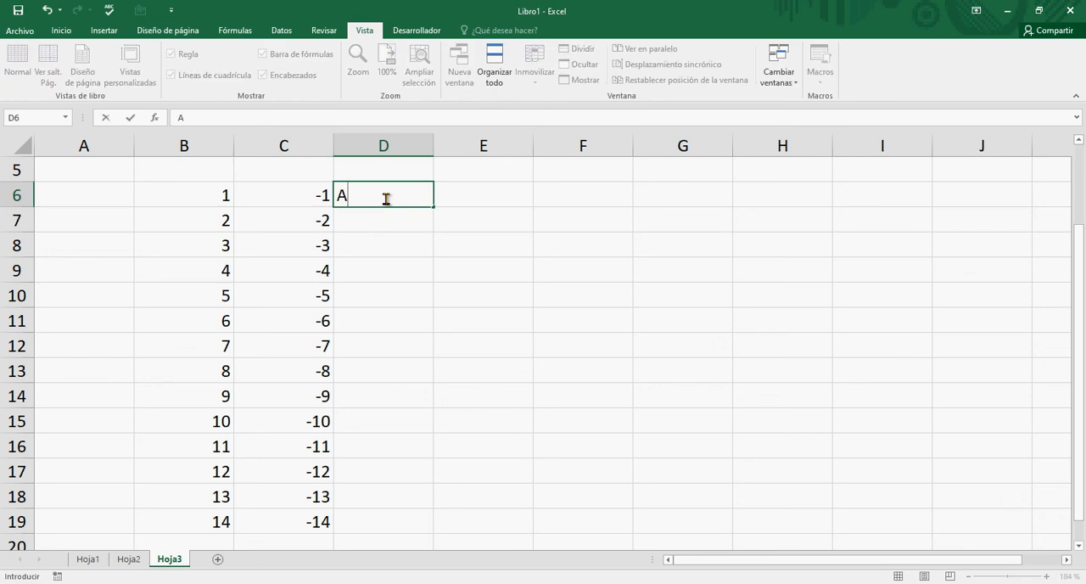
{"action": "type", "text": "1"}
{"action": "key", "text": "Return"}
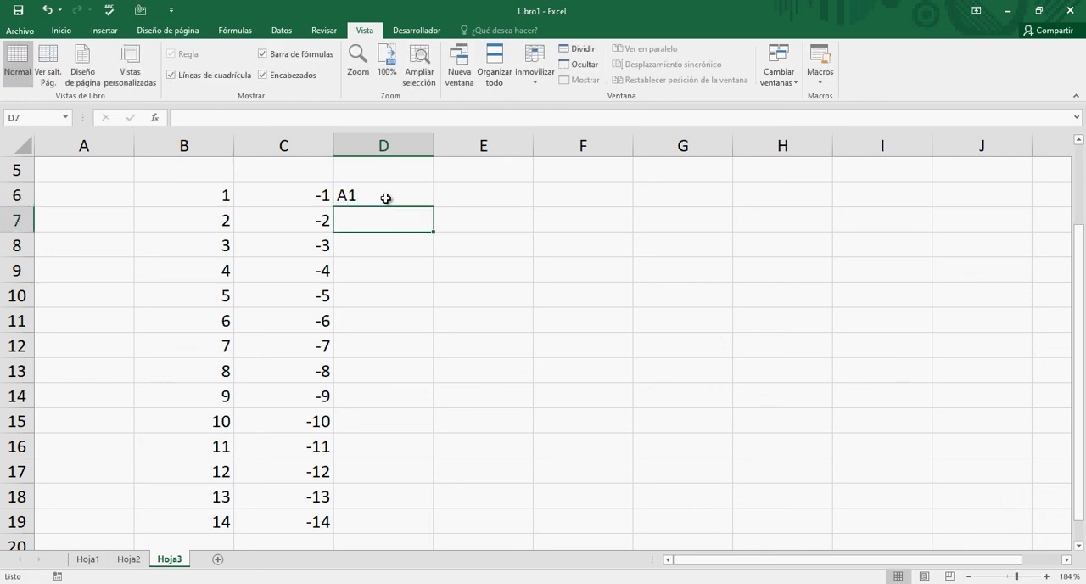
{"action": "type", "text": "A2"}
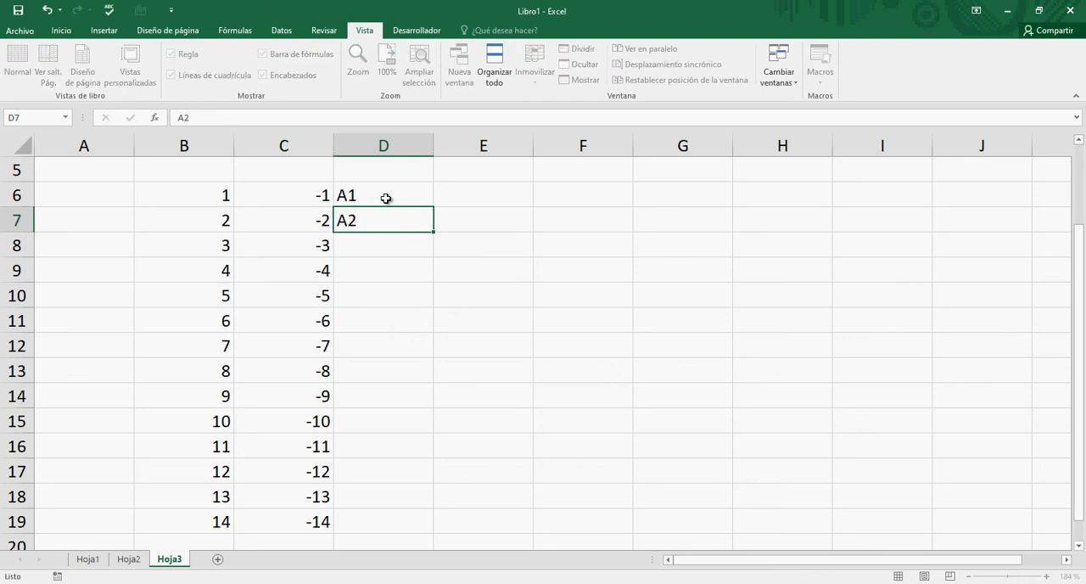
{"action": "key", "text": "Return"}
- Extend the text series in D6:D7 down to cell D19 with AutoFill
{"action": "left_click", "coordinate": [386, 198]}
{"action": "key", "text": "shift+Down"}
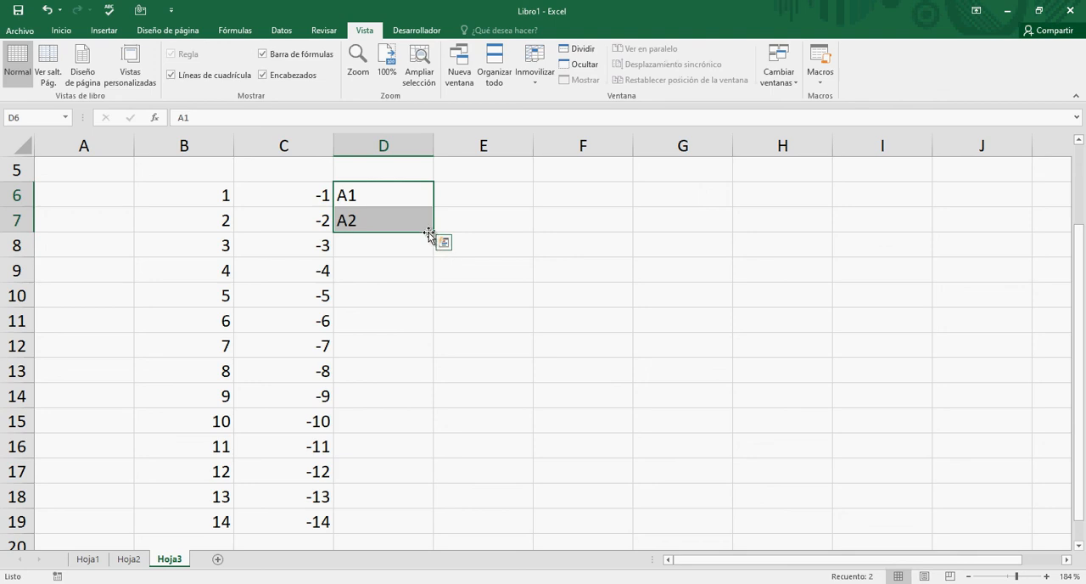
{"action": "left_click_drag", "start_coordinate": [433, 232], "coordinate": [427, 524]}
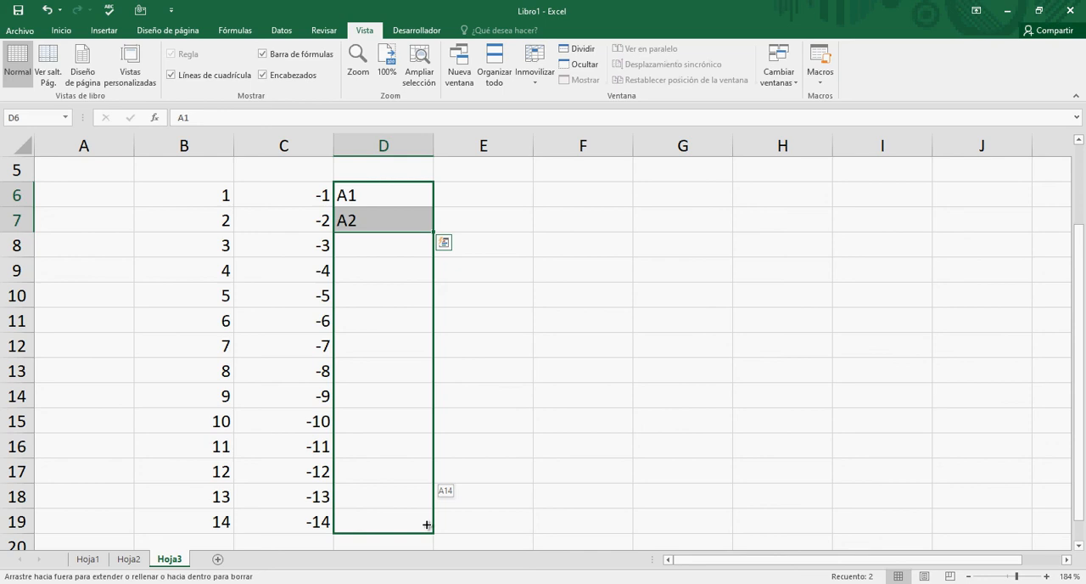
{"action": "left_click_drag", "start_coordinate": [426, 523], "coordinate": [425, 522]}
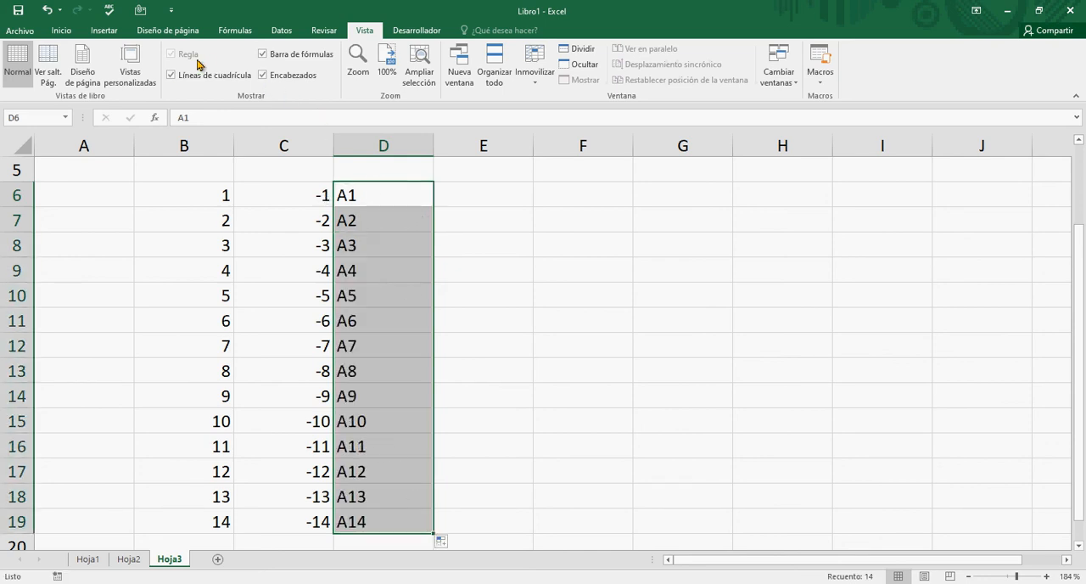
- Check several cells of the text series in column D, and center the contents of D6:D19 horizontally
{"action": "left_click", "coordinate": [378, 345]}
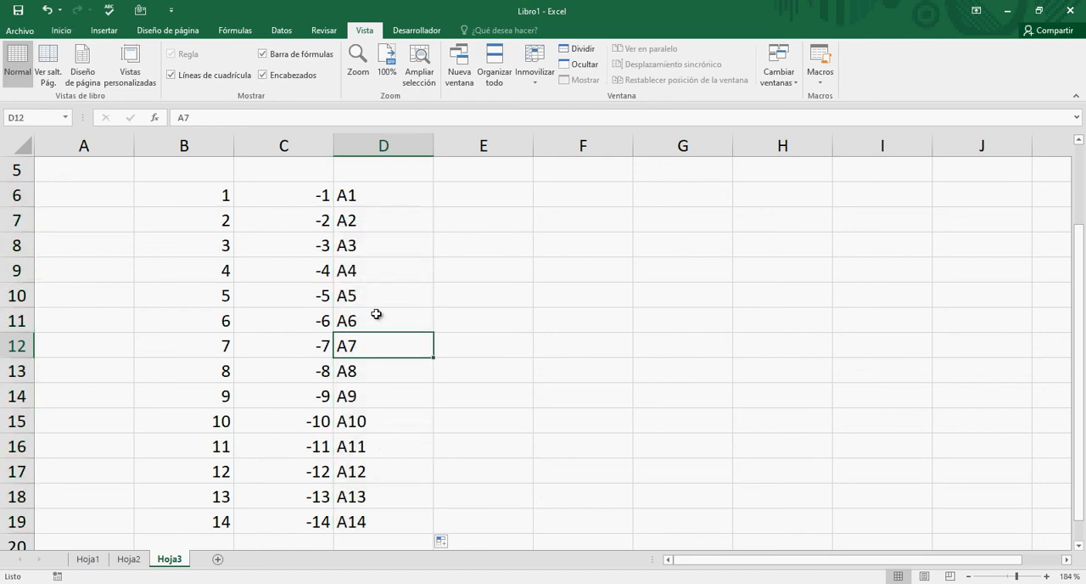
{"action": "left_click", "coordinate": [361, 200]}
{"action": "left_click", "coordinate": [372, 517]}
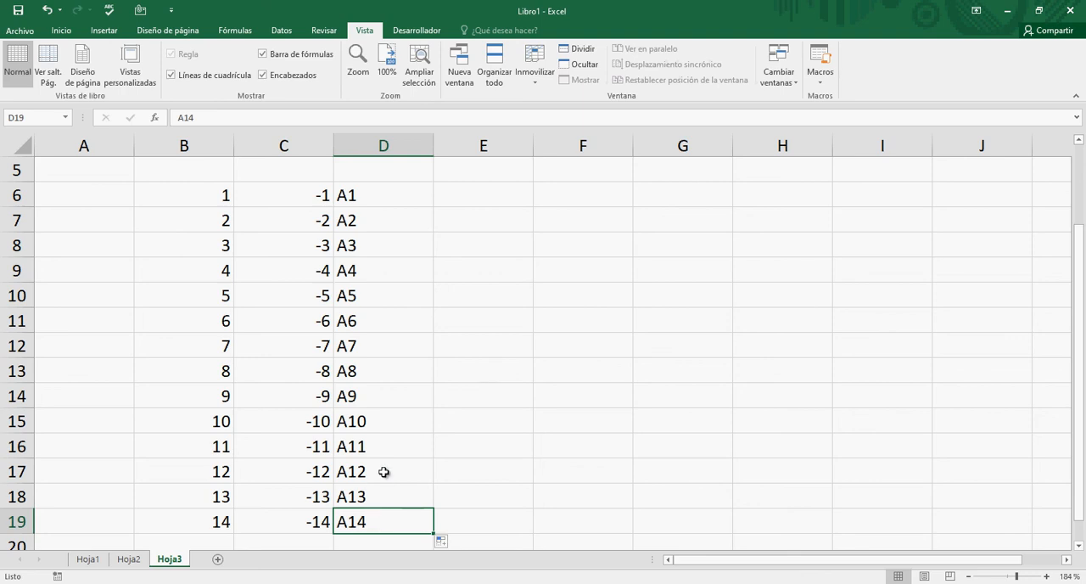
{"action": "left_click_drag", "start_coordinate": [359, 193], "coordinate": [351, 517]}
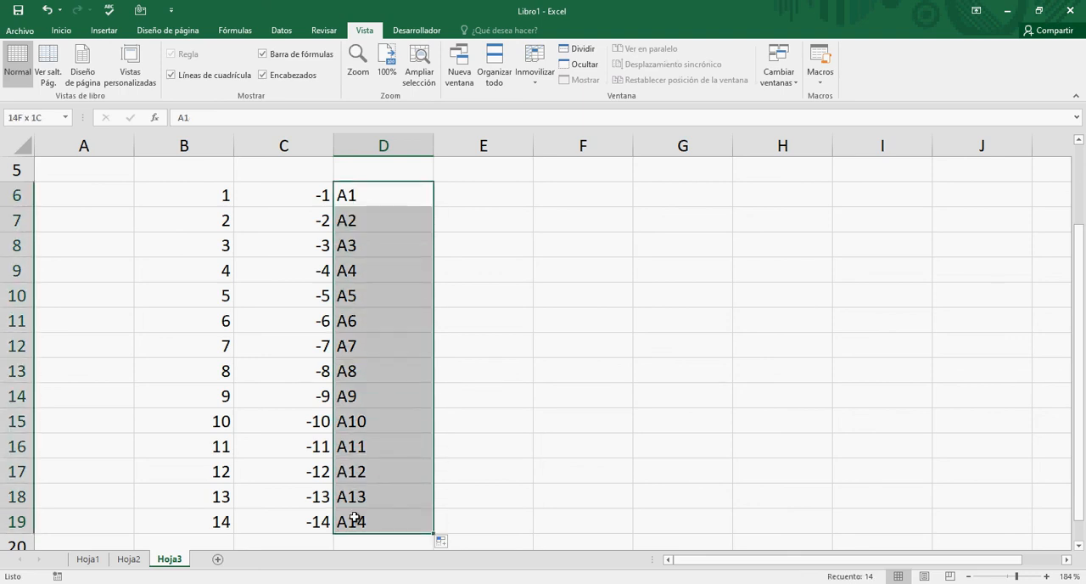
{"action": "left_click", "coordinate": [65, 34]}
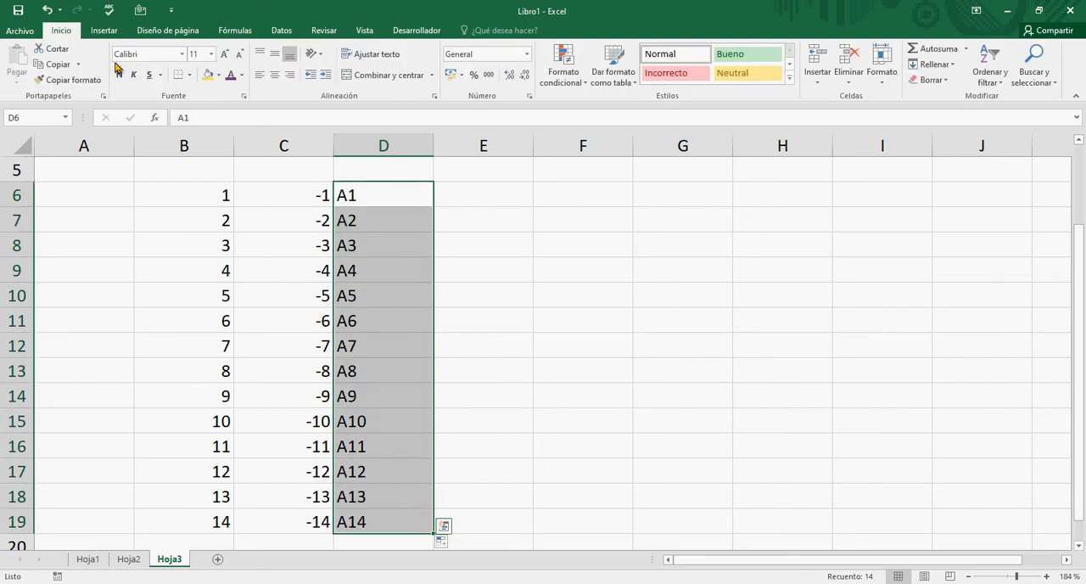
{"action": "left_click", "coordinate": [275, 76]}
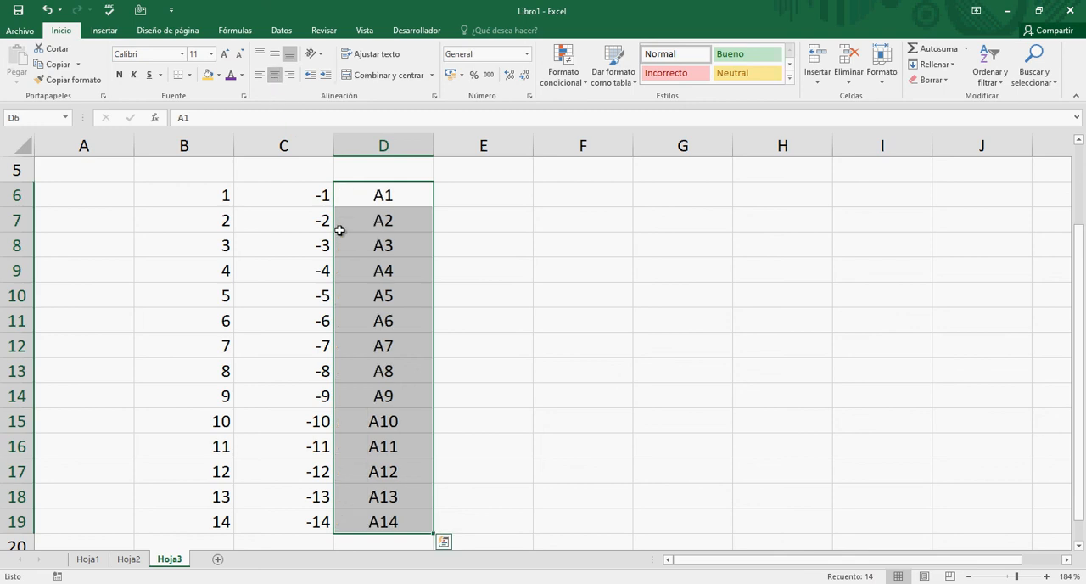
- Center the positive and negative number series in B6:C19 horizontally
{"action": "left_click_drag", "start_coordinate": [305, 200], "coordinate": [303, 337]}
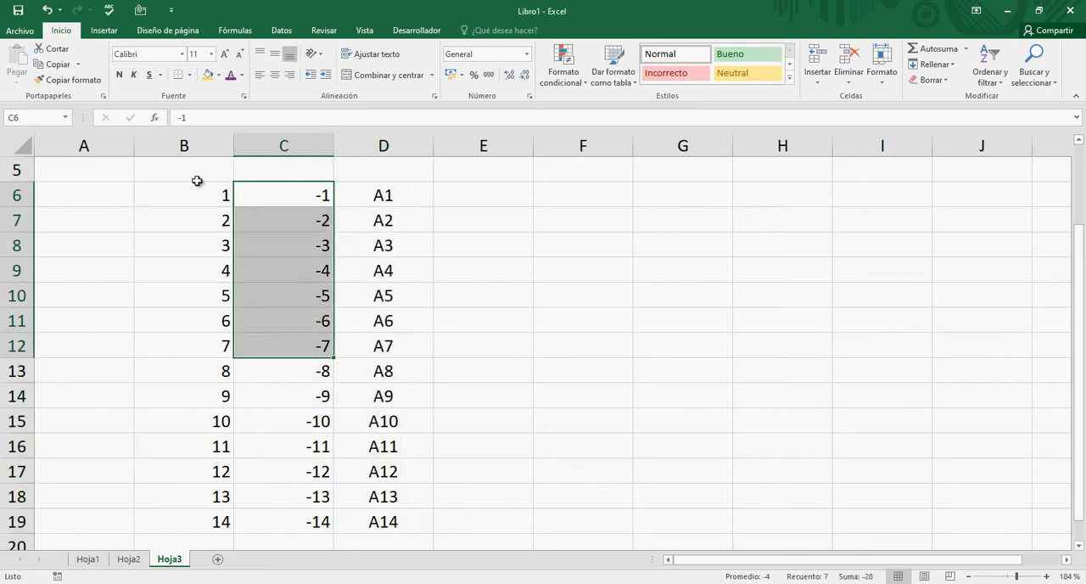
{"action": "left_click_drag", "start_coordinate": [188, 191], "coordinate": [317, 519]}
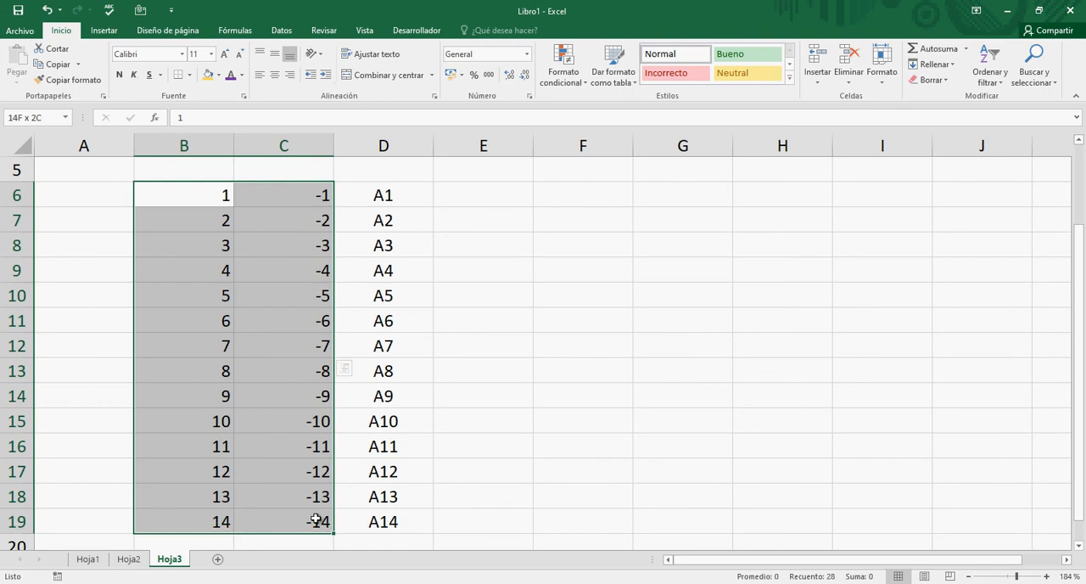
{"action": "left_click", "coordinate": [274, 75]}
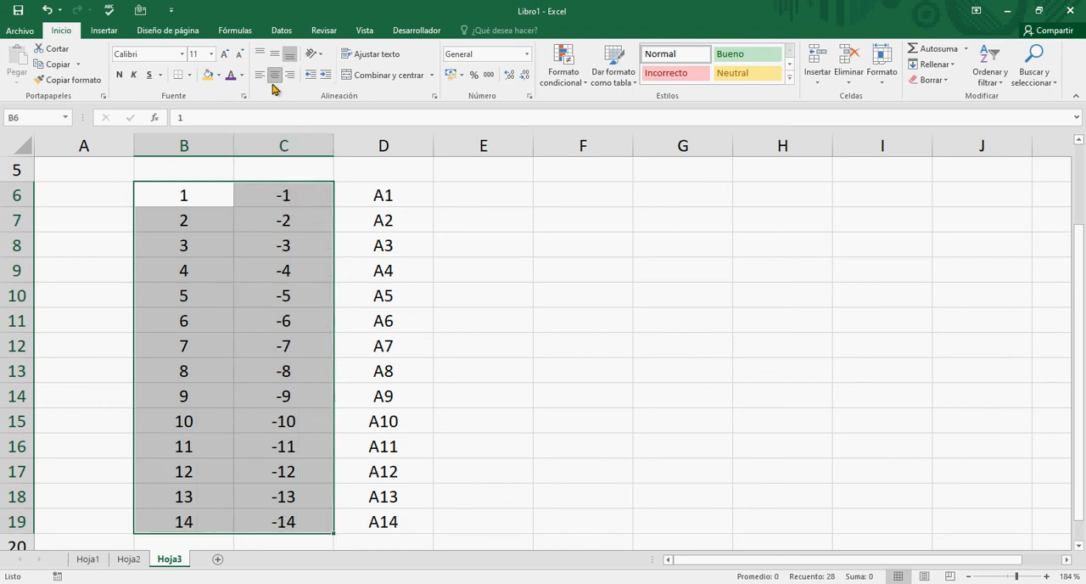
- Enter the Roman numeral I in cell E6 and II in cell E7
{"action": "left_click", "coordinate": [380, 198]}
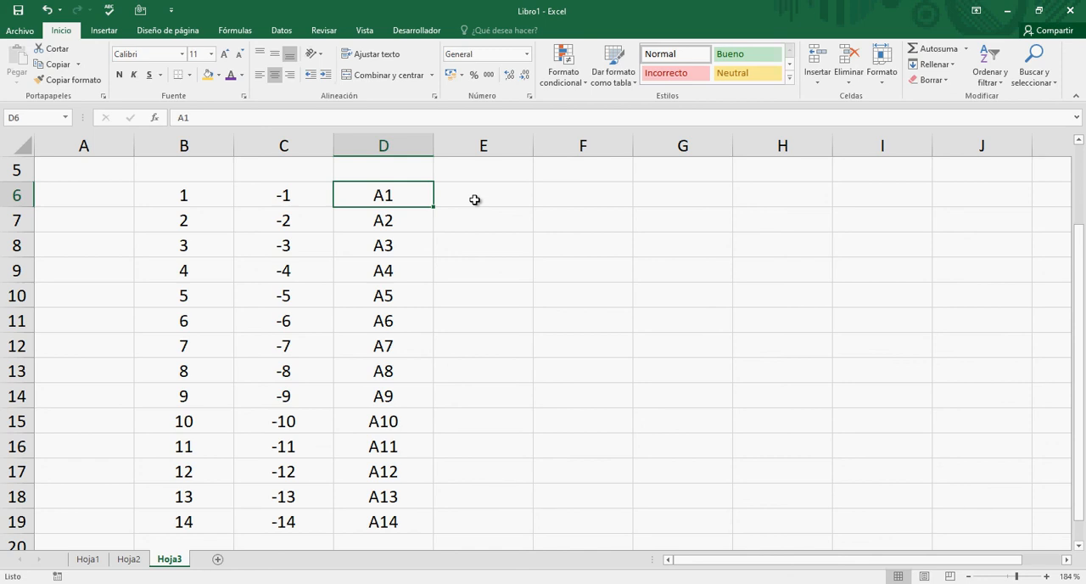
{"action": "key", "text": "Down"}
{"action": "key", "text": "Up"}
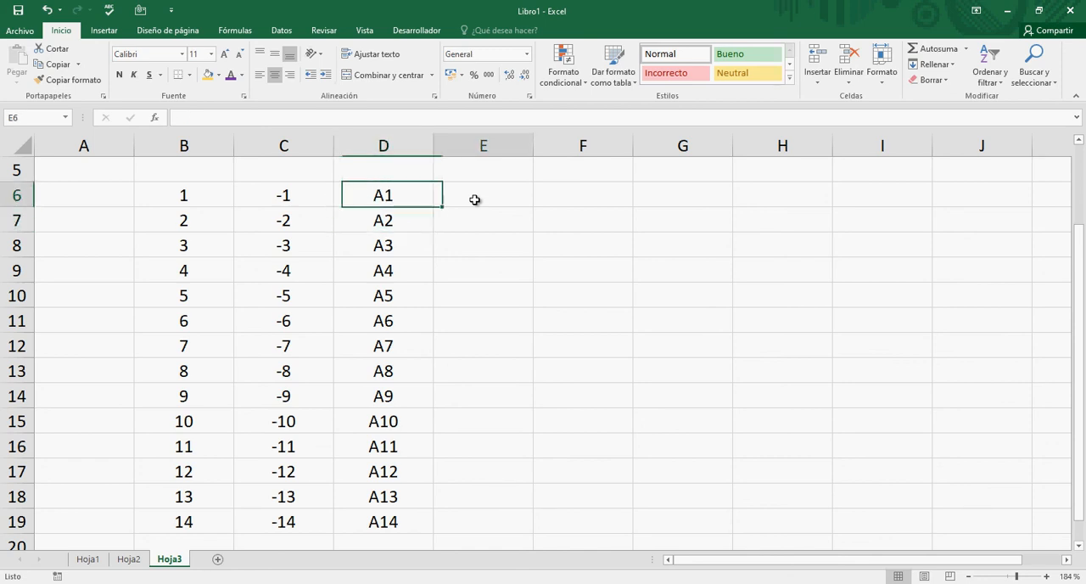
{"action": "key", "text": "Right"}
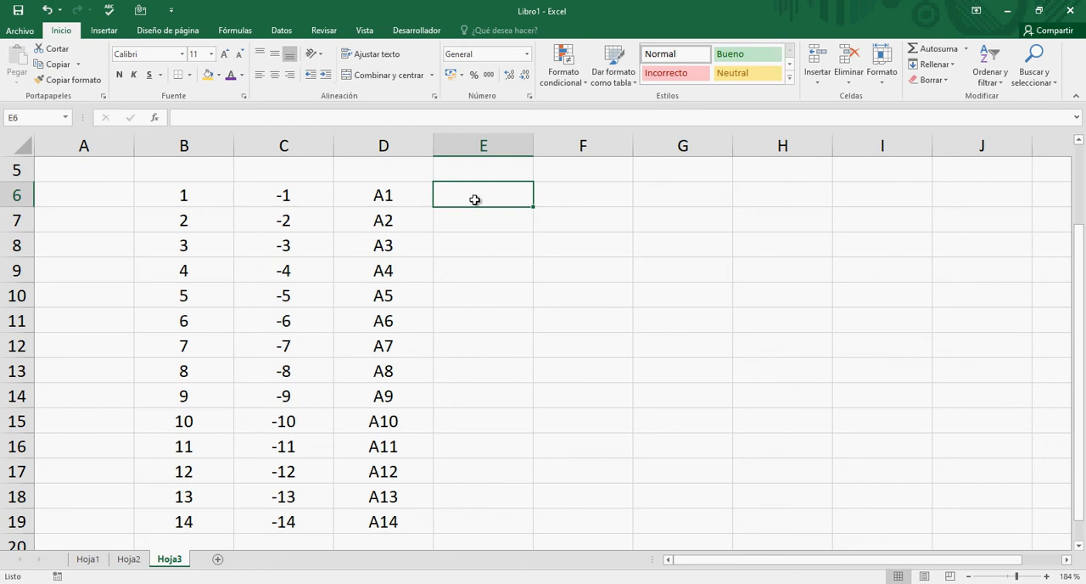
{"action": "type", "text": "I"}
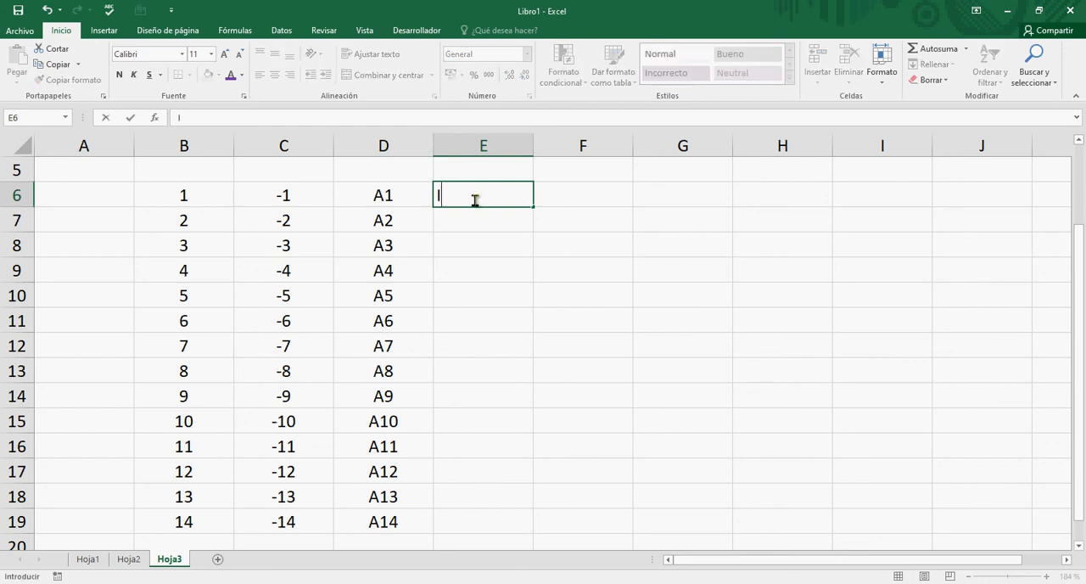
{"action": "key", "text": "Return"}
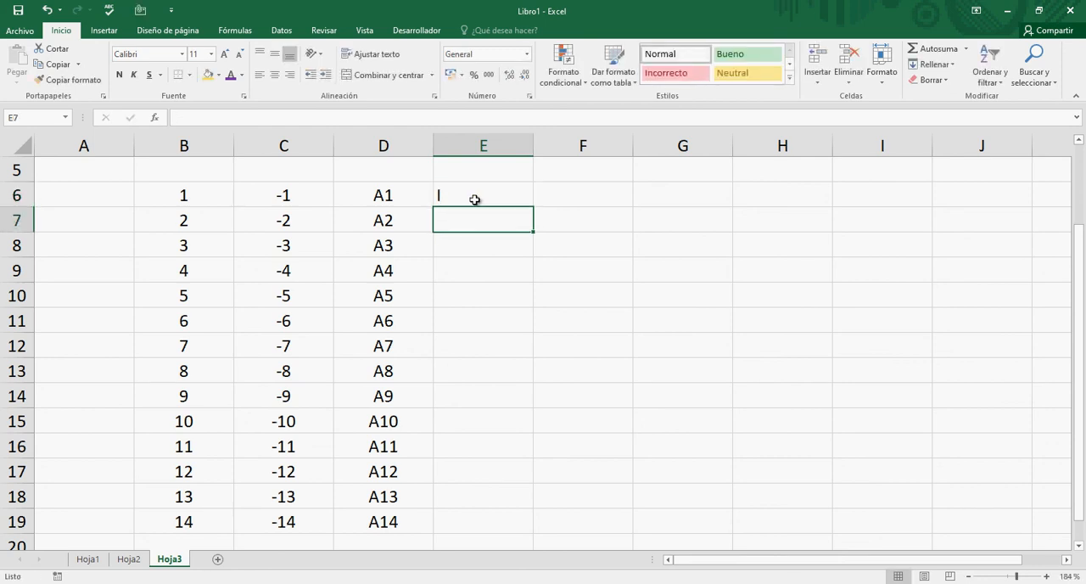
{"action": "type", "text": "II"}
{"action": "key", "text": "Return"}
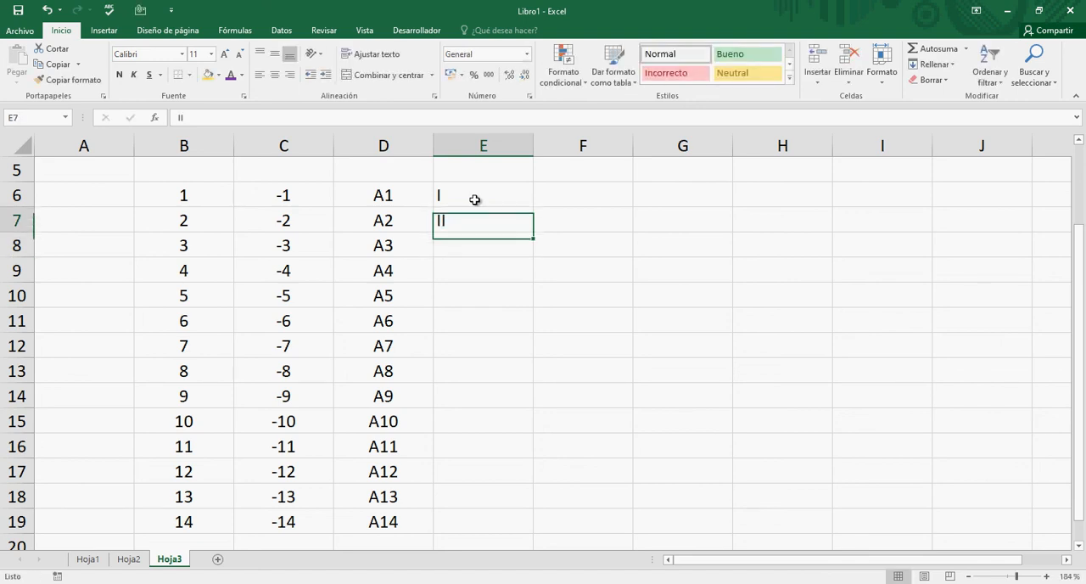
- Try to extend the Roman numerals in E6:E7 down to cell E19 with AutoFill
{"action": "left_click", "coordinate": [474, 200]}
{"action": "key", "text": "shift+Down"}
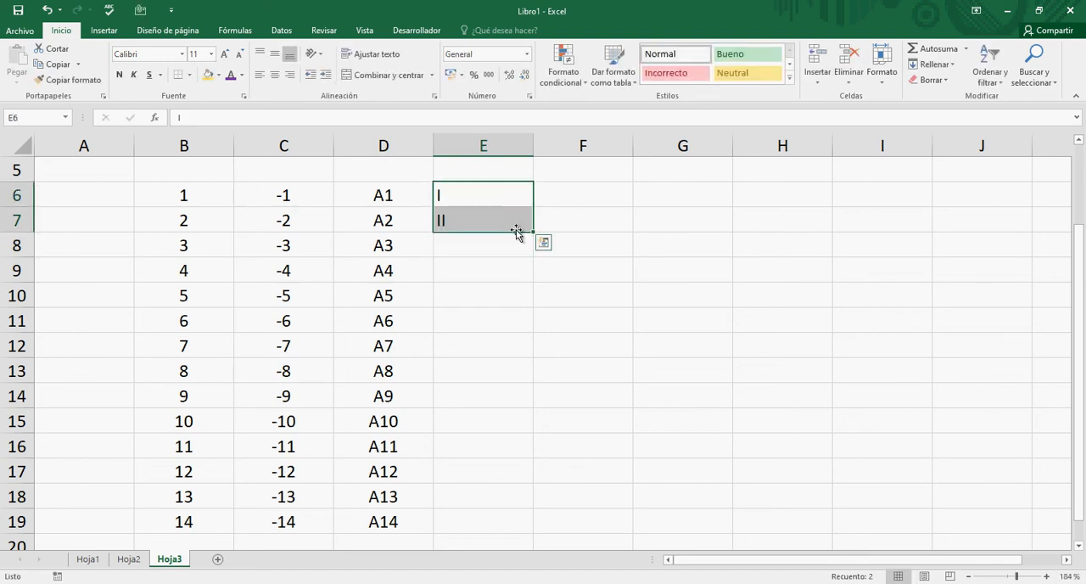
{"action": "left_click_drag", "start_coordinate": [533, 232], "coordinate": [531, 527]}
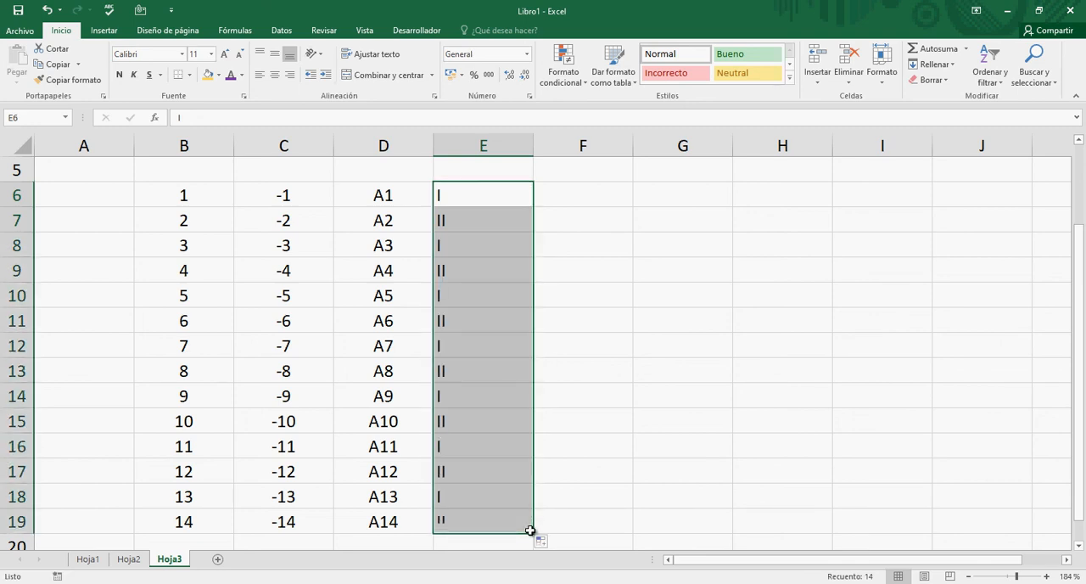
{"action": "left_click", "coordinate": [511, 286]}
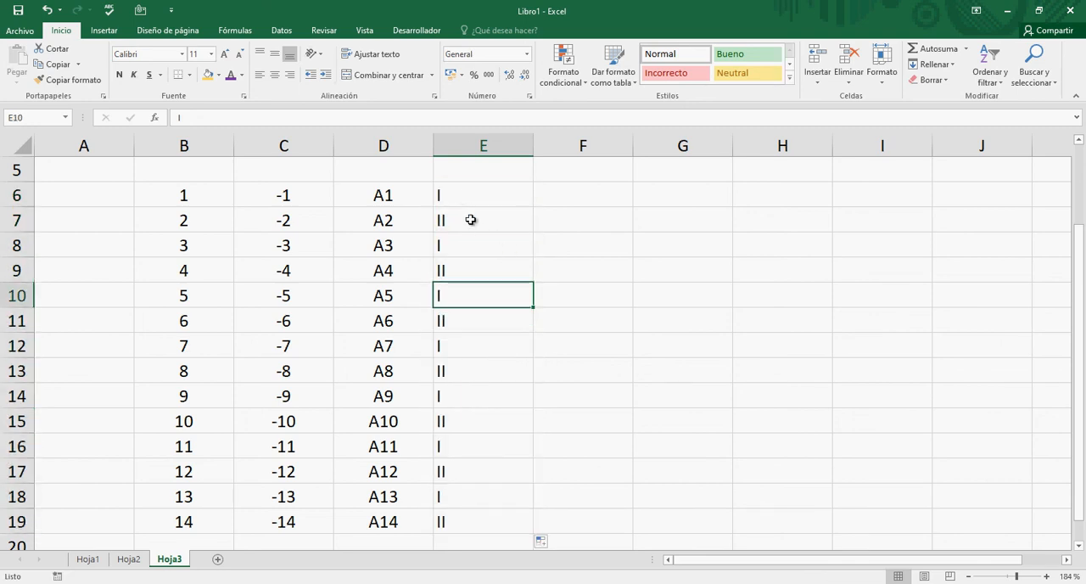
- Clear the Roman numerals from E6:E19 and return to cell E6
{"action": "left_click_drag", "start_coordinate": [458, 196], "coordinate": [448, 506]}
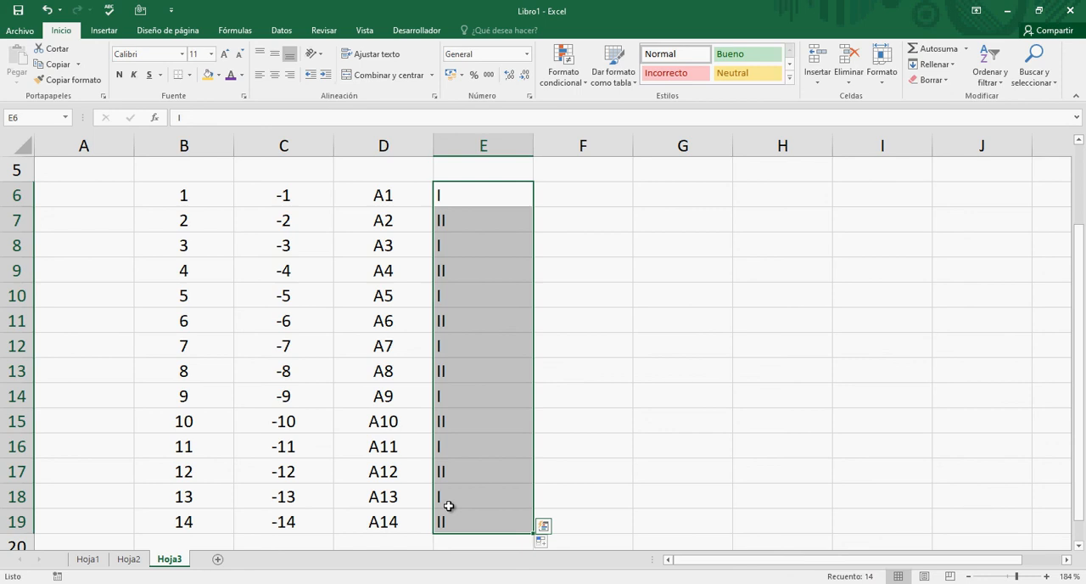
{"action": "key", "text": "Delete"}
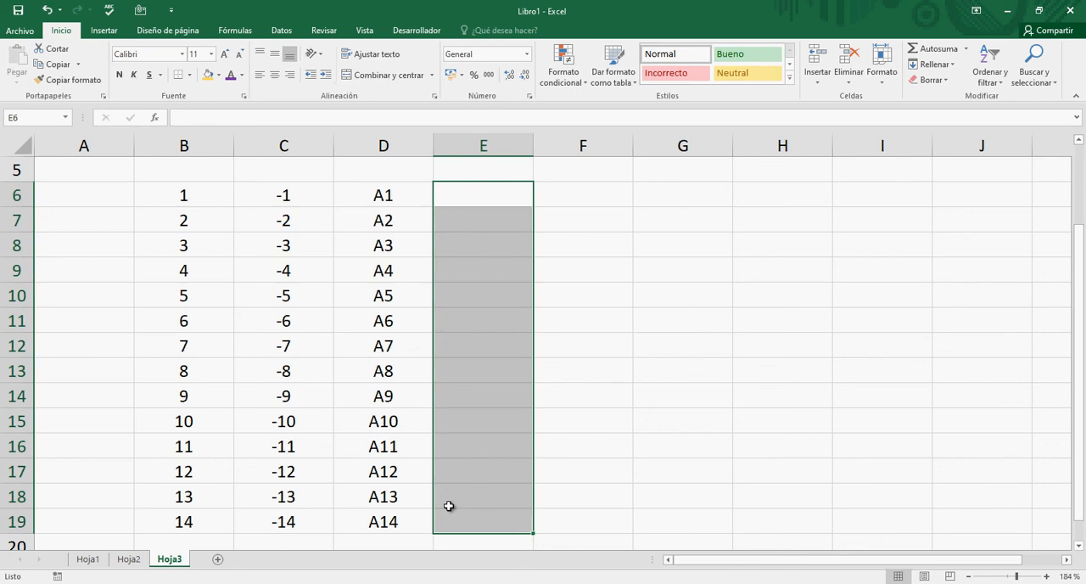
{"action": "key", "text": "Up"}
{"action": "key", "text": "Down"}
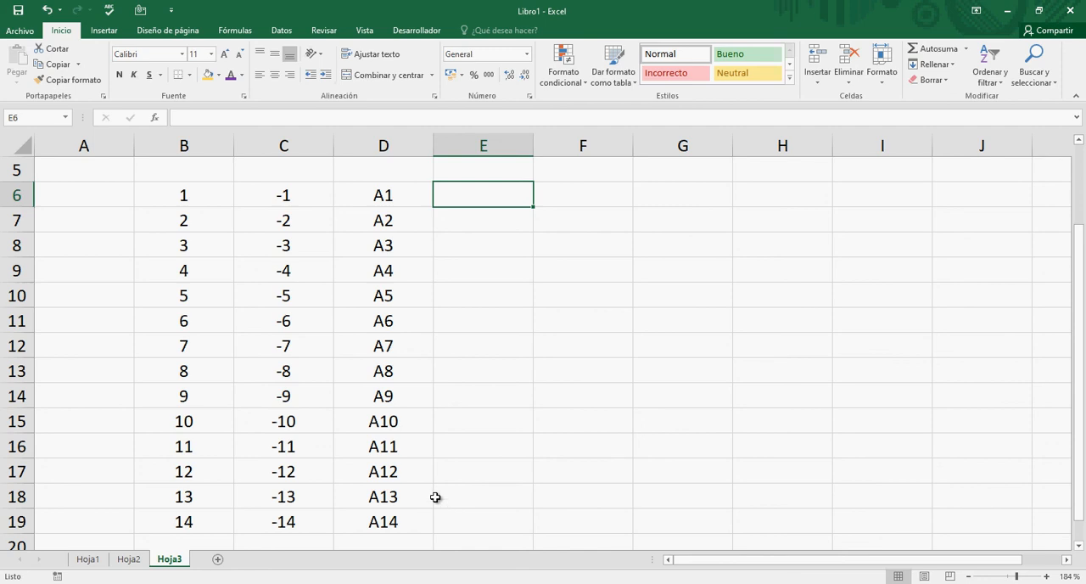
- Enter the weekday Lunes in cell E6 and Martes in cell E7
{"action": "type", "text": "Lune"}
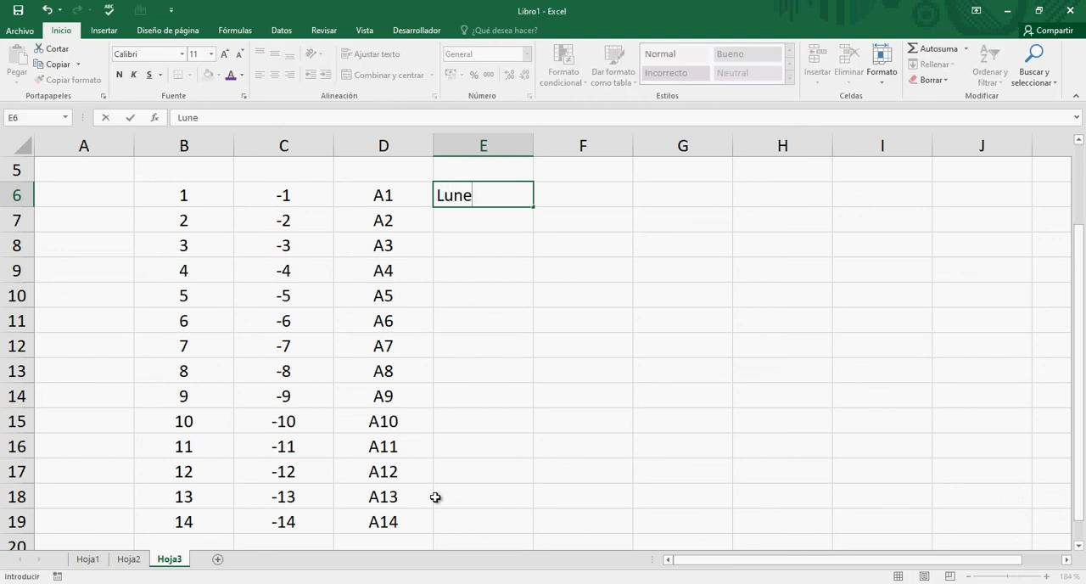
{"action": "key", "text": "Return"}
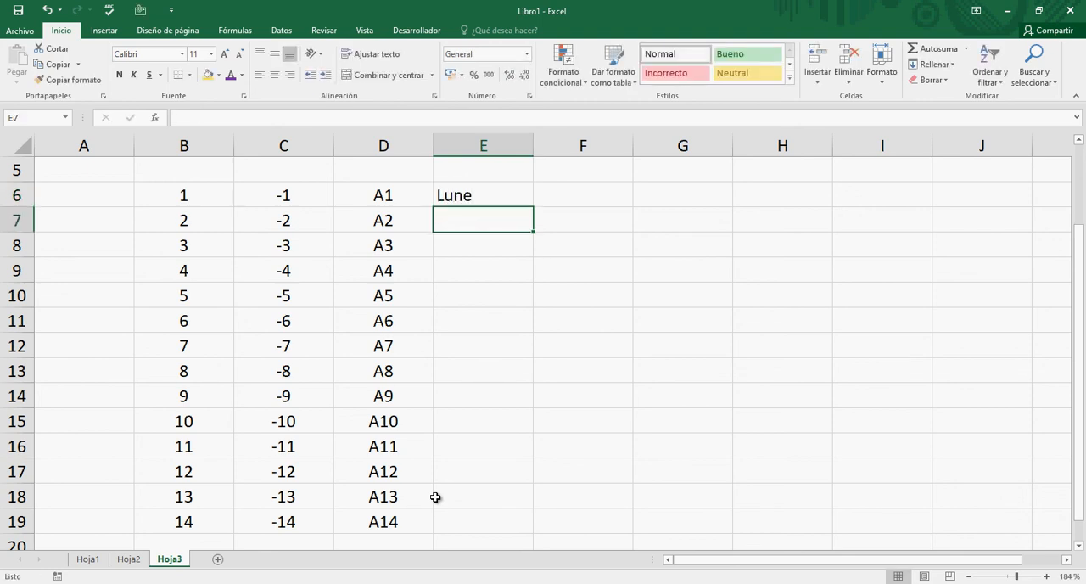
{"action": "key", "text": "Up"}
{"action": "key", "text": "F2"}
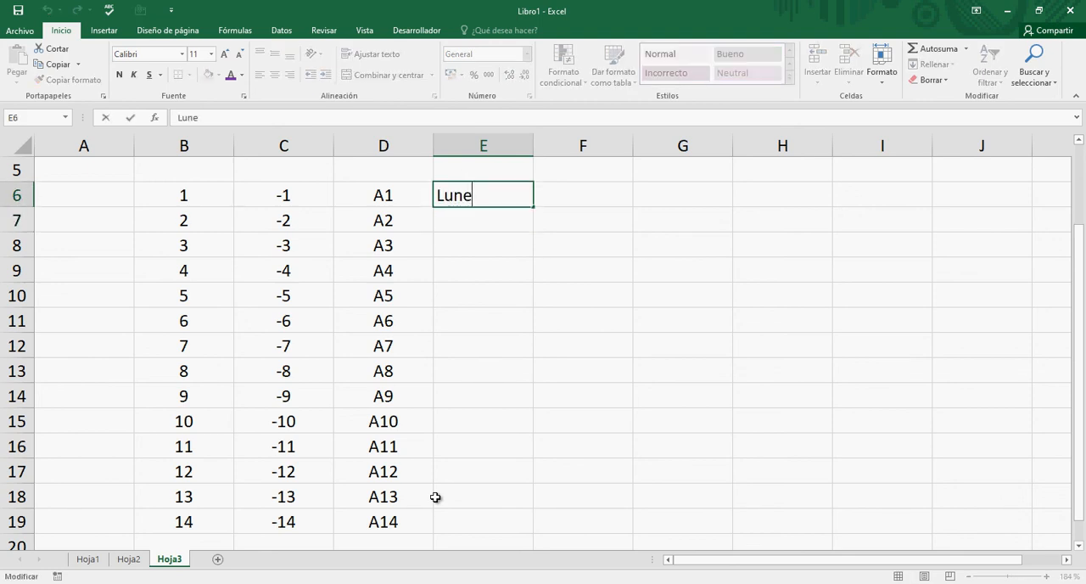
{"action": "type", "text": "s"}
{"action": "key", "text": "Return"}
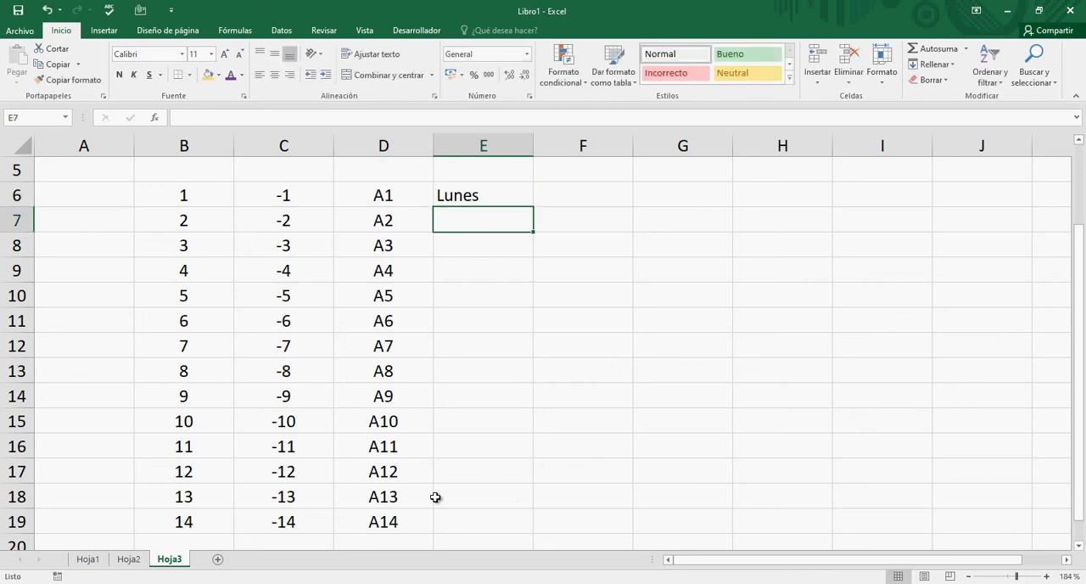
{"action": "type", "text": "Mart"}
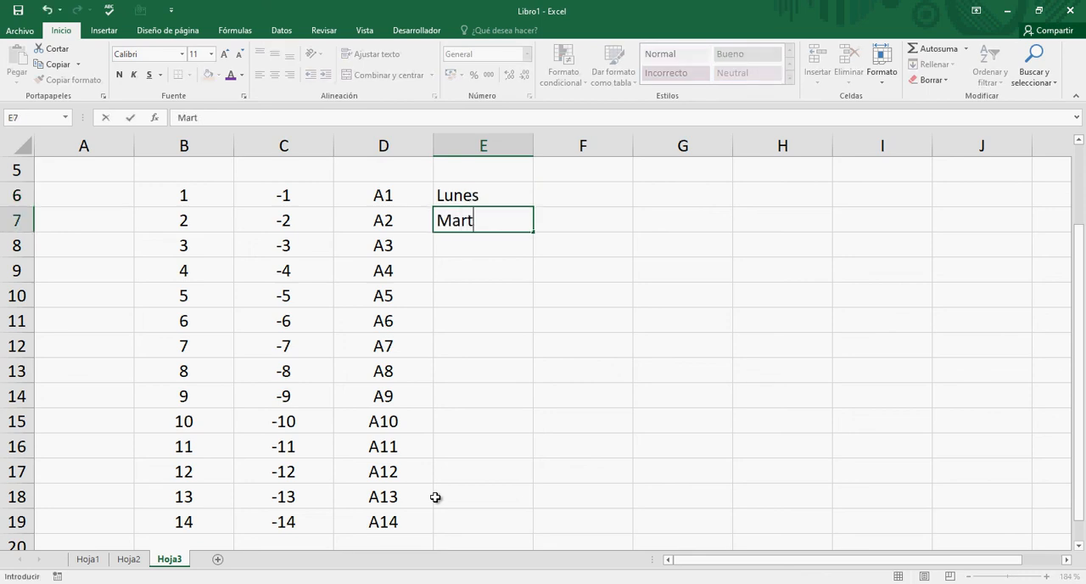
{"action": "type", "text": "es"}
{"action": "key", "text": "Return"}
- Extend the weekday series in E6:E7 down to cell E19 with AutoFill
{"action": "key", "text": "Up"}
{"action": "key", "text": "Up"}
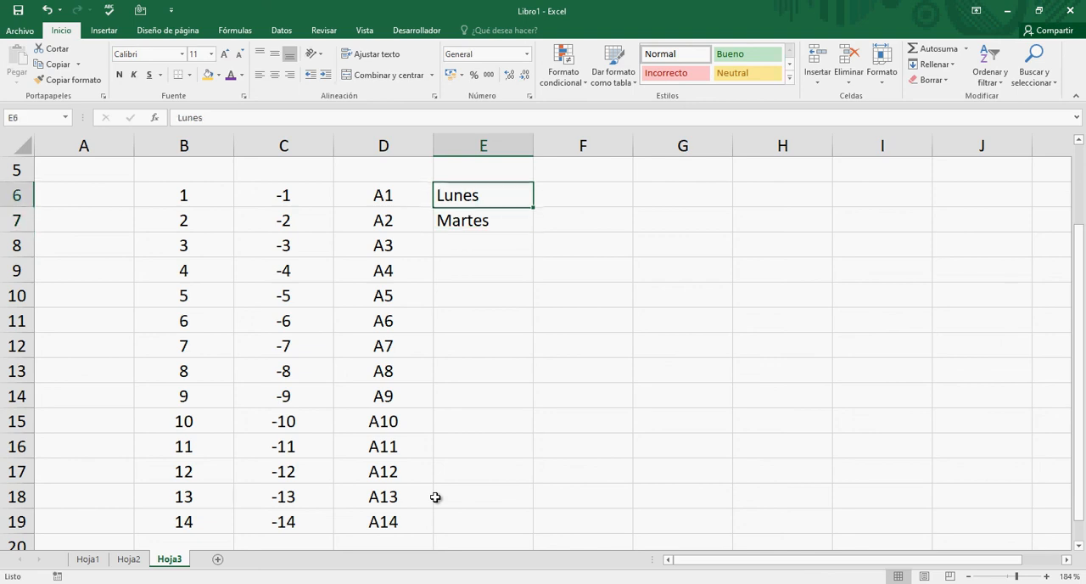
{"action": "key", "text": "shift+Down"}
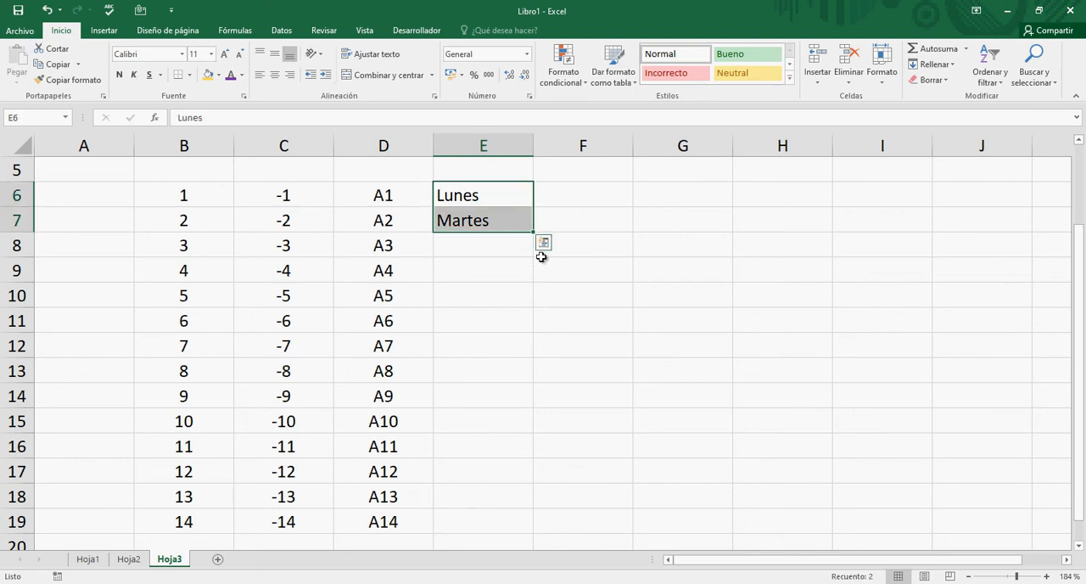
{"action": "left_click_drag", "start_coordinate": [534, 232], "coordinate": [519, 528]}
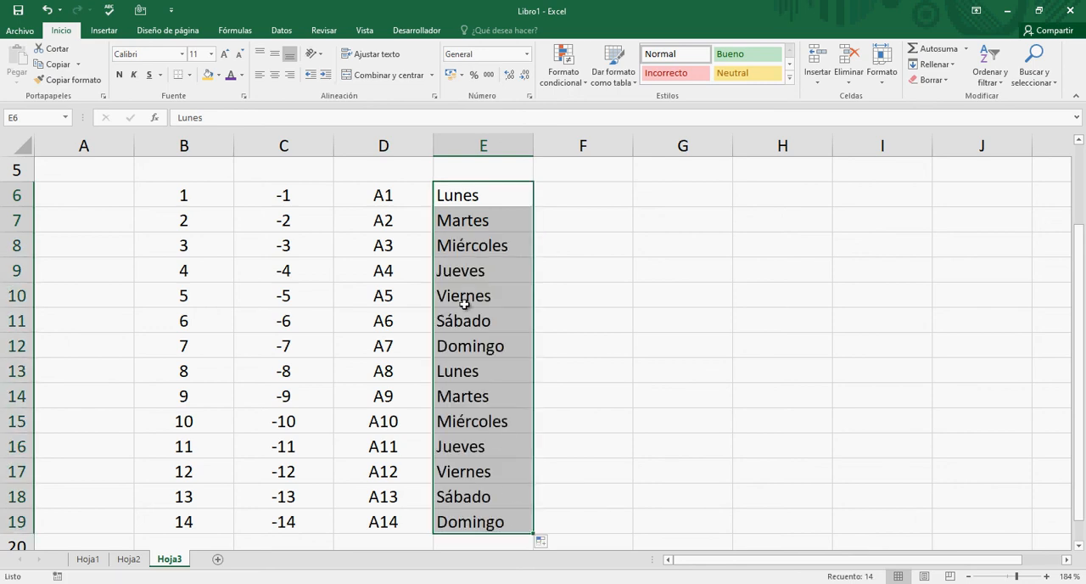
{"action": "left_click", "coordinate": [464, 304]}
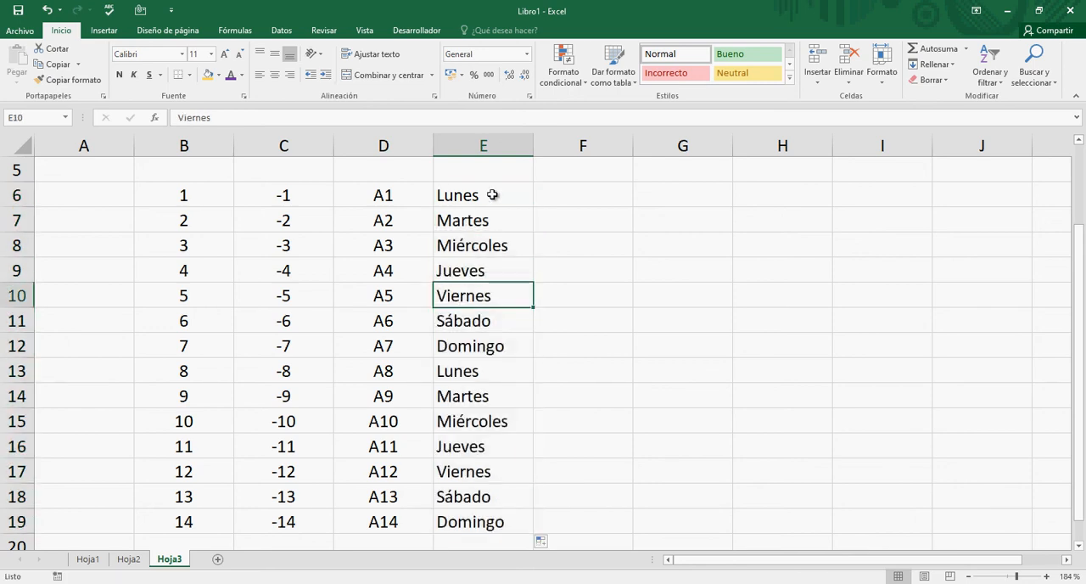